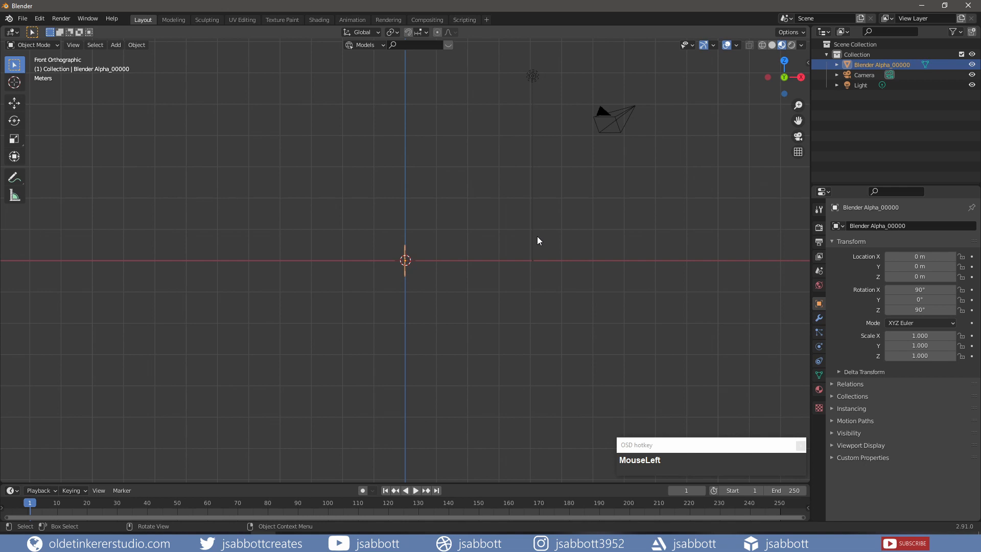
- Rotate the Blender logo image plane -90° about the global Z axis
key(r)
text(z)
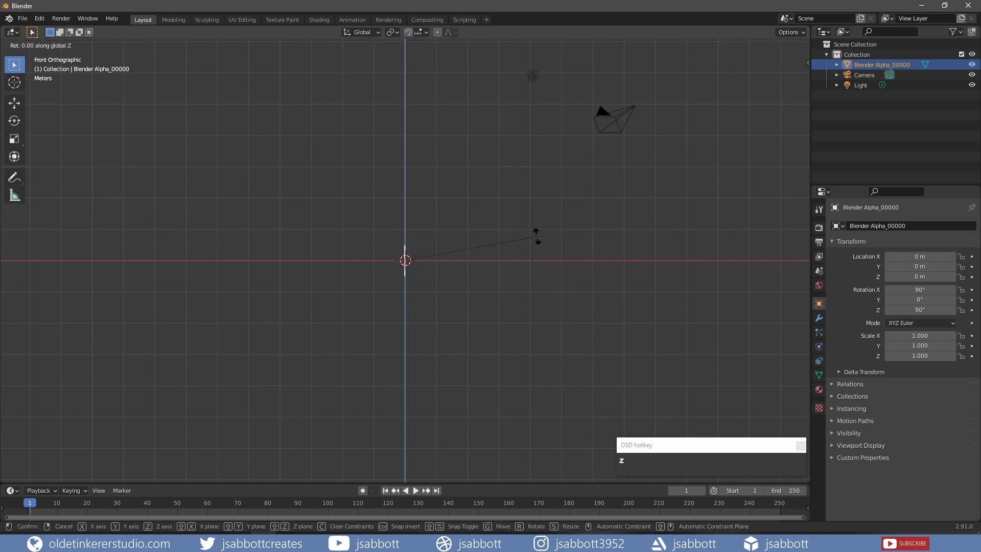
text(-90)
click(537, 241)
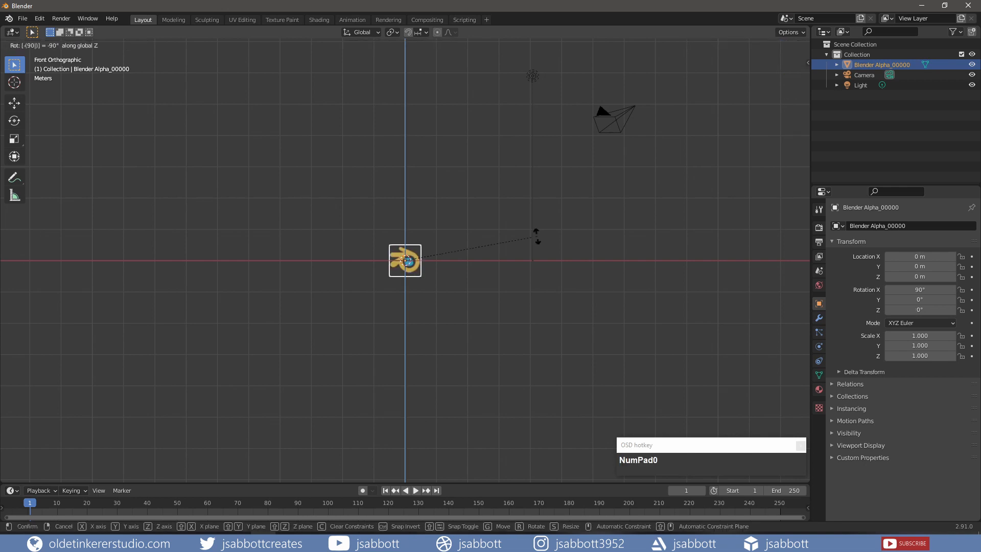
- Add a mesh circle and rotate it 90° about the X axis to stand in the logo's plane
scroll(485, 282, up, 10)
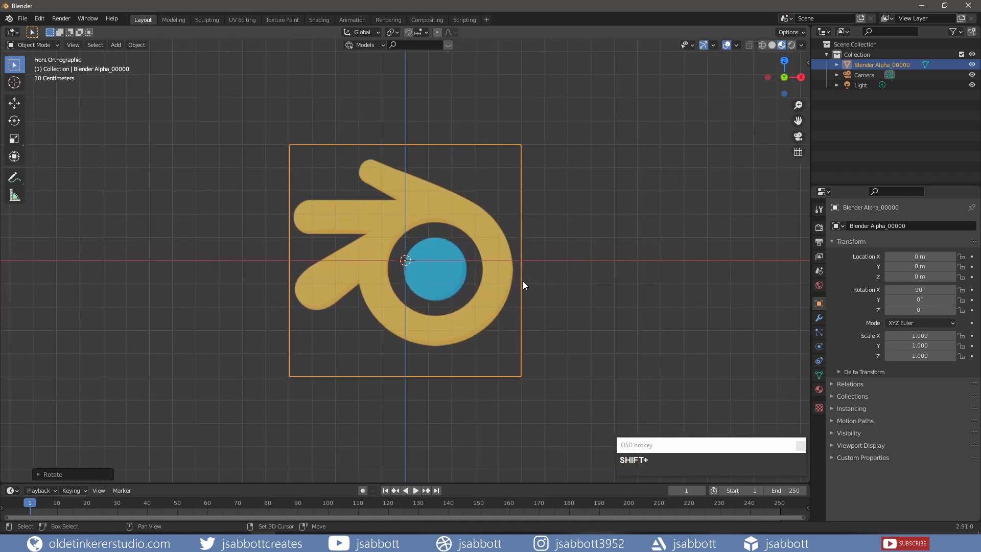
key(shift+a)
mouse_move(522, 281)
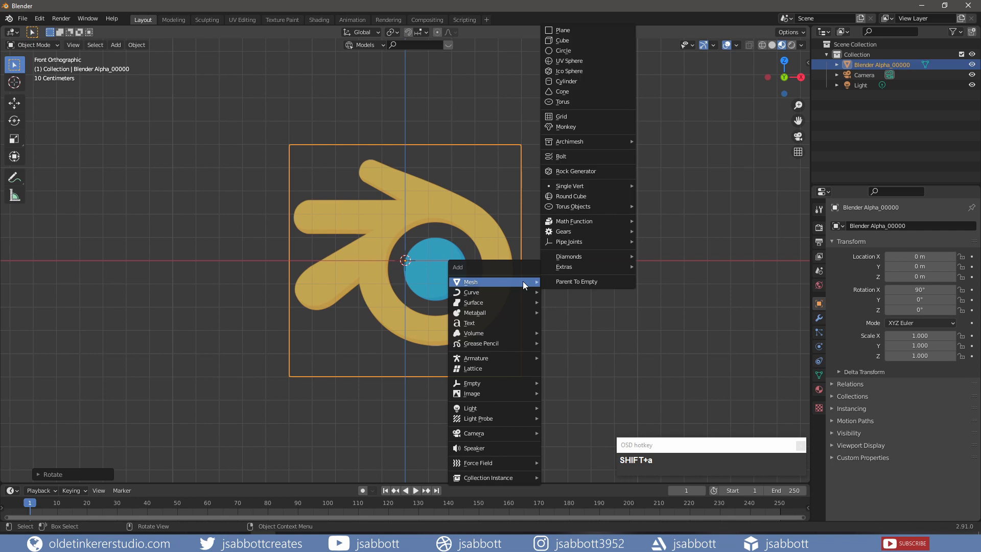
click(578, 51)
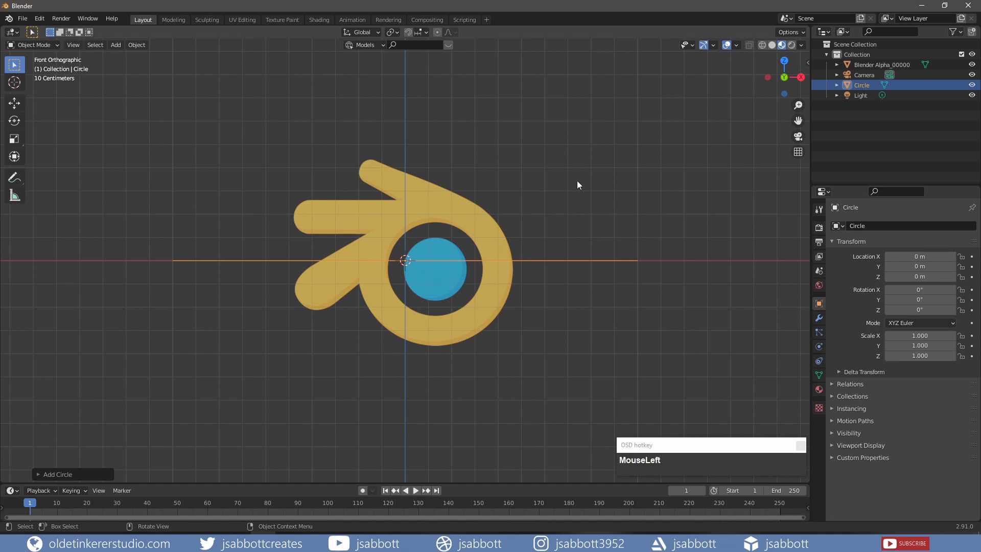
key(r)
key(x)
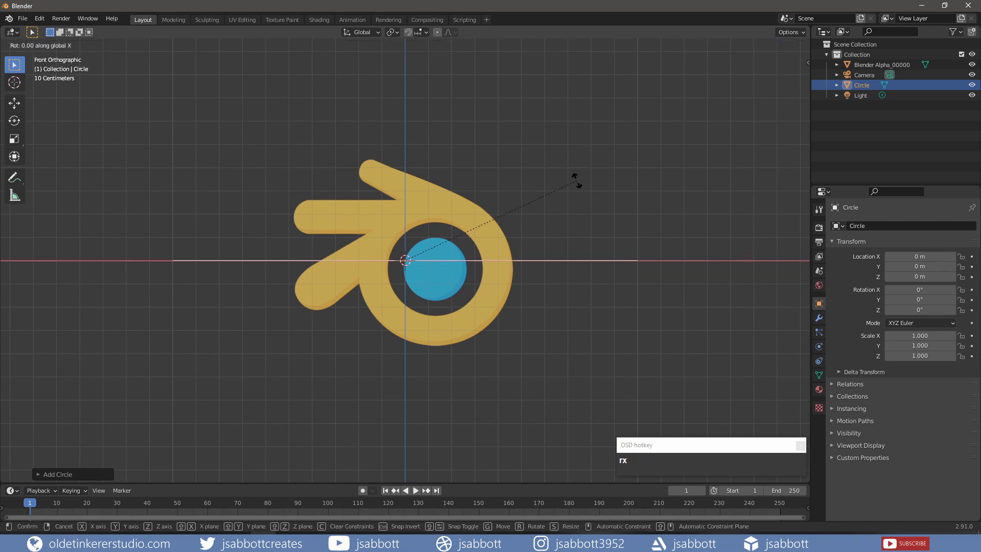
key(KP_9)
key(KP_0)
click(577, 182)
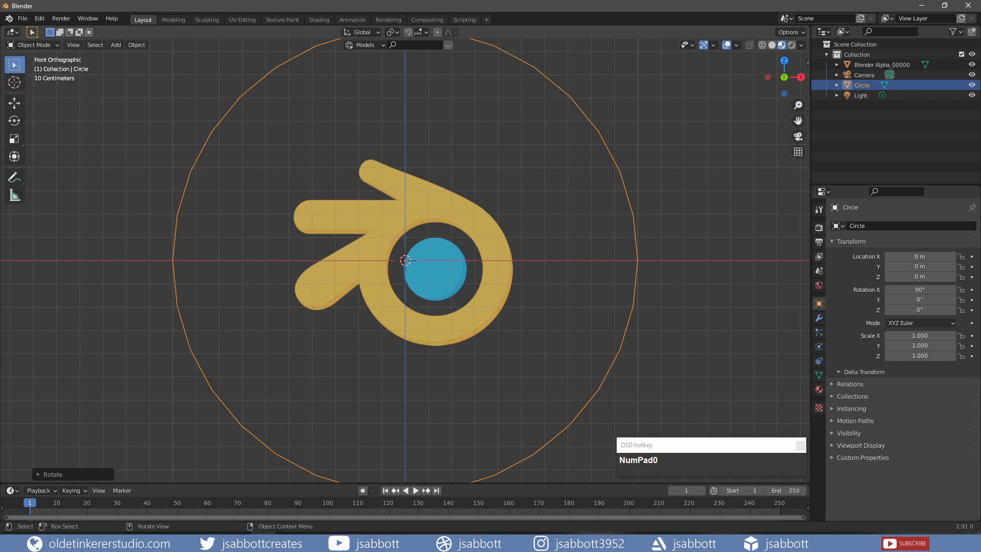
- Fit the circle to the logo's blue disc at about X 0.132 m, Z -0.033 m, scaled to about 0.135
key(s)
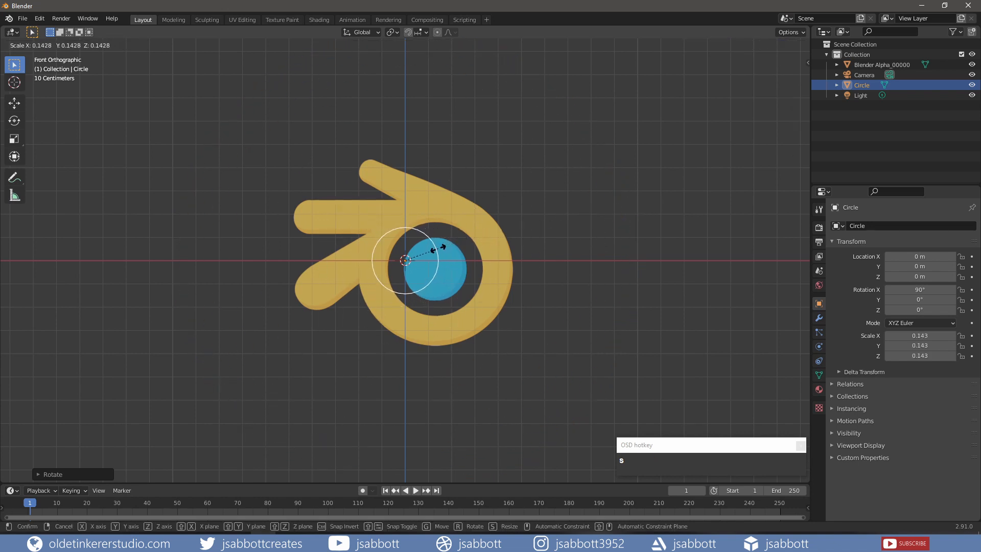
click(427, 251)
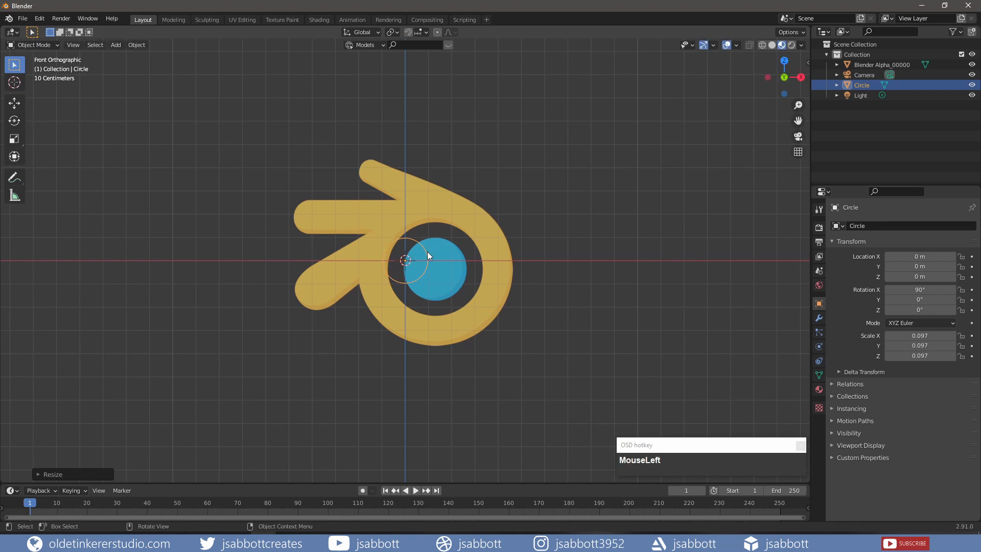
key(g)
key(x)
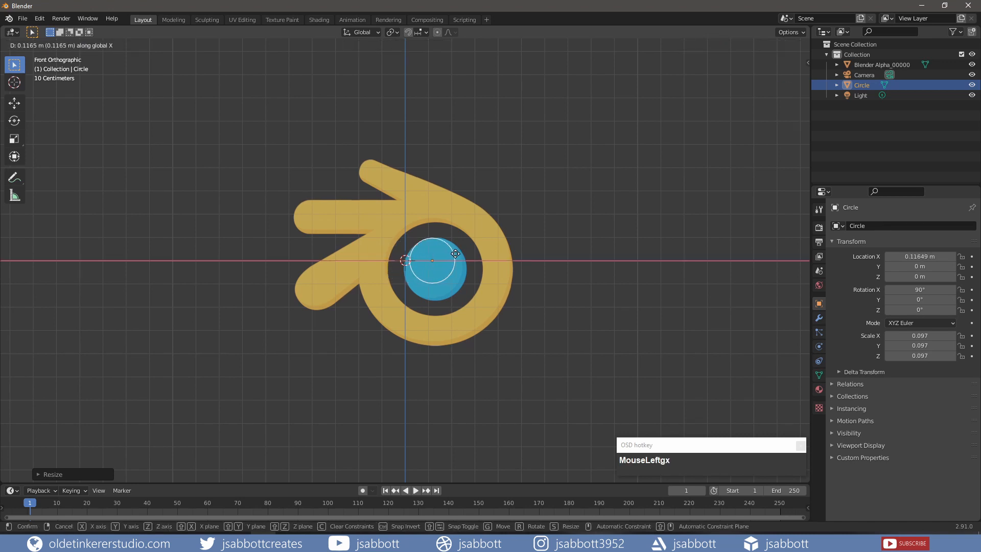
click(457, 254)
key(g)
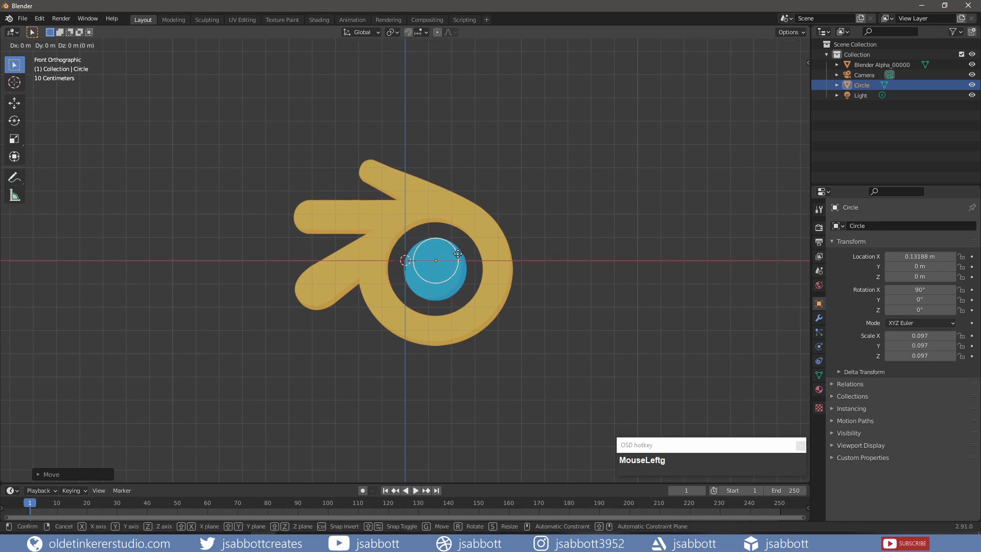
key(z)
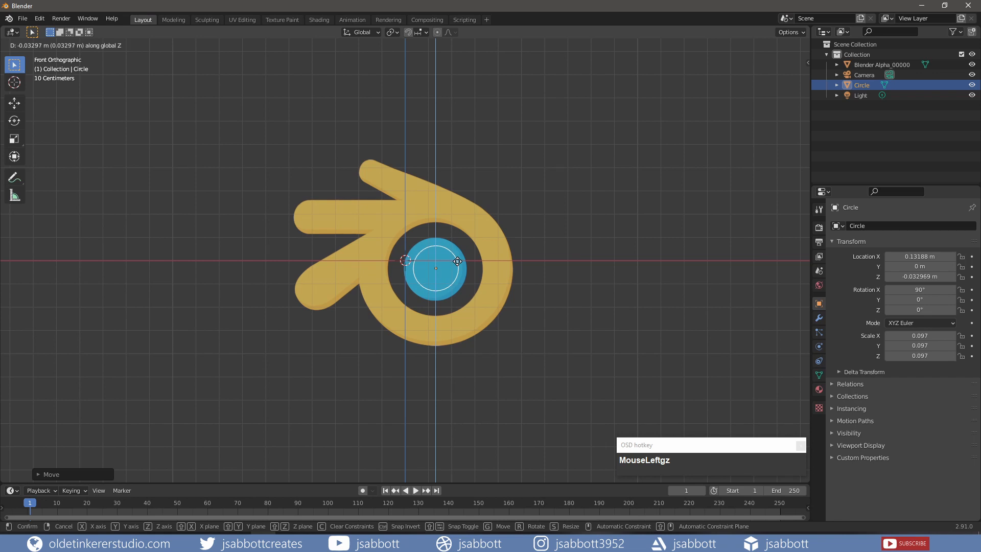
click(457, 262)
key(s)
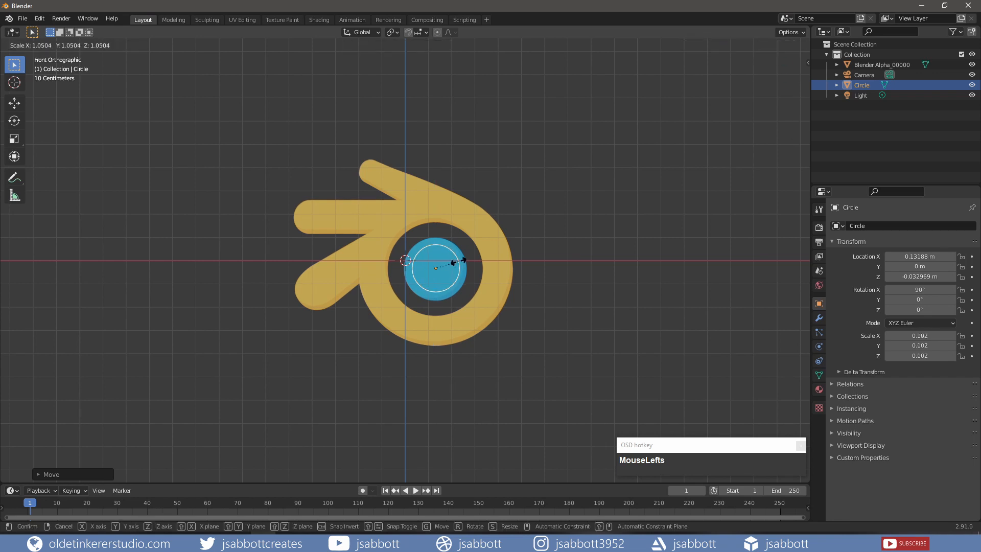
click(466, 263)
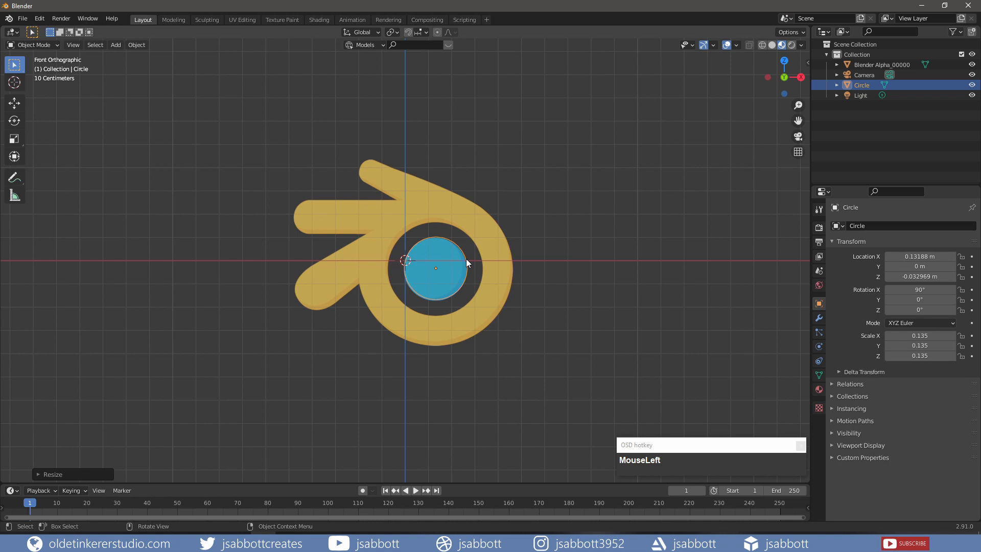
- Fill the circle with a face in Edit Mode and apply all transforms to the object
key(Tab)
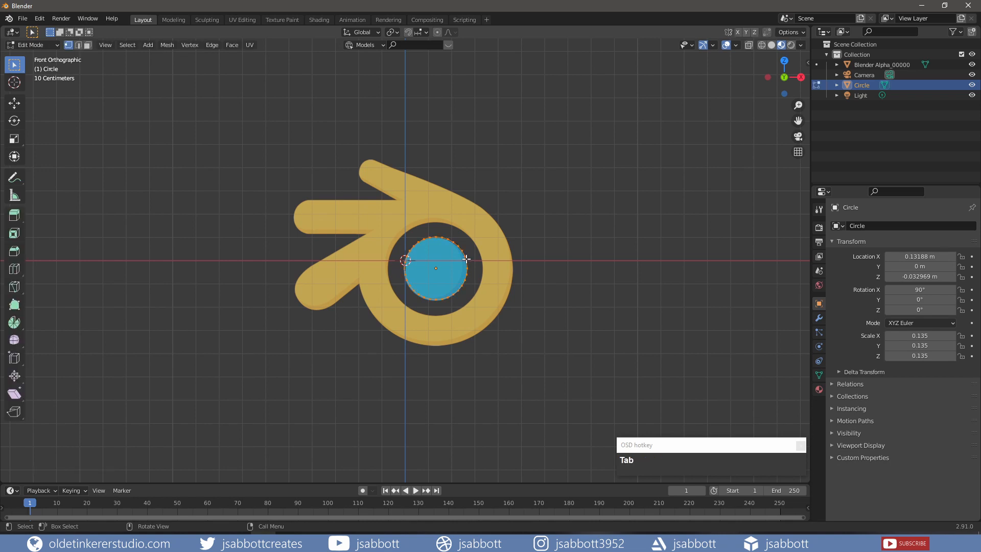
key(f)
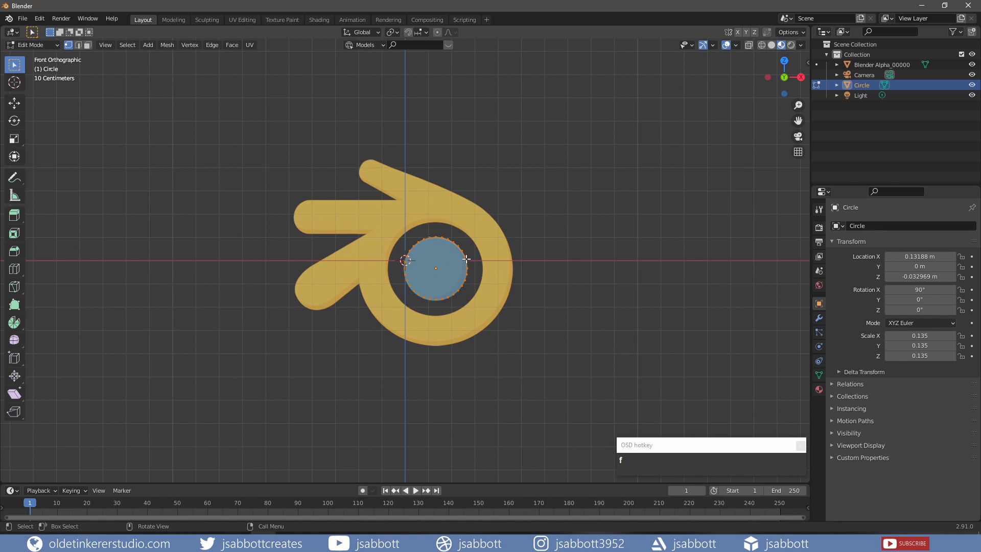
key(Tab)
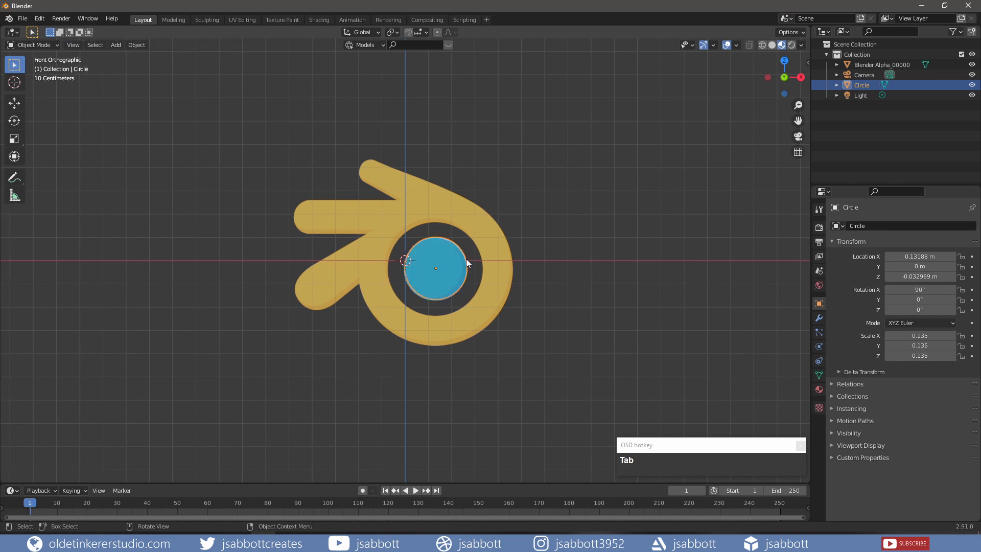
key(ctrl)
key(ctrl+a)
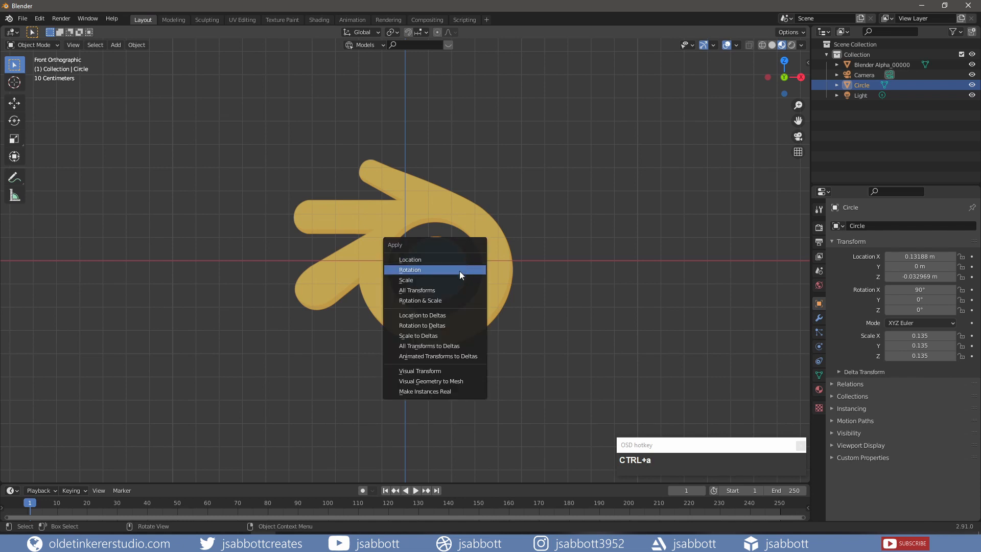
click(433, 290)
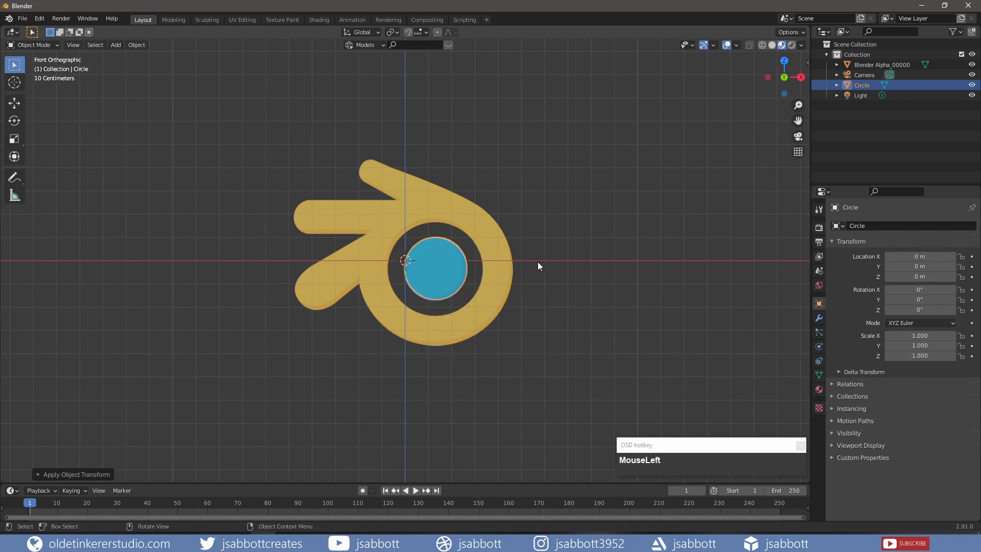
- Duplicate the filled circle in place and scale the copy up to about 2.2
click(442, 256)
key(shift+d)
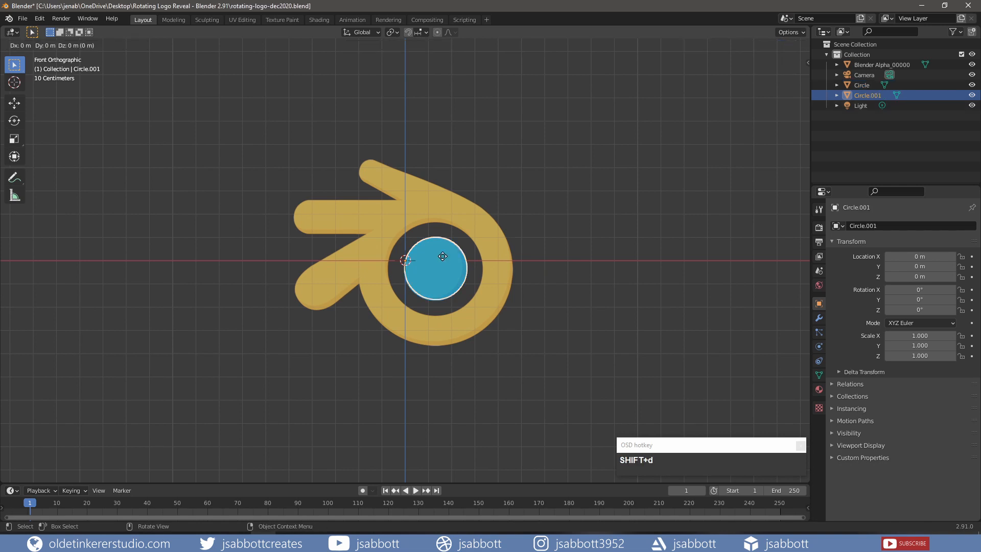
right_click(443, 256)
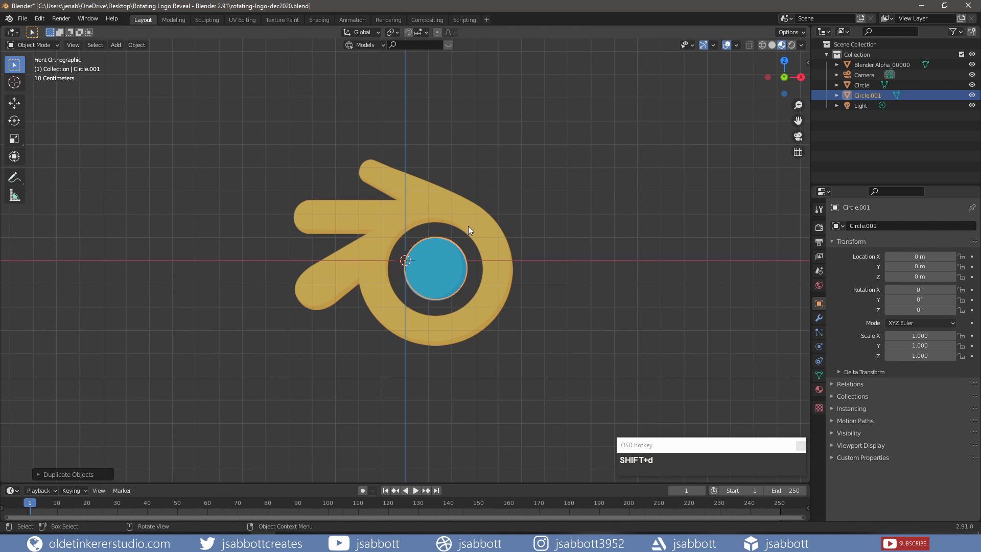
key(s)
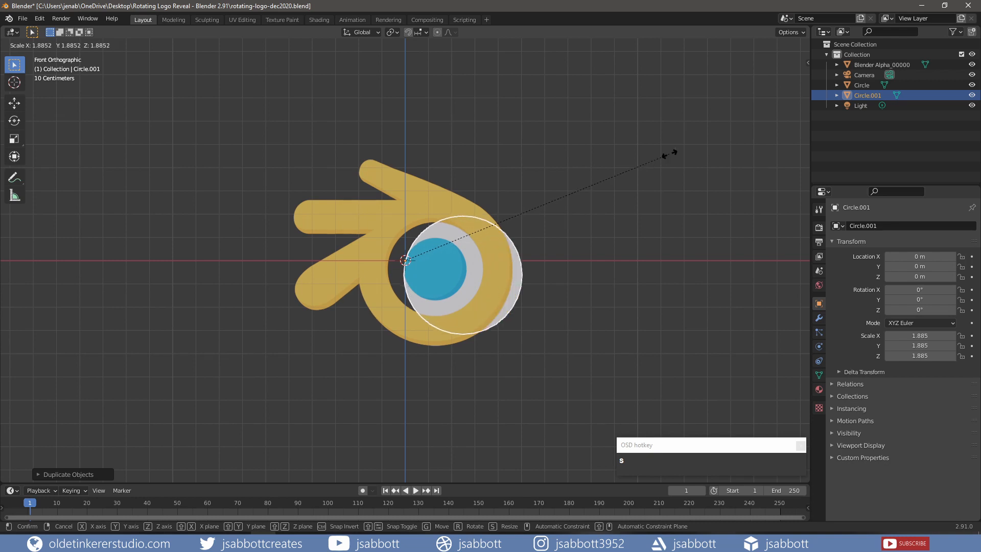
click(711, 135)
- Move the enlarged copy over the logo's ring, to about X -0.16 m and Z 0.044 m
key(g)
key(x)
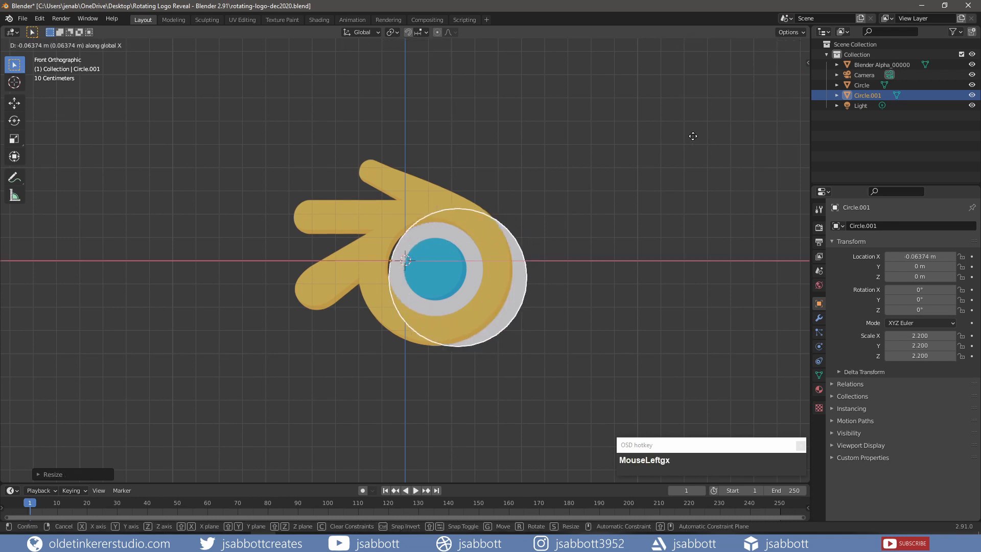
click(672, 134)
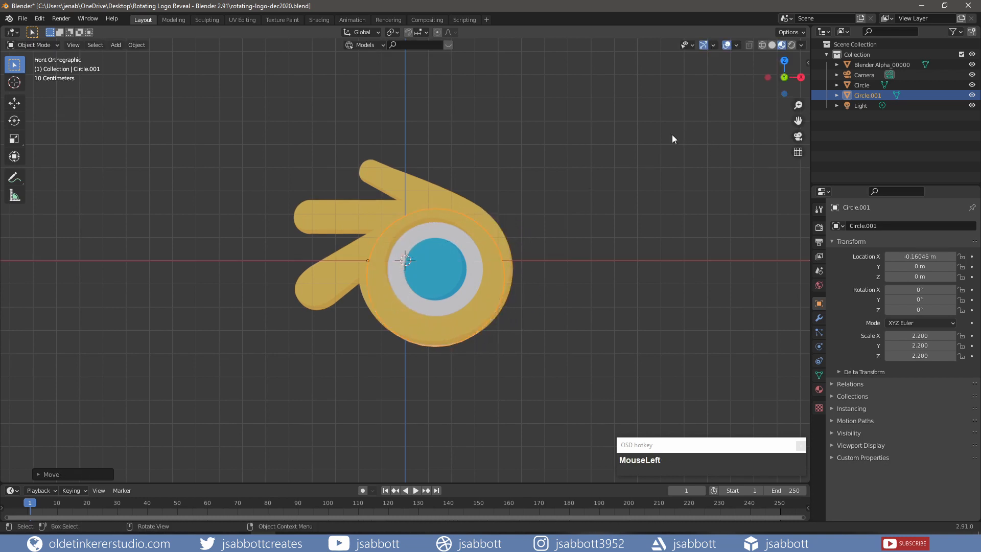
key(g)
key(z)
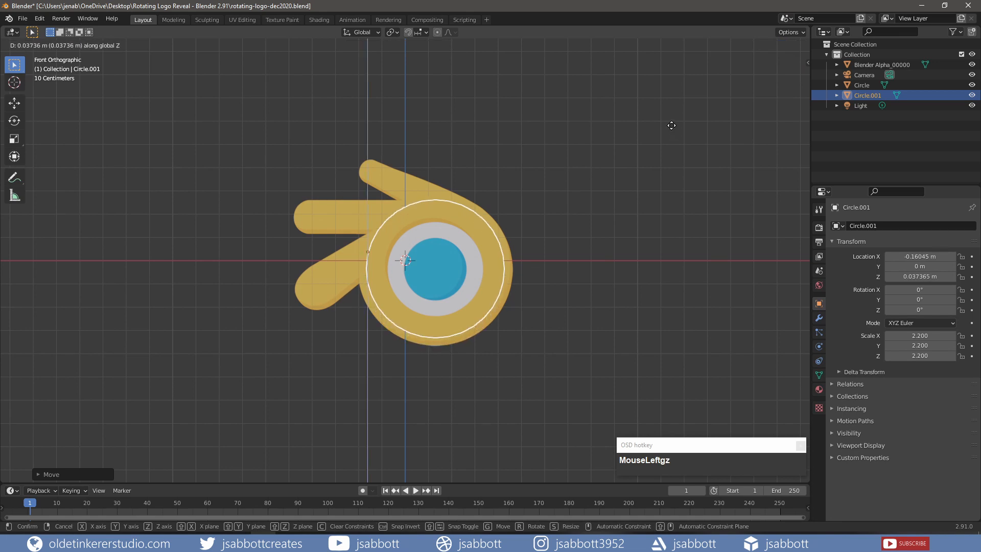
click(671, 124)
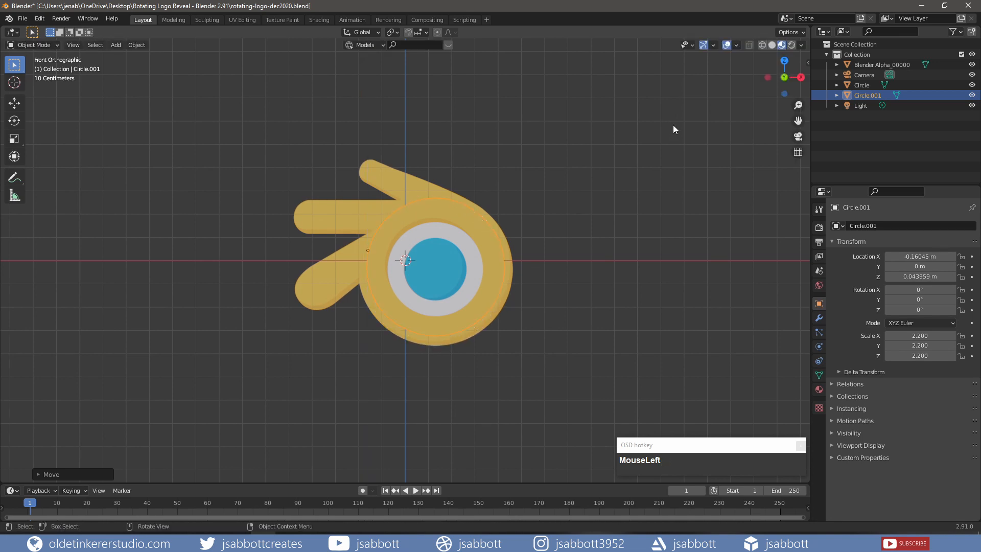
- Scale the copy to about 2.459 and shift it to about X -0.198 m, matching the ring's outer edge
key(s)
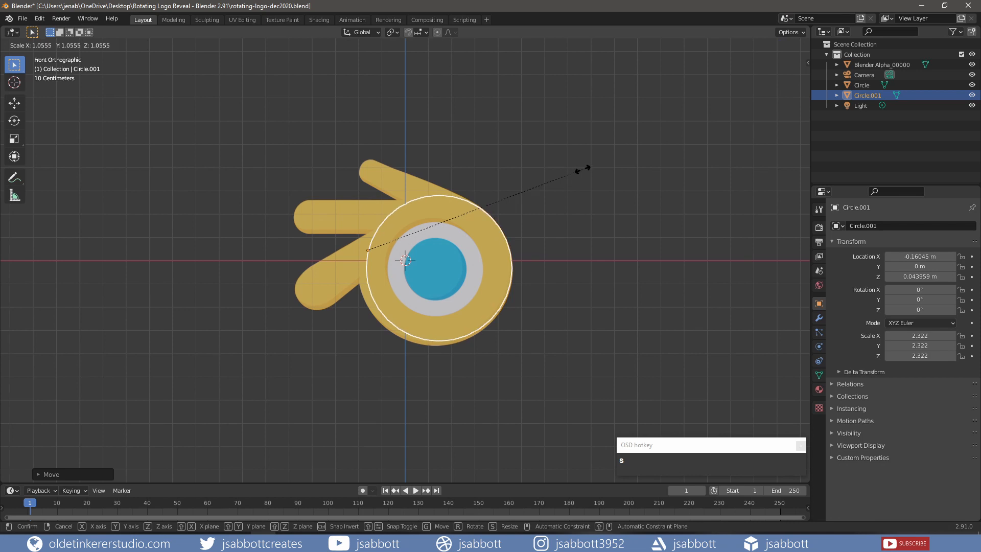
click(594, 162)
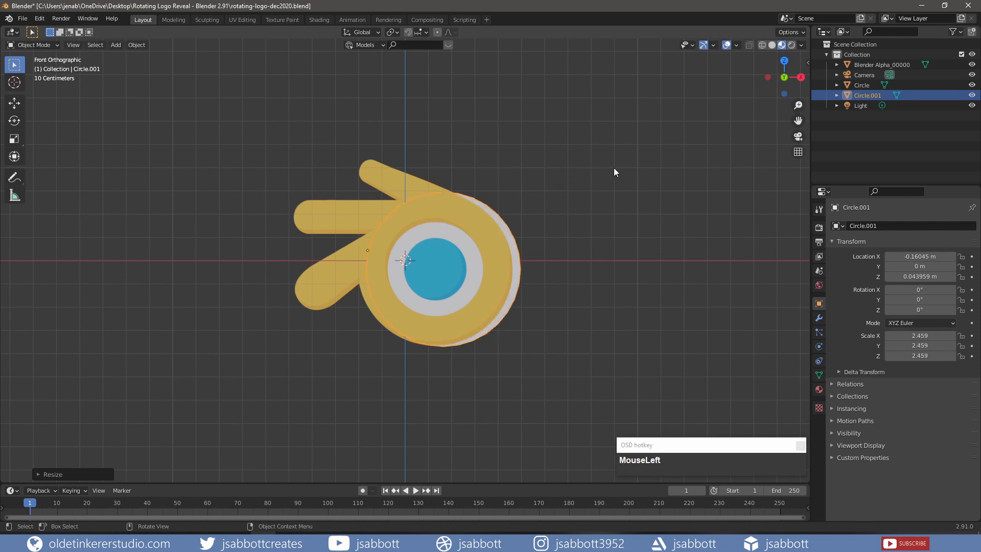
key(g)
key(x)
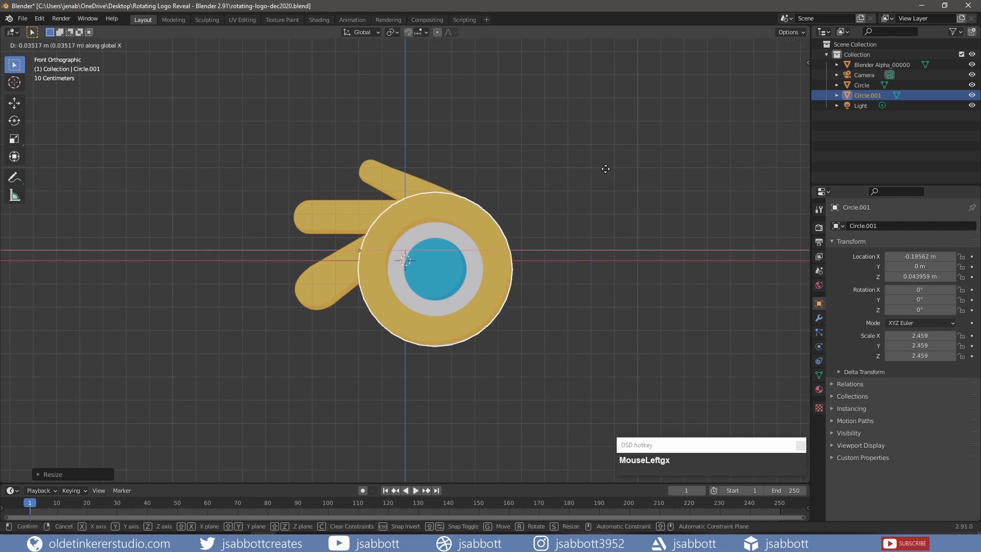
click(605, 169)
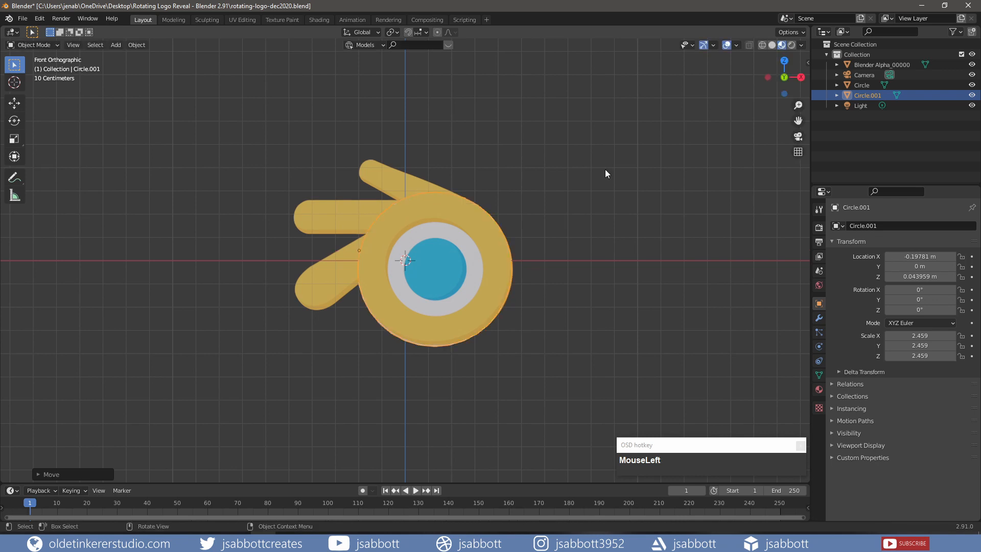
- Inset the large circle's face by about 0.046 to the ring's inner edge and delete the inner face
key(Tab)
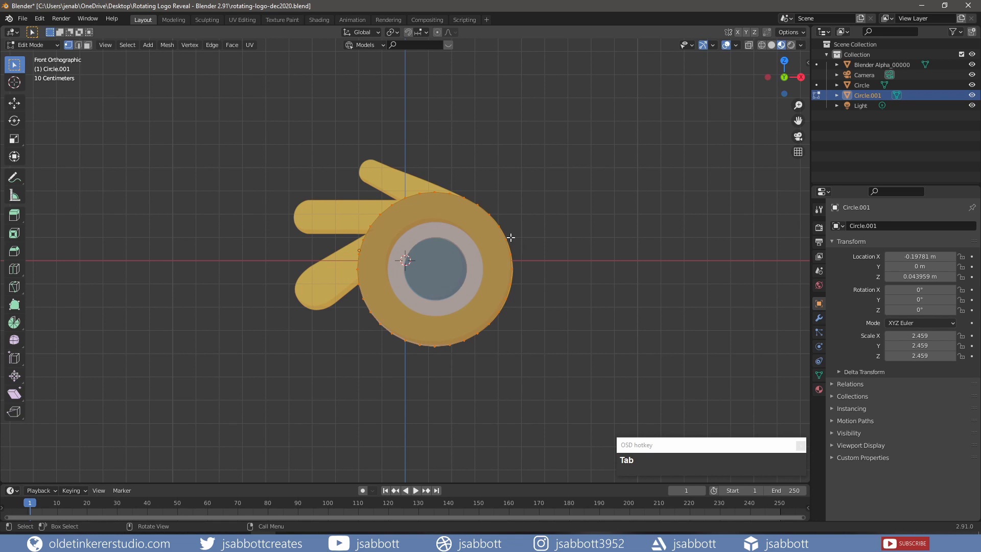
key(3)
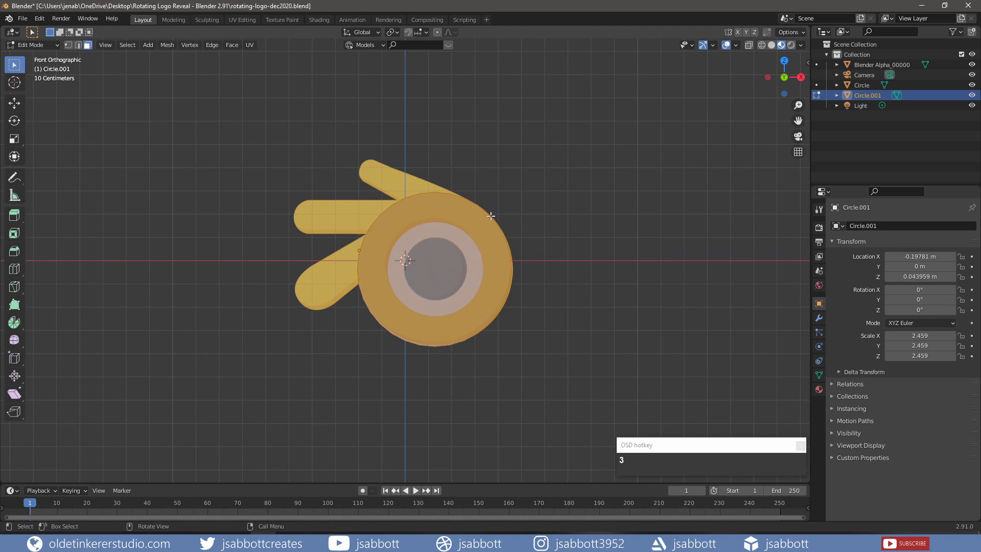
key(i)
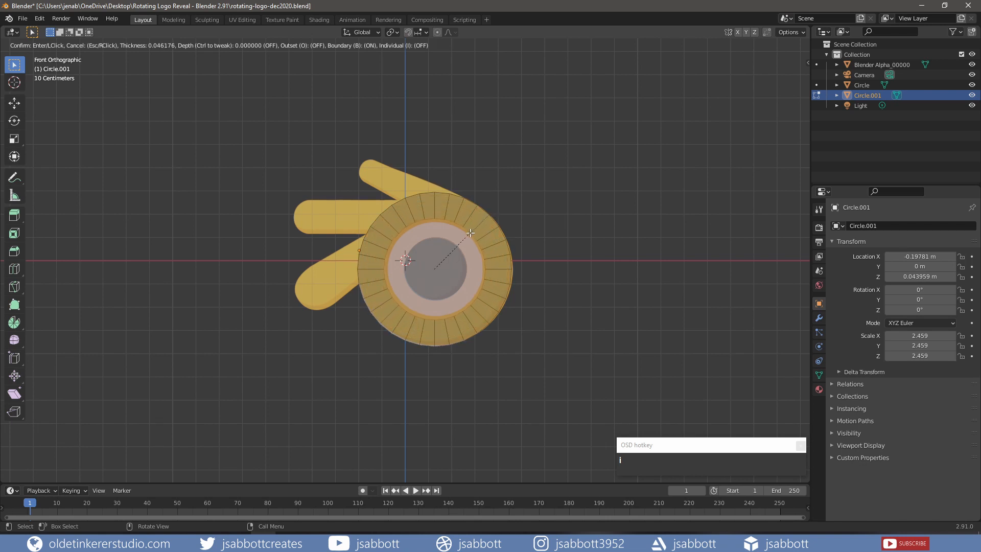
click(469, 234)
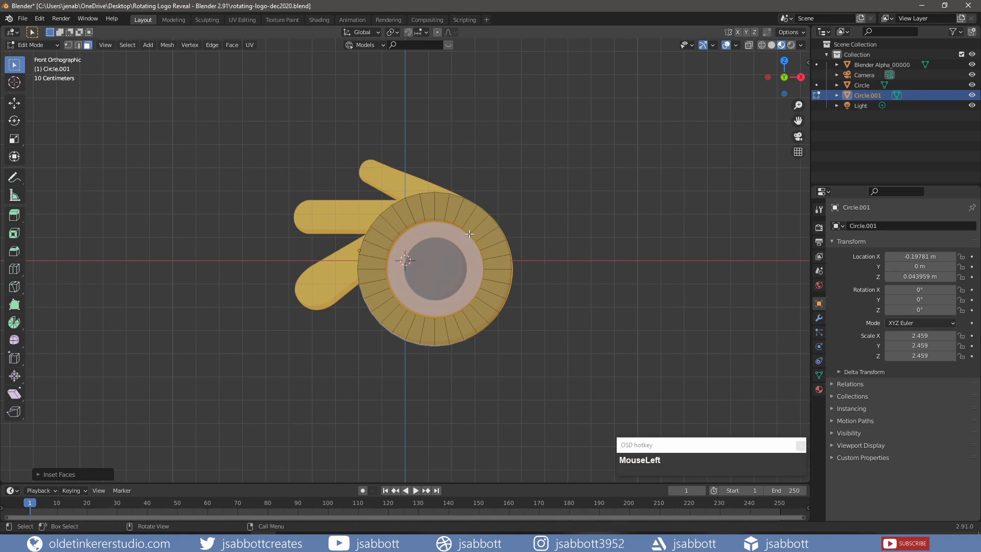
key(x)
click(462, 253)
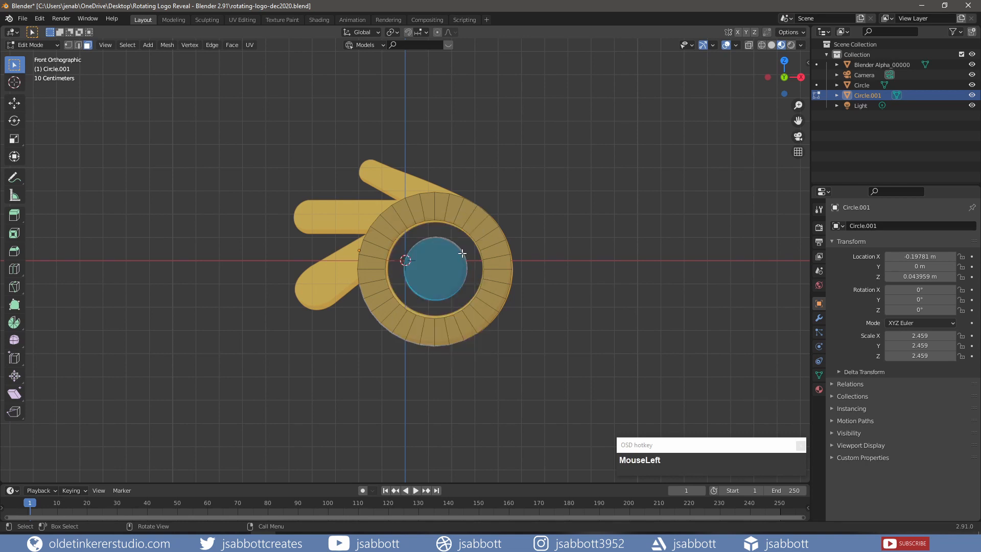
- Return the ring to Object Mode and apply all of its transforms
key(Tab)
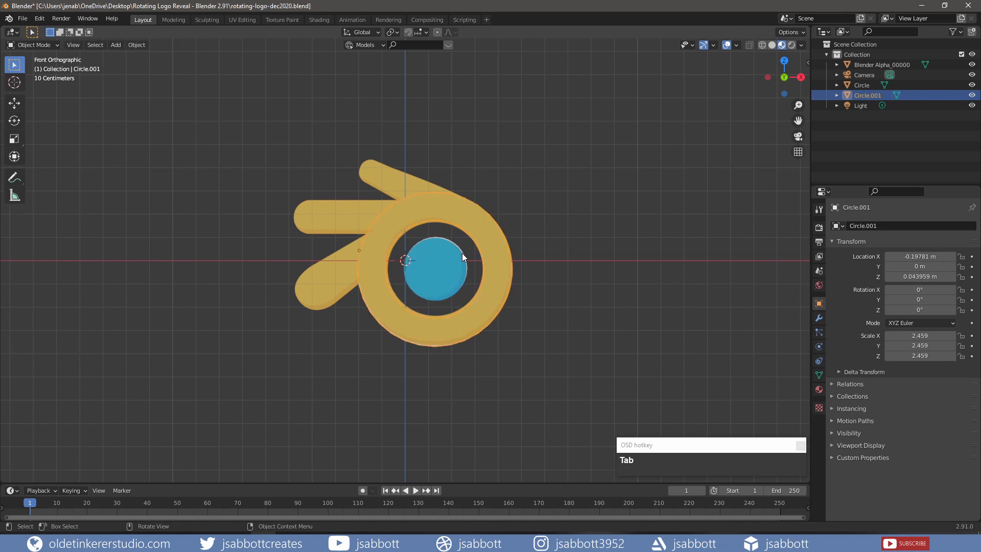
key(ctrl+a)
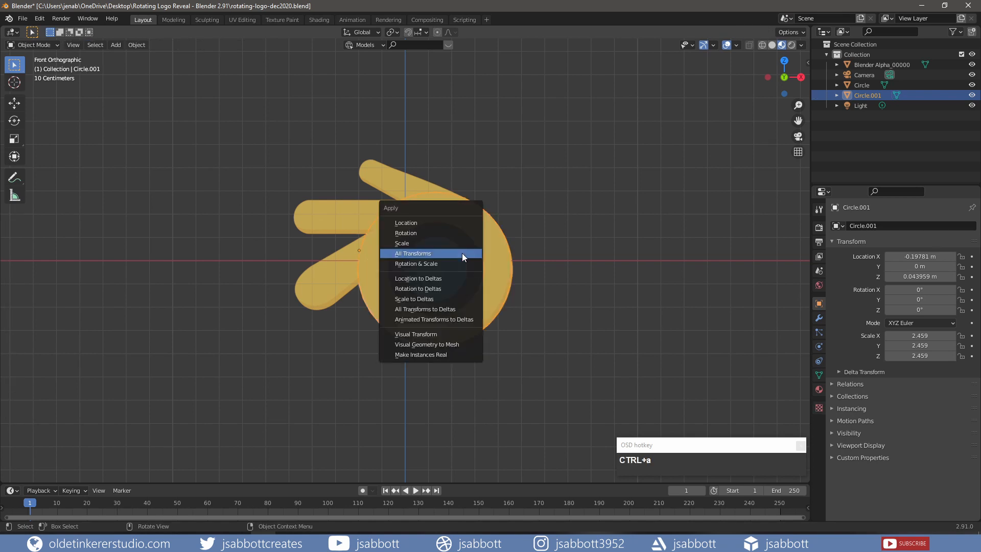
click(463, 255)
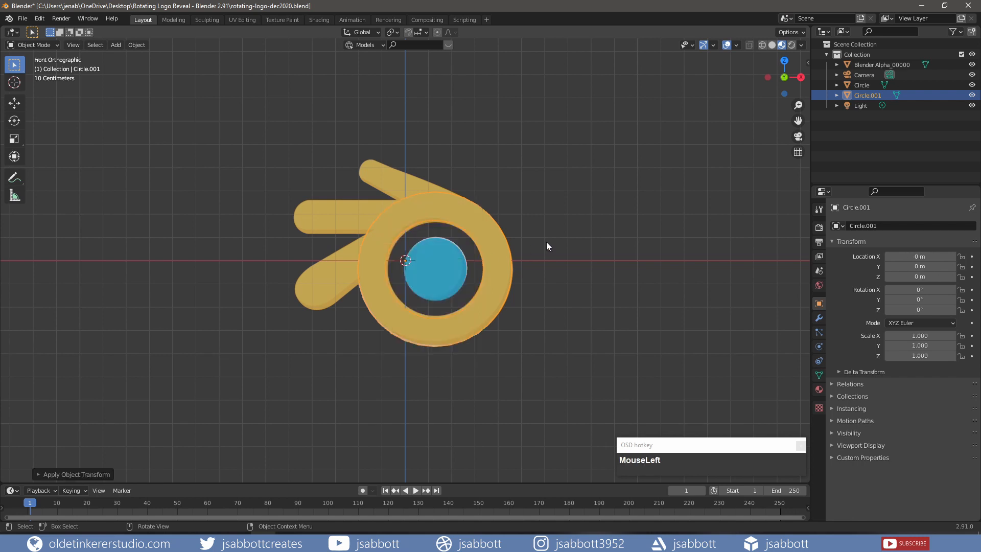
- Add a mesh plane and rotate it 90° about the X axis to face the front view
key(shift+a)
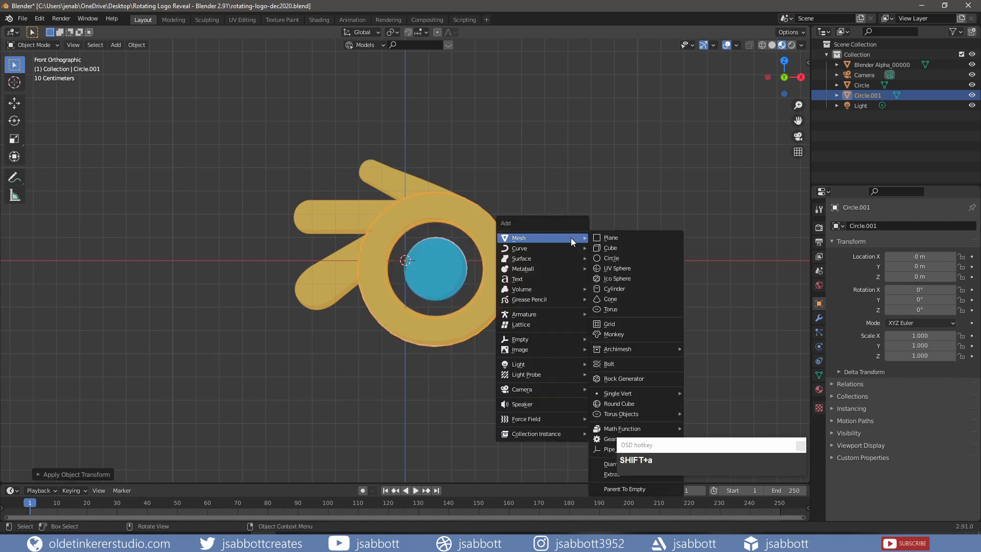
click(613, 238)
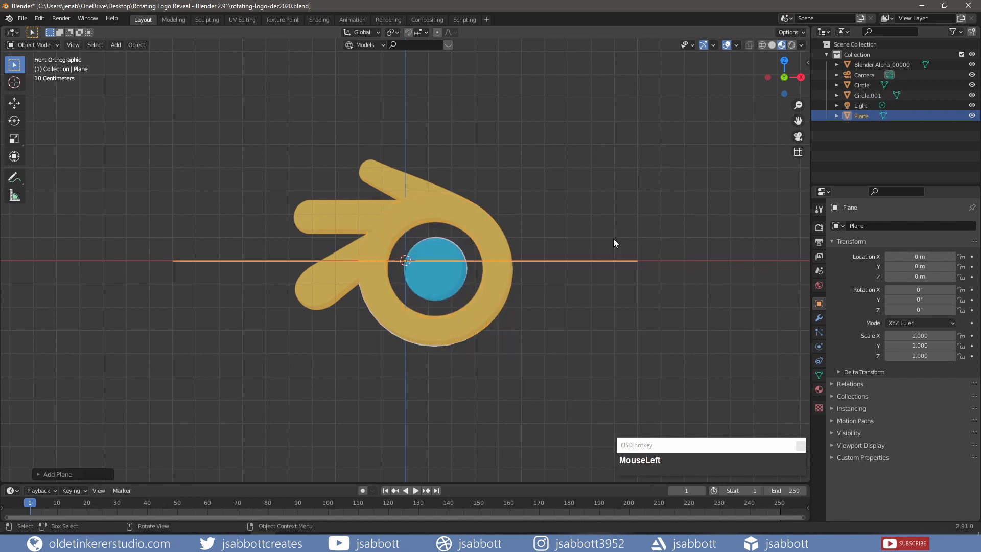
key(r)
key(x)
key(KP_9)
key(KP_0)
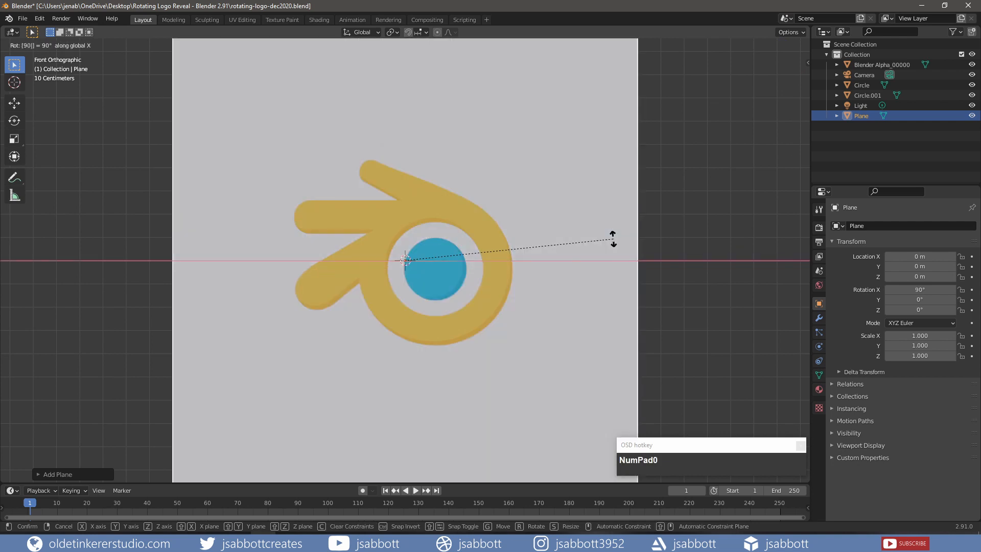
click(613, 238)
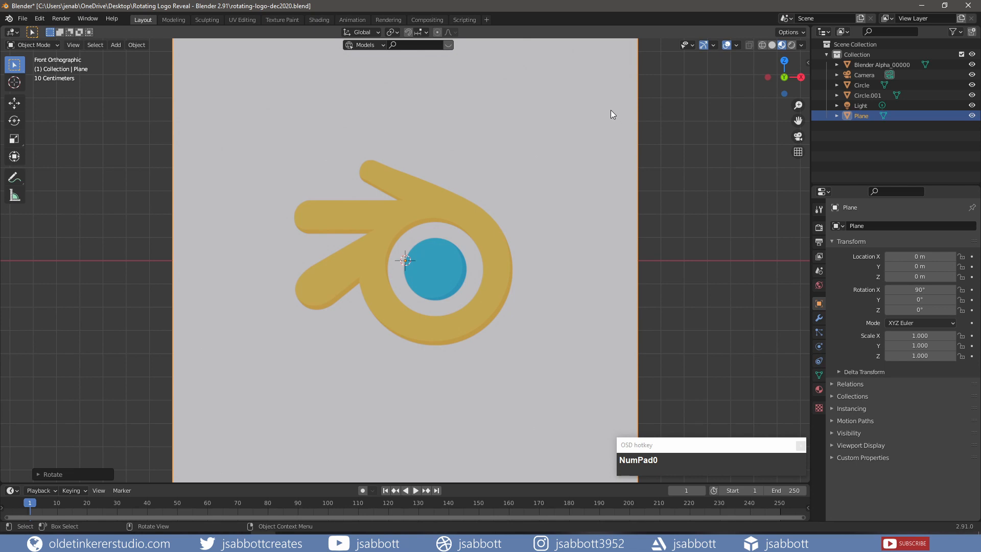
- Scale the plane down to about 0.133 and move it over the logo's top arm, to about X 0.095 m and Z 0.336 m
key(s)
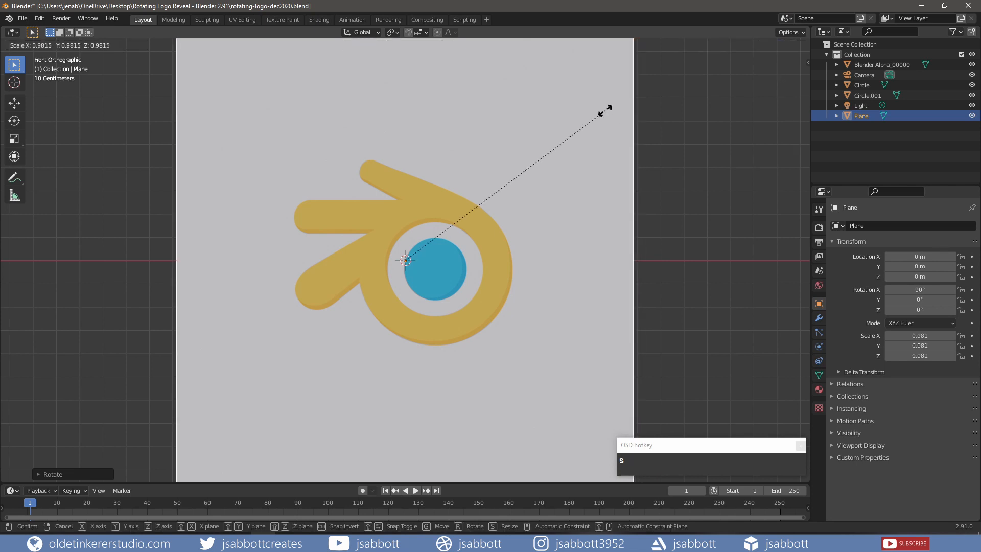
click(499, 183)
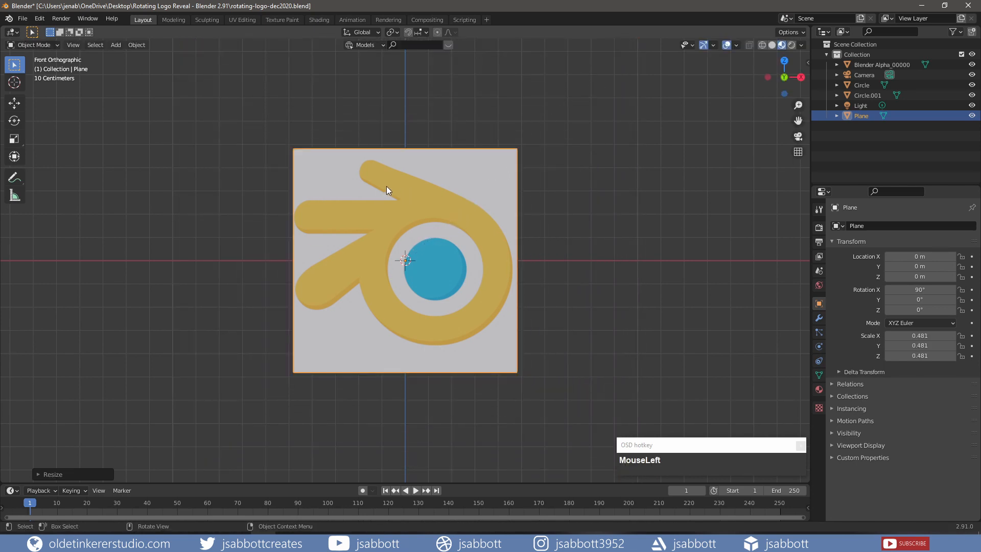
key(s)
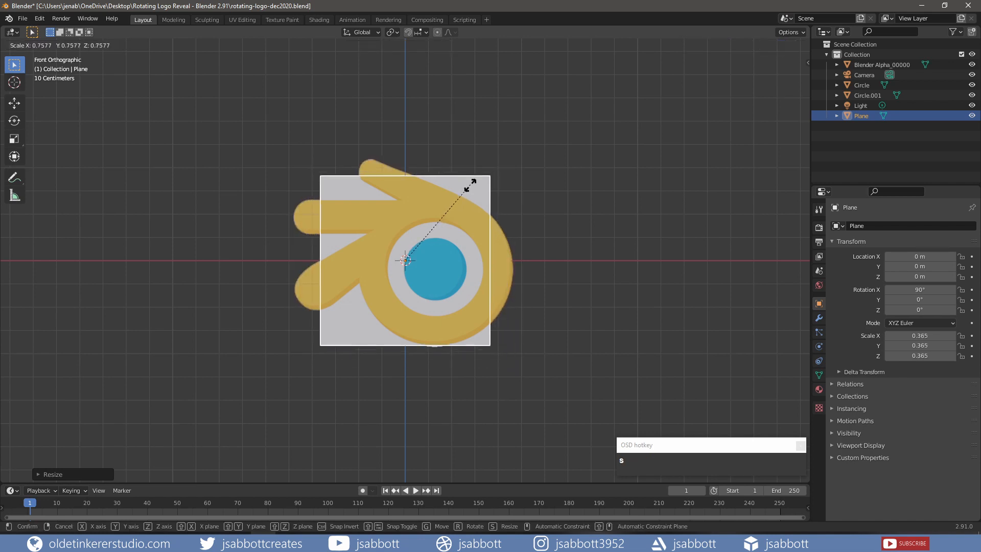
click(425, 228)
key(g)
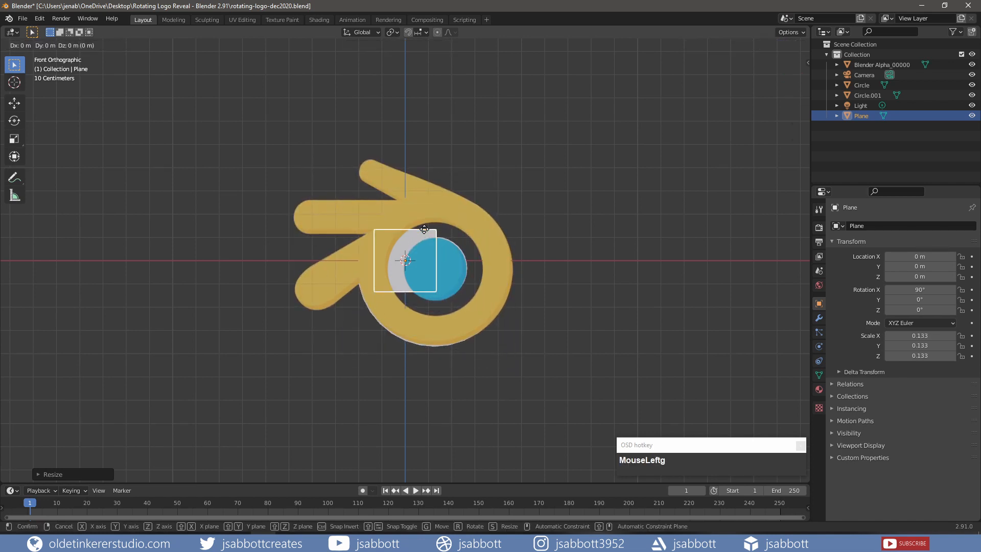
key(shift+y)
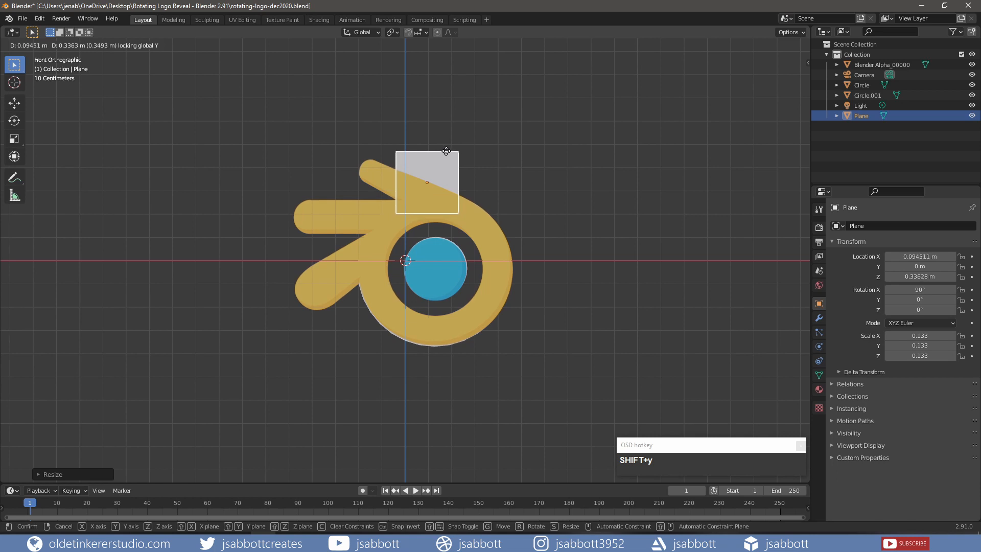
click(469, 151)
- Shrink the plane to about 0.089 and shift it to about X 0.09 m and Z 0.31 m, overlapping the ring
key(s)
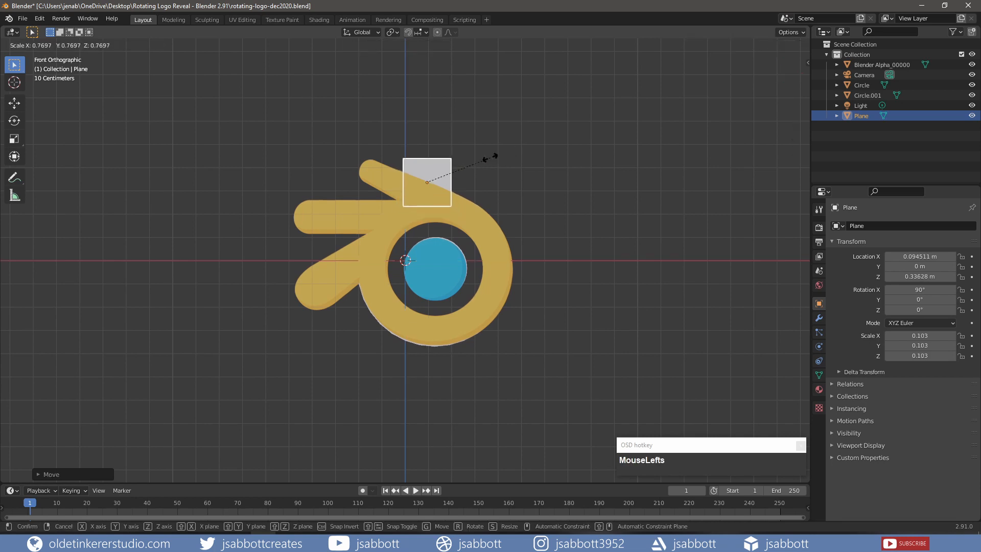
click(483, 159)
key(g)
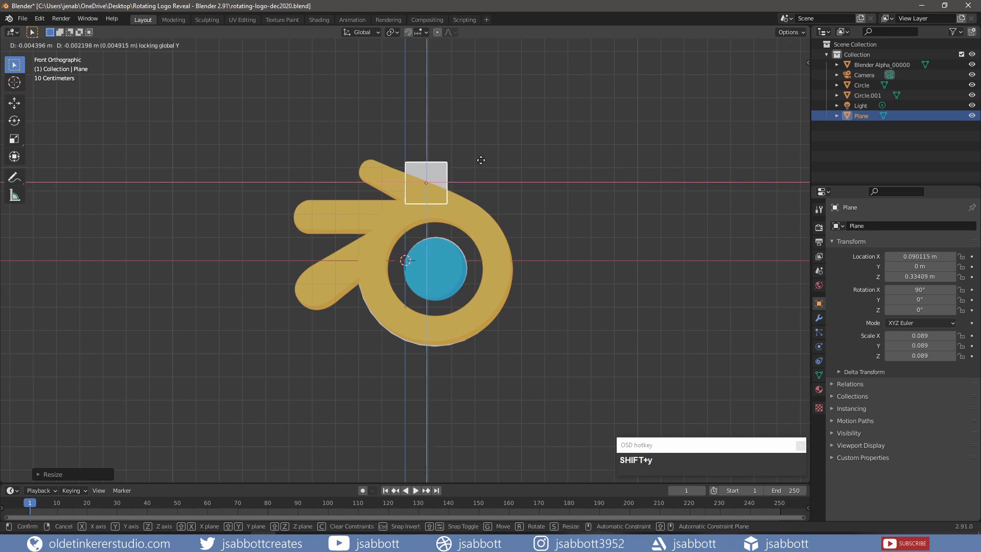
click(481, 159)
- Edit the plane together with the ring and move the plane's upper-right vertex onto the ring's outer edge, about 0.103 m in X and -0.147 m in Z
ctrl+click(864, 96)
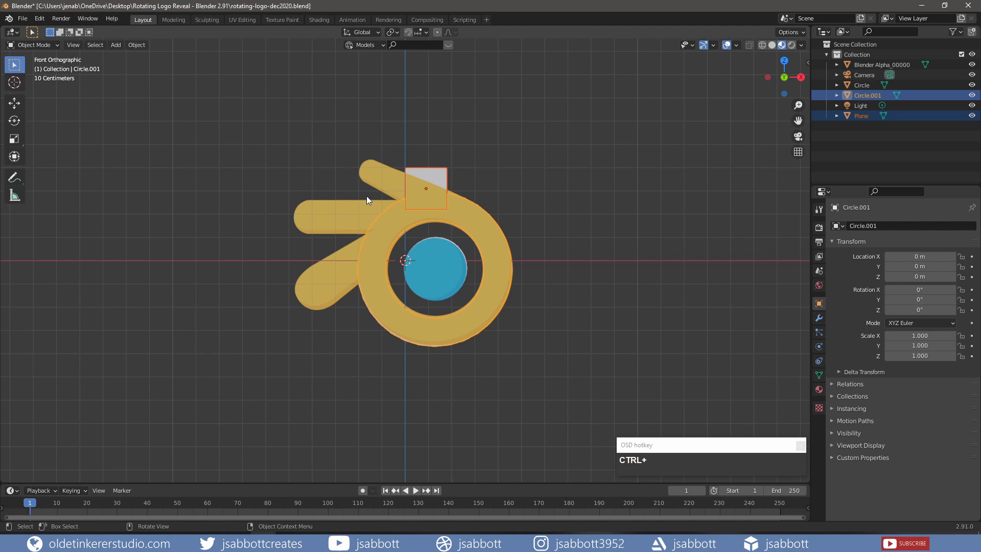
key(Tab)
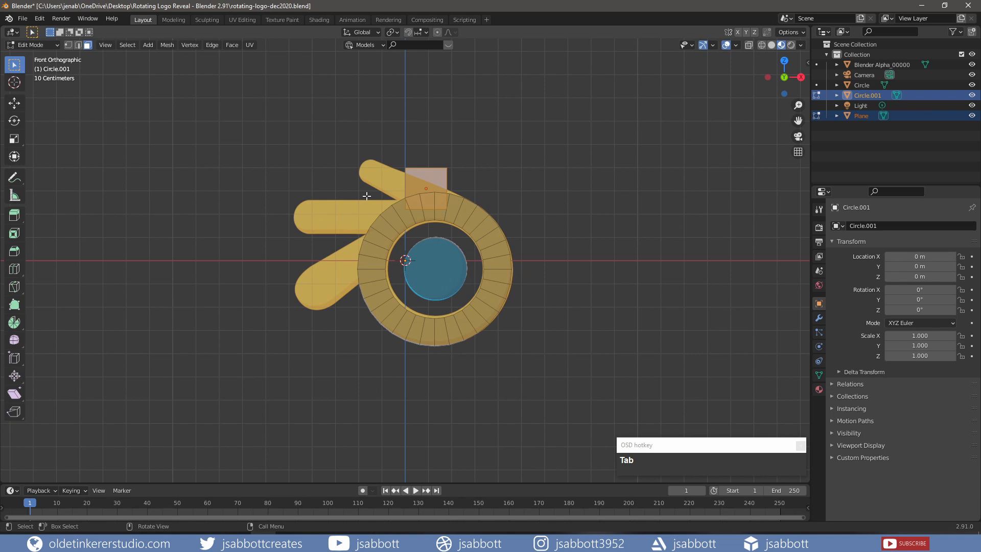
key(1)
click(447, 167)
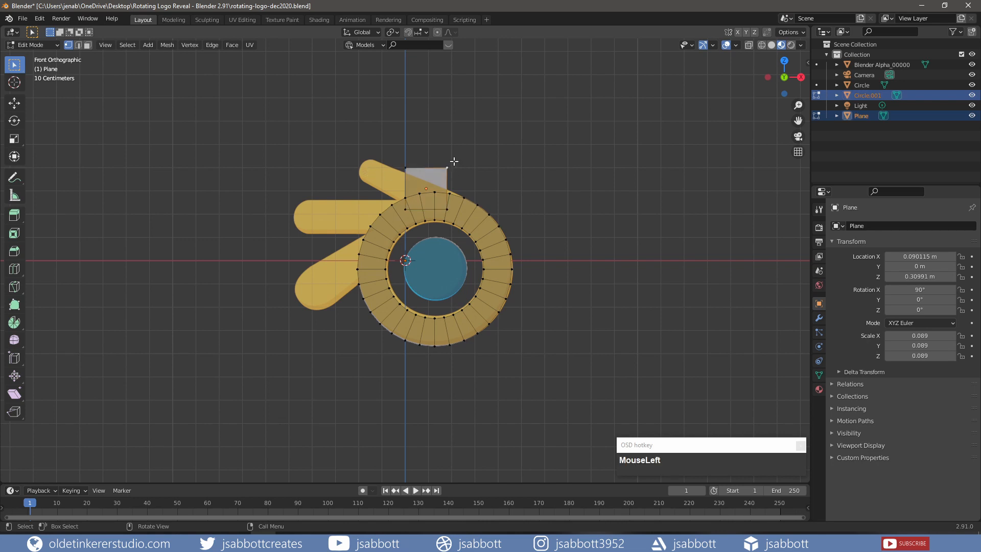
key(g)
key(shift+y)
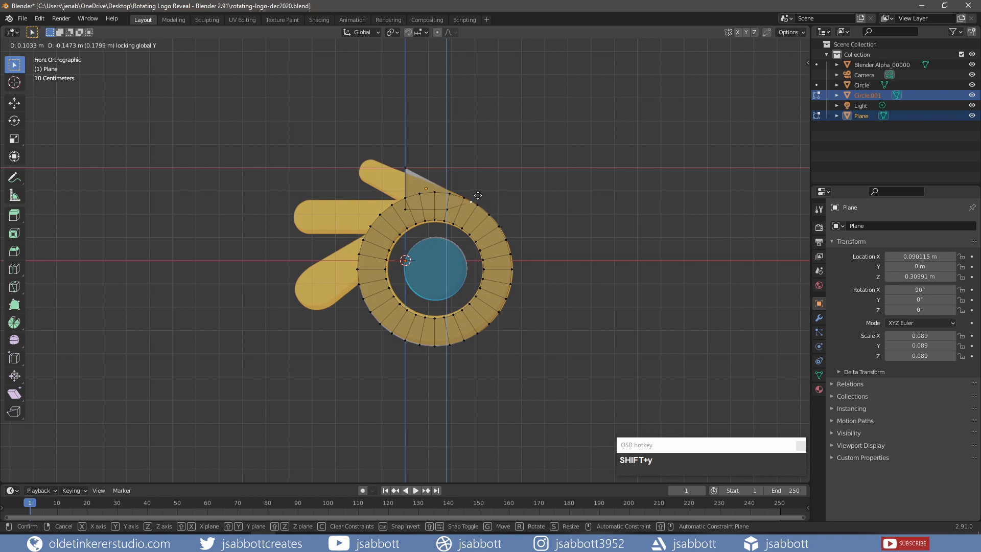
click(477, 195)
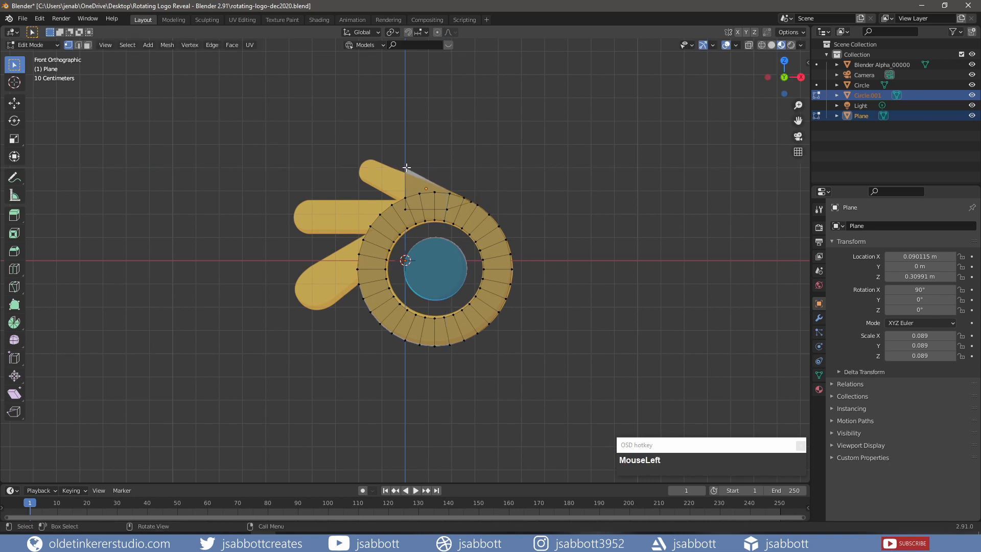
- Move the plane's two left vertices, locked in Y, to the upper and lower edges at the top arm's rounded end
key(g)
key(shift+y)
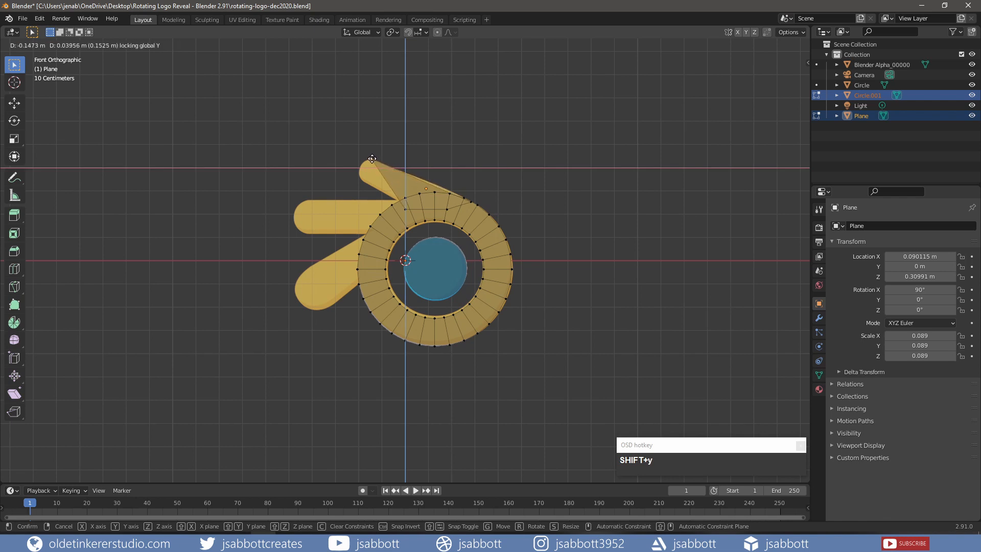
click(372, 158)
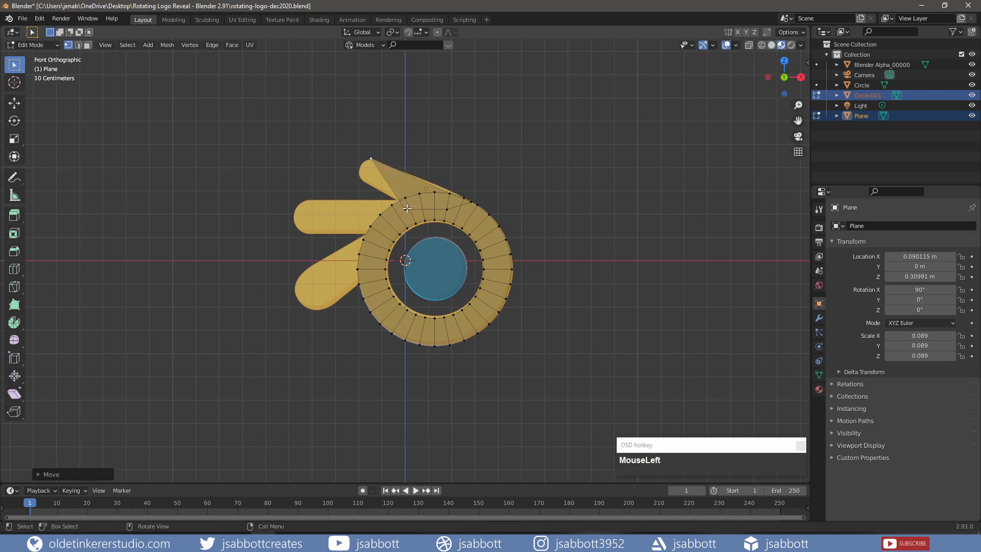
key(g)
key(shift+y)
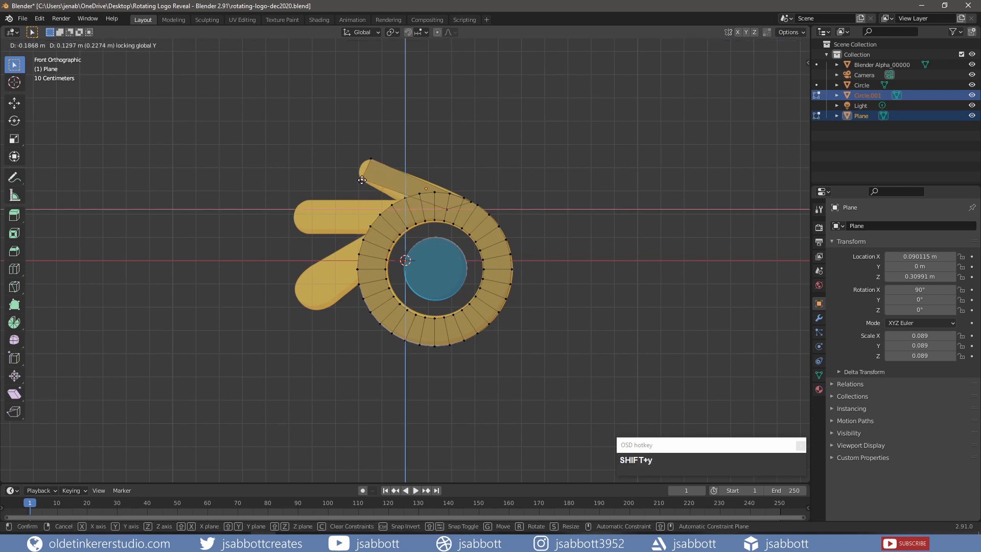
click(361, 179)
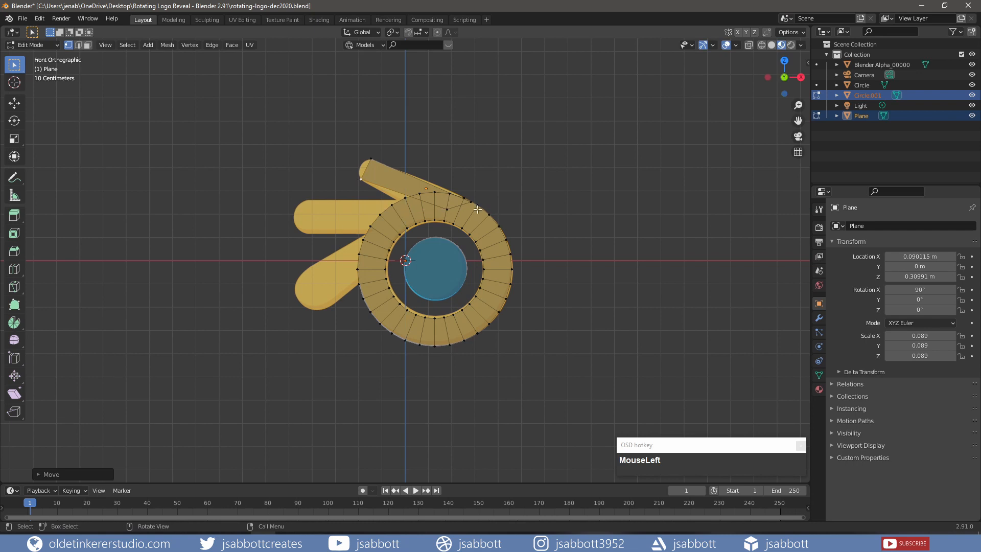
- Move the plane's lower-right vertex, locked in Y, inside the ring band so the lower edge follows the top arm
click(446, 210)
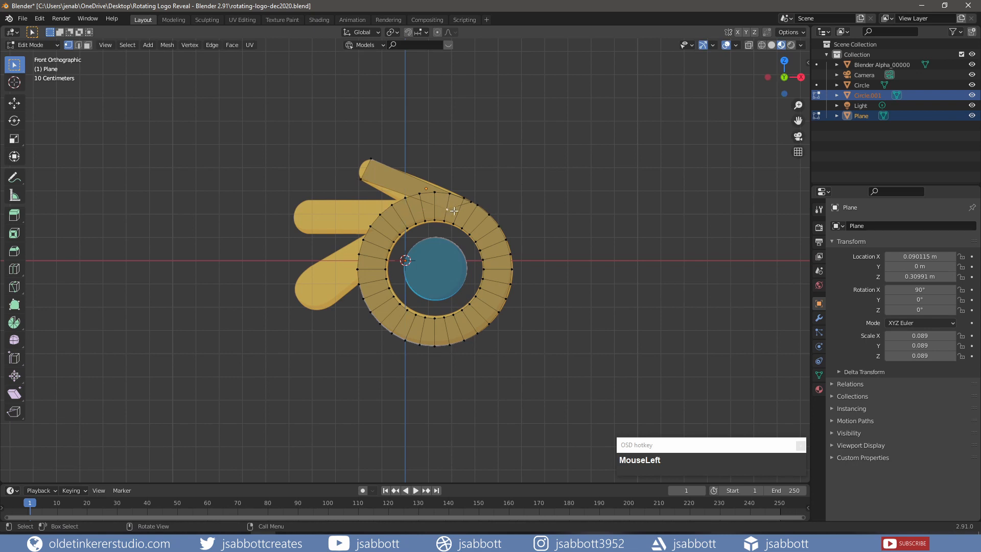
key(g)
key(shift+y)
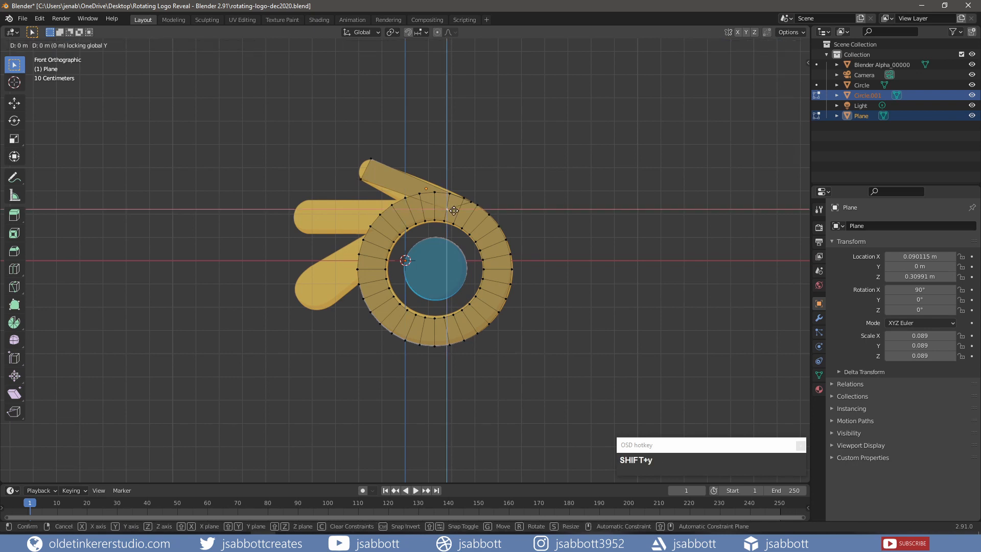
click(425, 212)
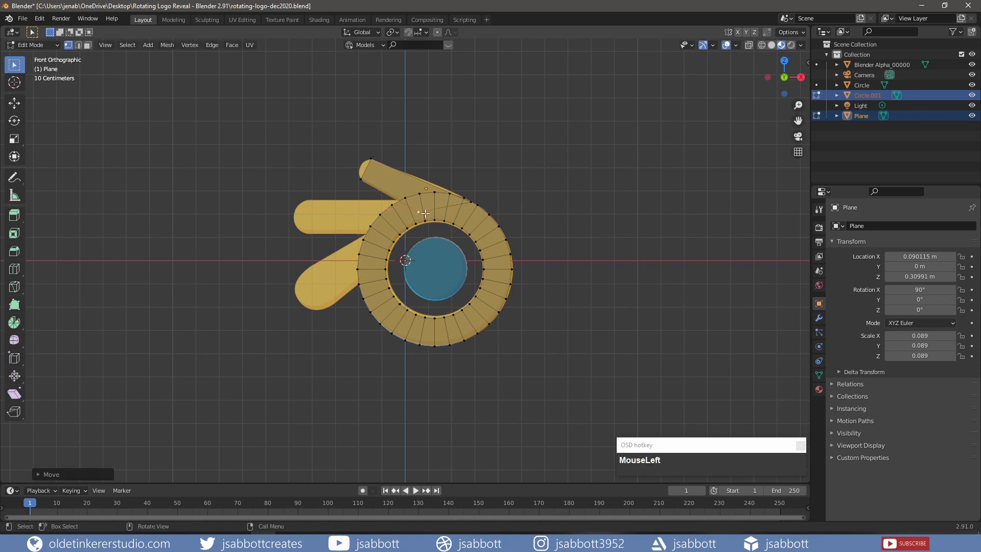
- Duplicate the top arm's face in place and rotate the copy about -27° around the Y axis
key(3)
click(384, 178)
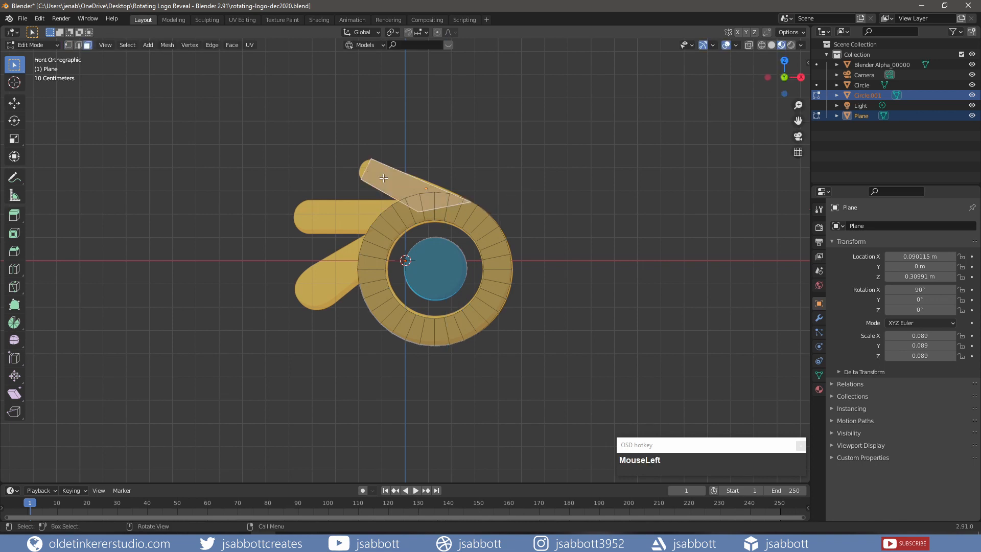
key(shift+d)
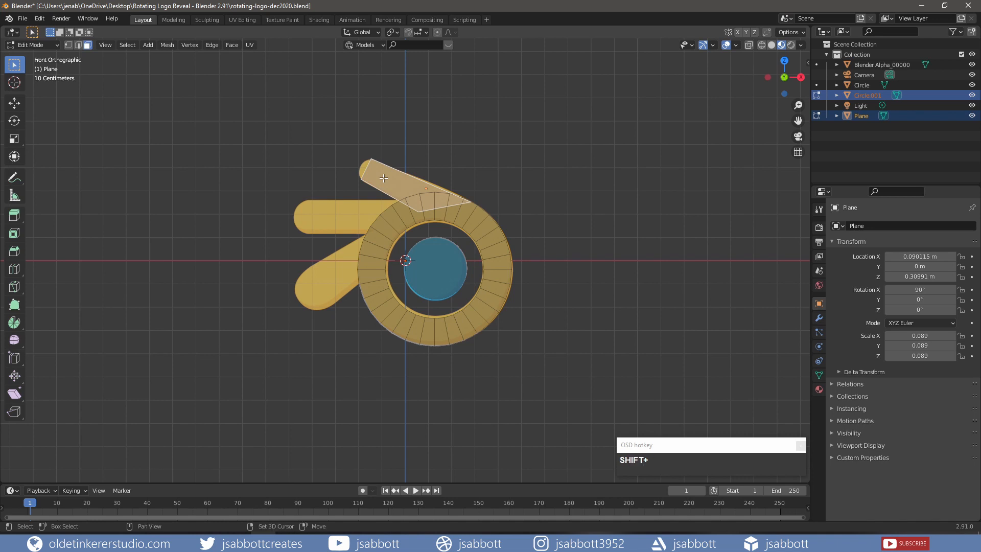
key(r)
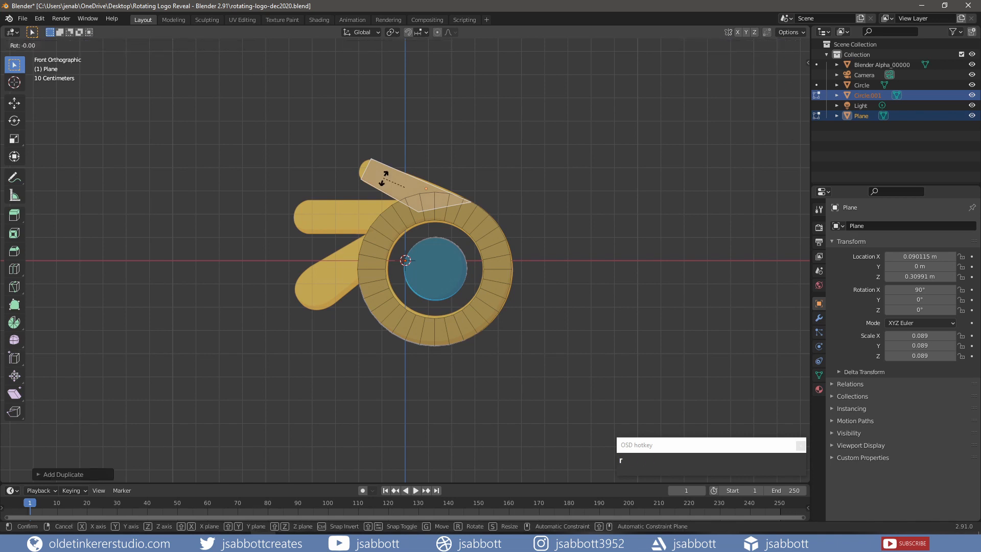
key(y)
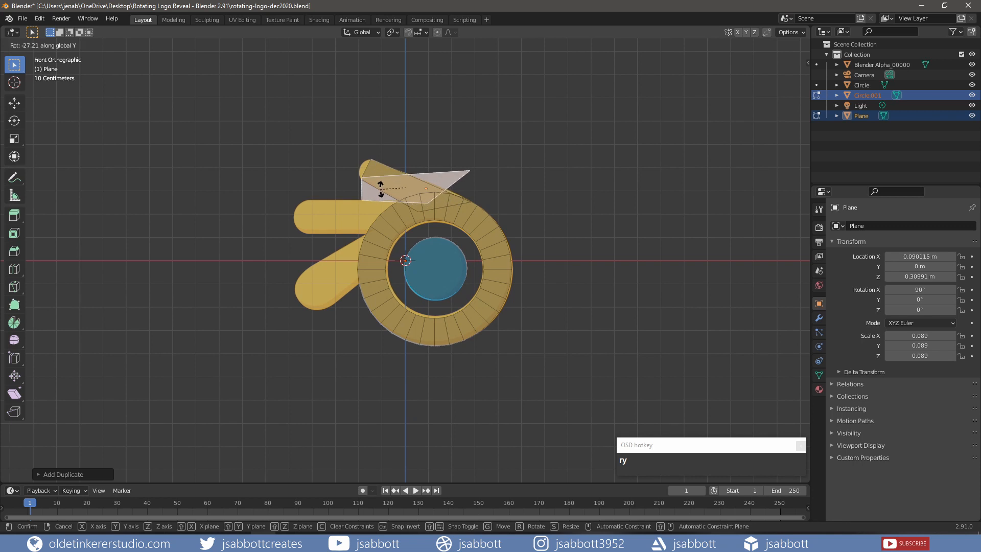
click(392, 188)
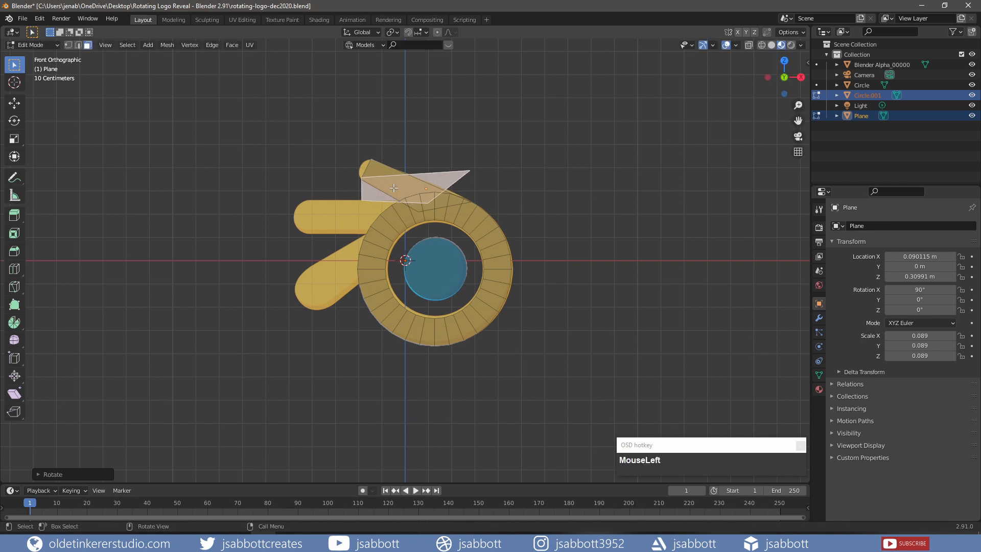
- Move the rotated copy, locked in Y, over the logo's middle arm, about -0.145 m in X and -0.11 m in Z
key(g)
key(shift+y)
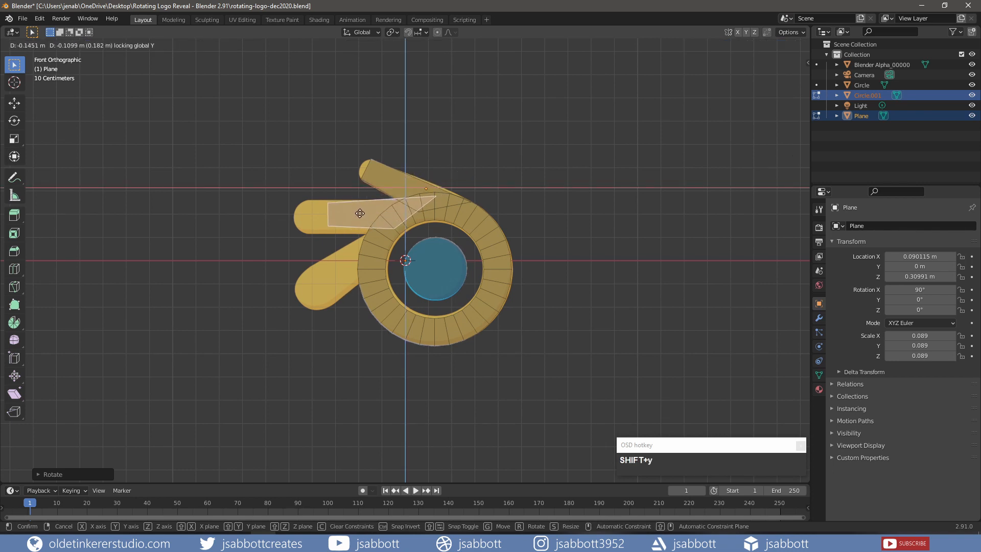
click(360, 215)
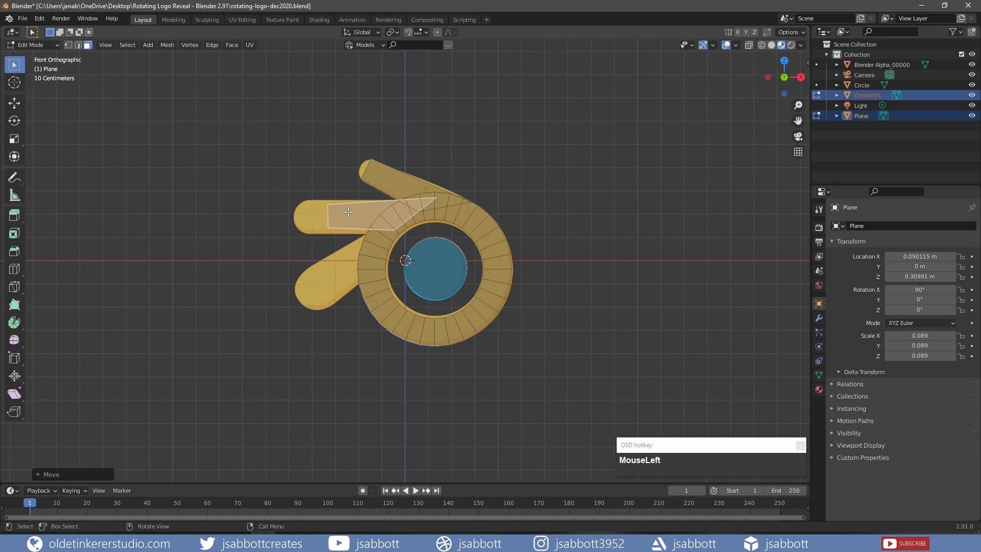
- Move the copied face's corner vertices, locked in Y, to fit the straight outline of the middle arm
key(1)
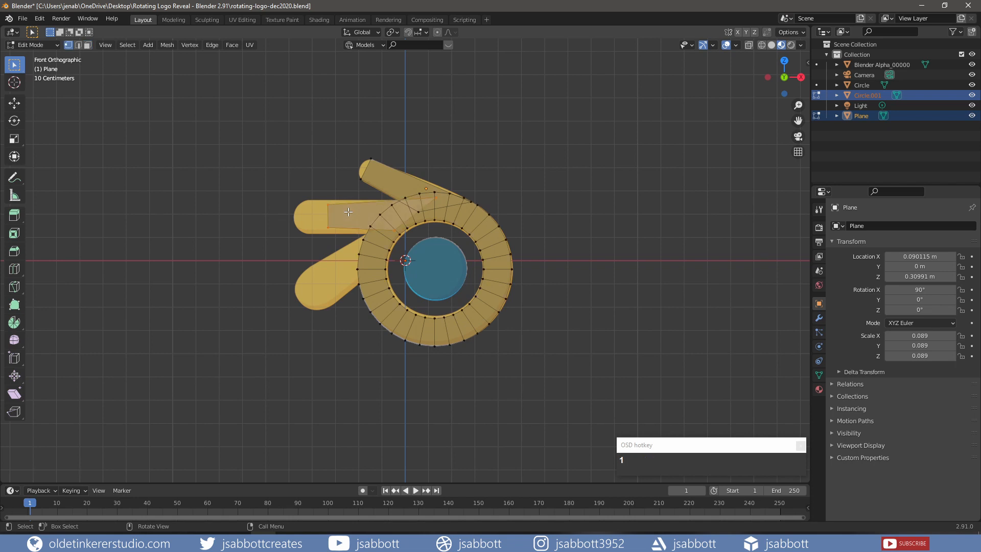
click(328, 204)
key(g)
key(shift+y)
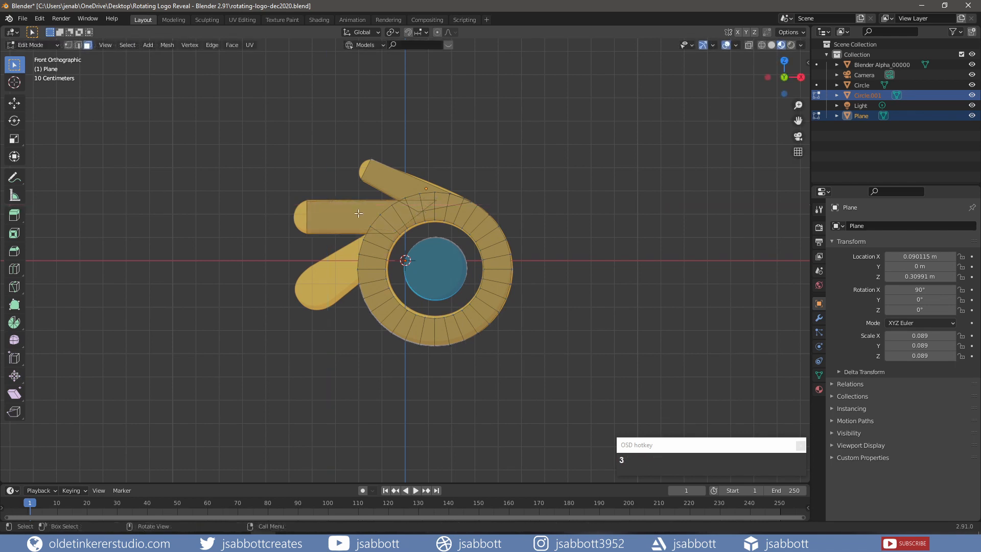
- Duplicate the middle arm's face in place and rotate the copy about -35° around the Y axis
click(350, 214)
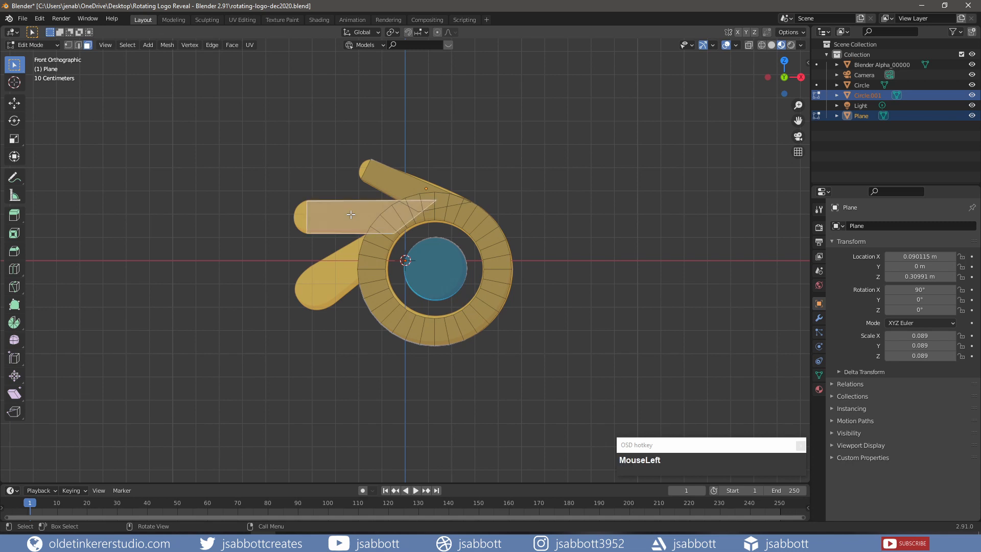
key(shift+d)
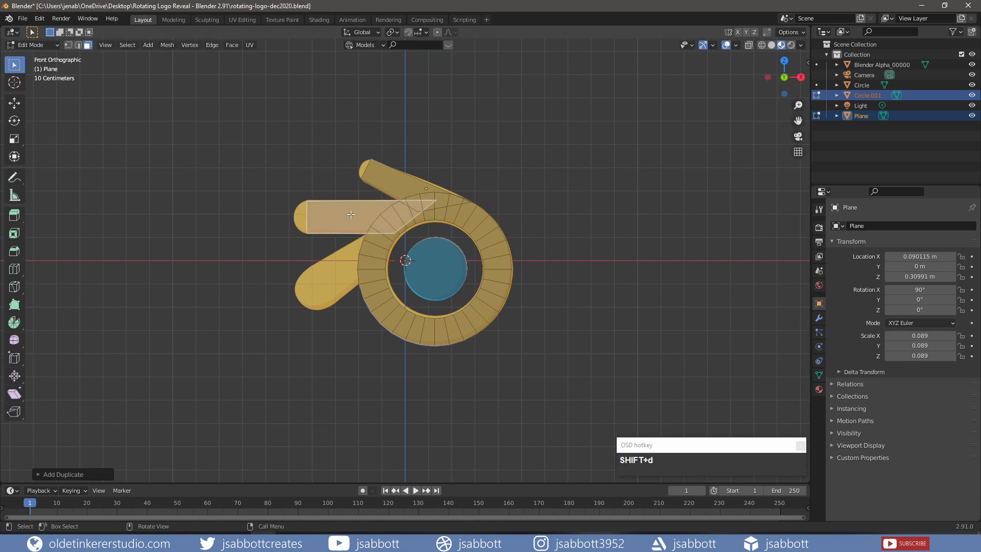
key(r)
key(y)
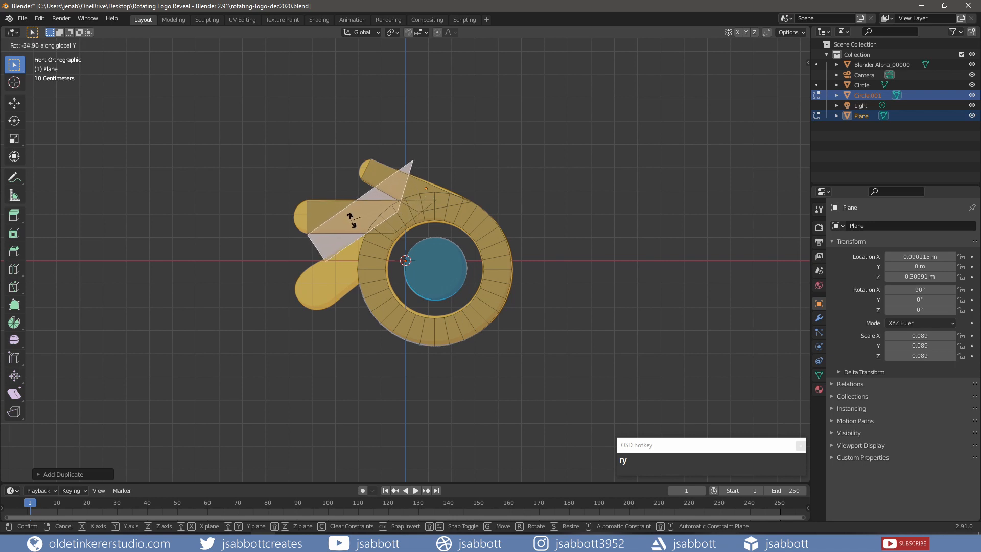
click(351, 220)
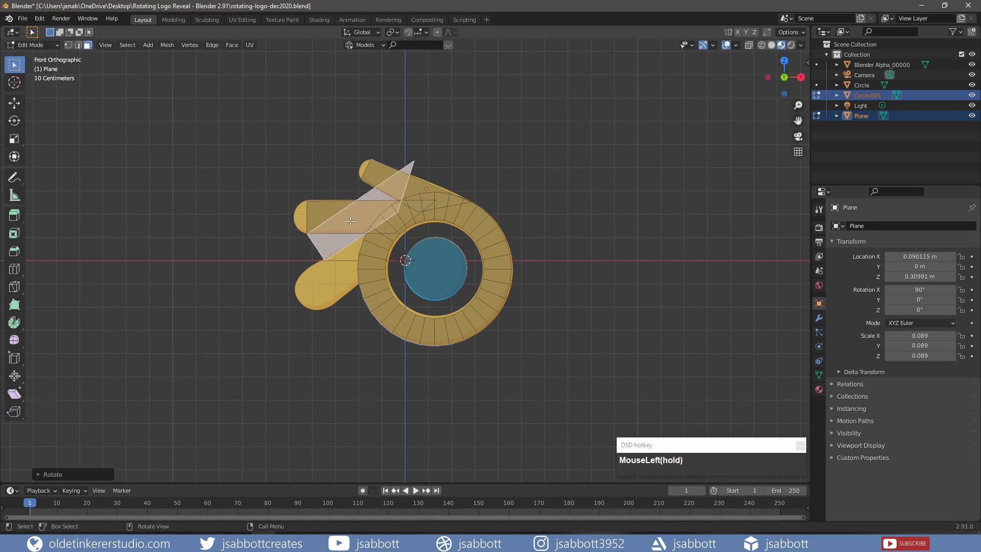
- Move the rotated copy, locked in Y, down over the logo's lower arm
key(g)
key(shift+y)
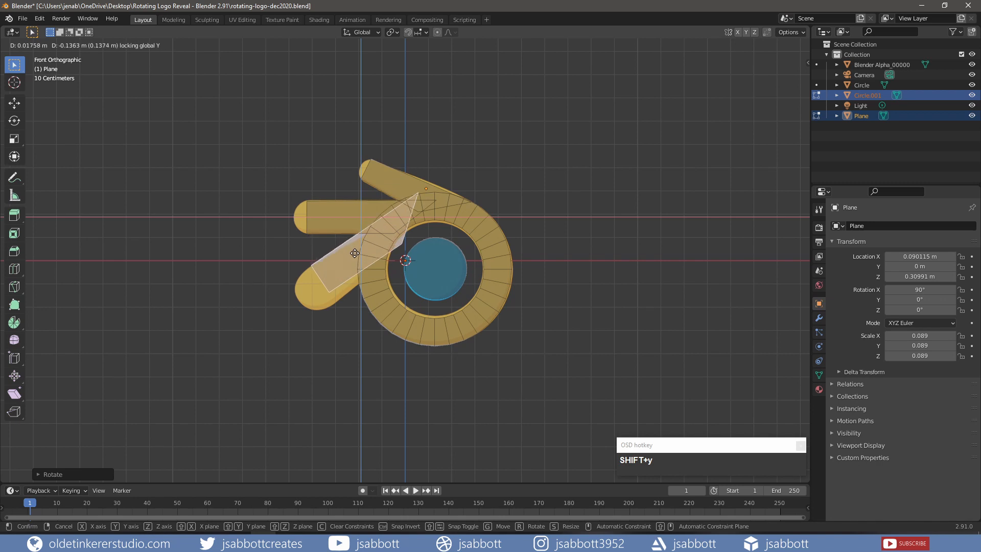
click(334, 278)
- Join Circle and Circle.001 with the arms' Plane object in Object Mode and rename the result logo
key(Tab)
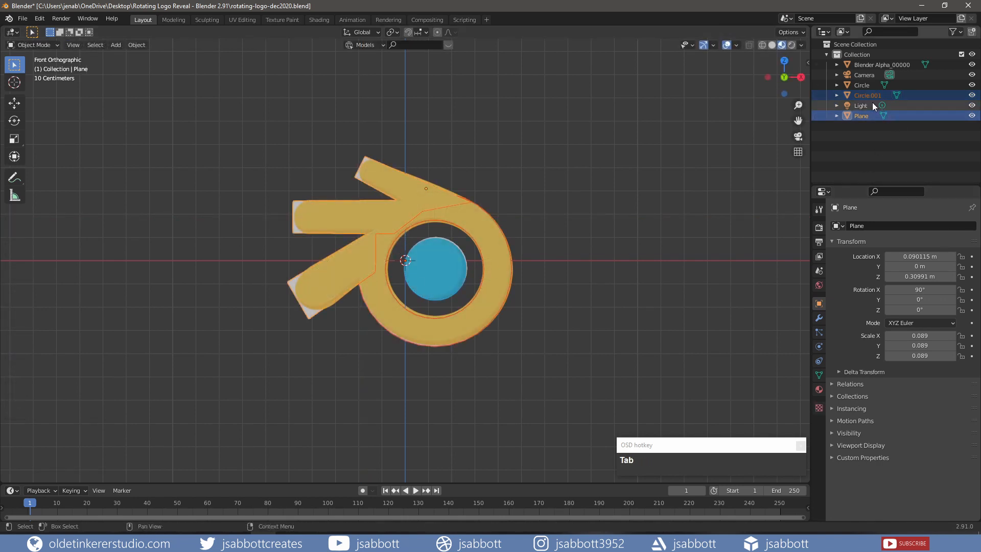
ctrl+click(862, 85)
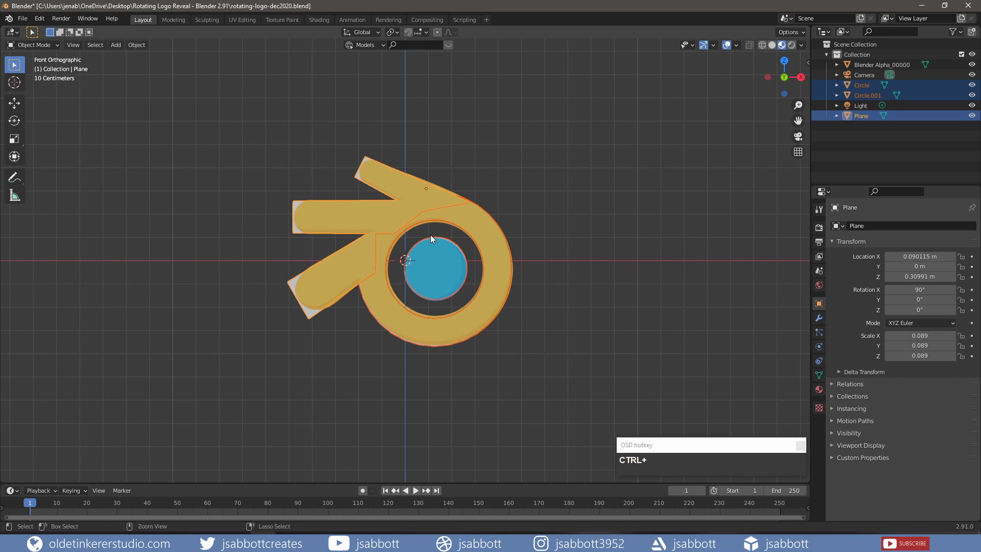
key(ctrl+j)
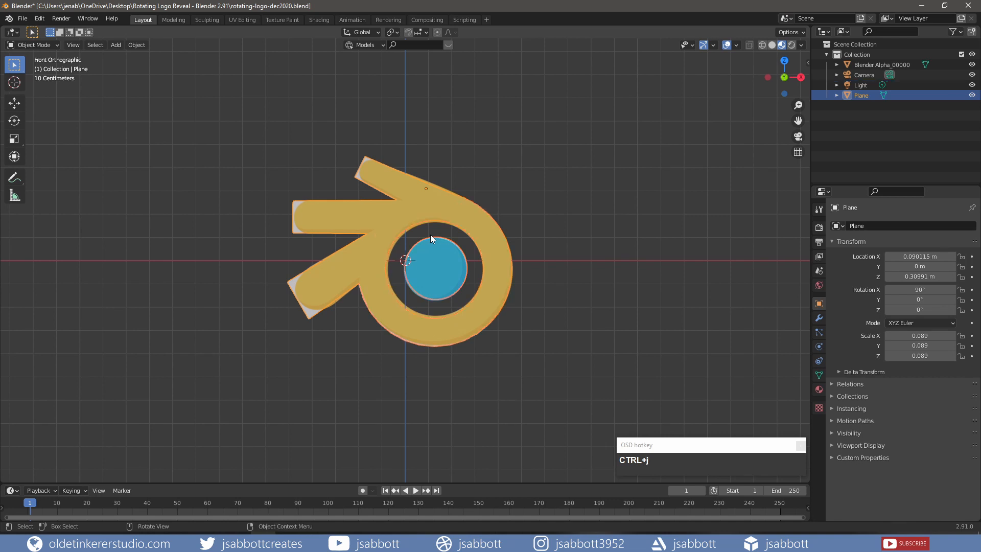
key(F2)
text(logo)
key(Return)
- Add a Subdivision Surface modifier to the logo with the viewport level set to 2
click(818, 317)
click(893, 227)
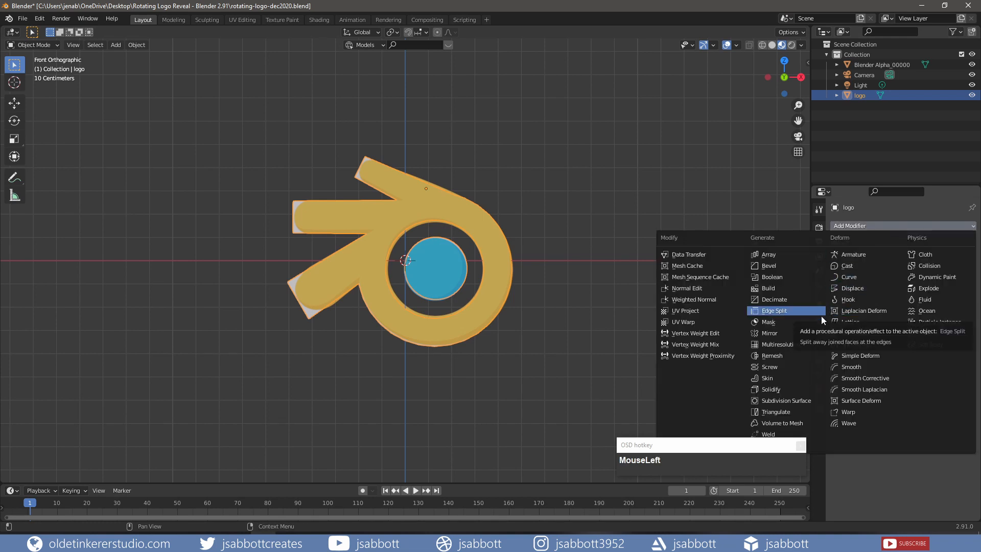
click(795, 400)
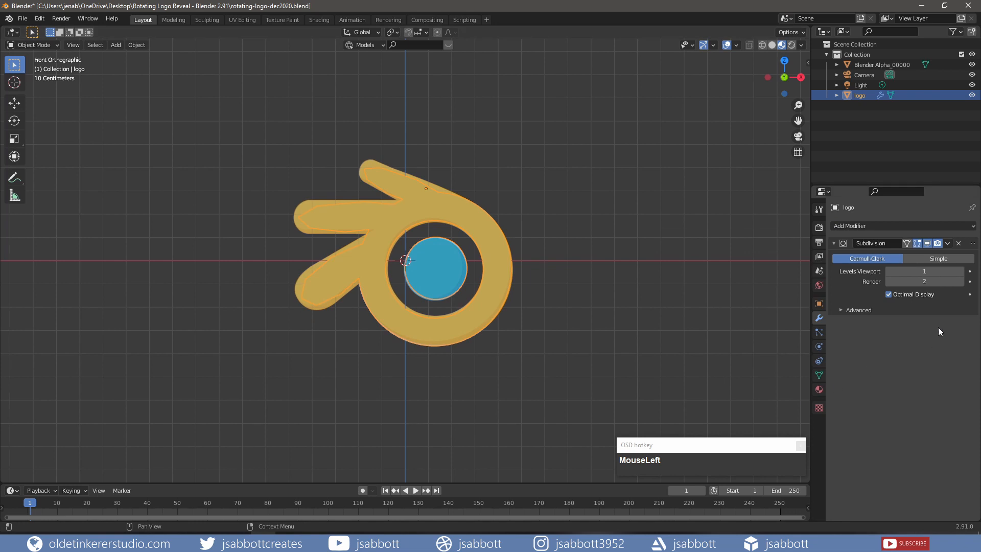
click(961, 271)
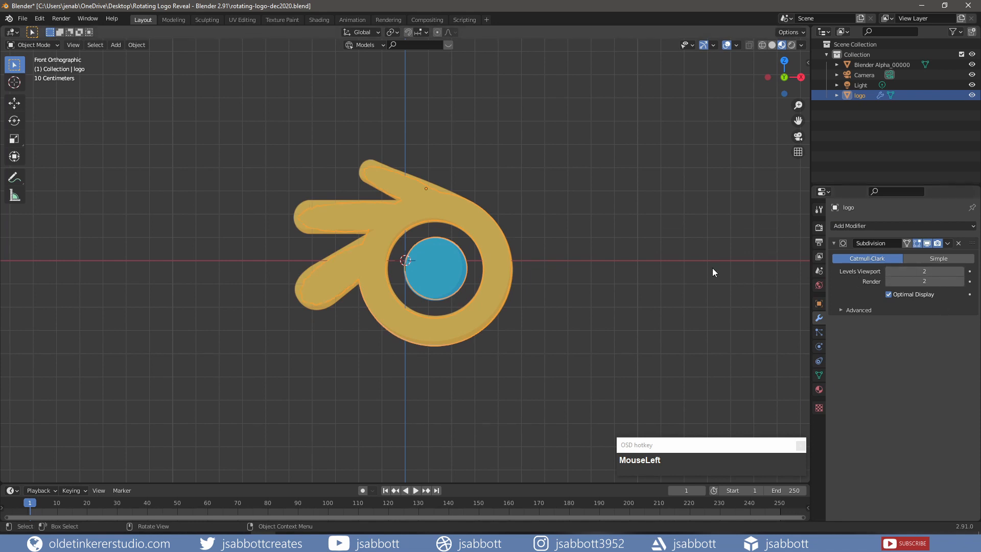
- Enable Auto Smooth for the logo mesh's normals
click(820, 375)
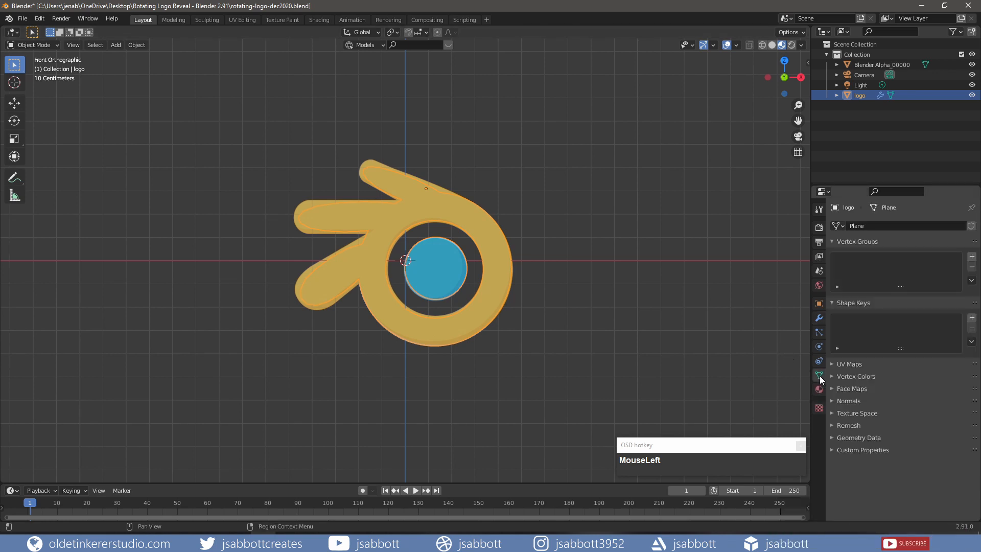
click(832, 401)
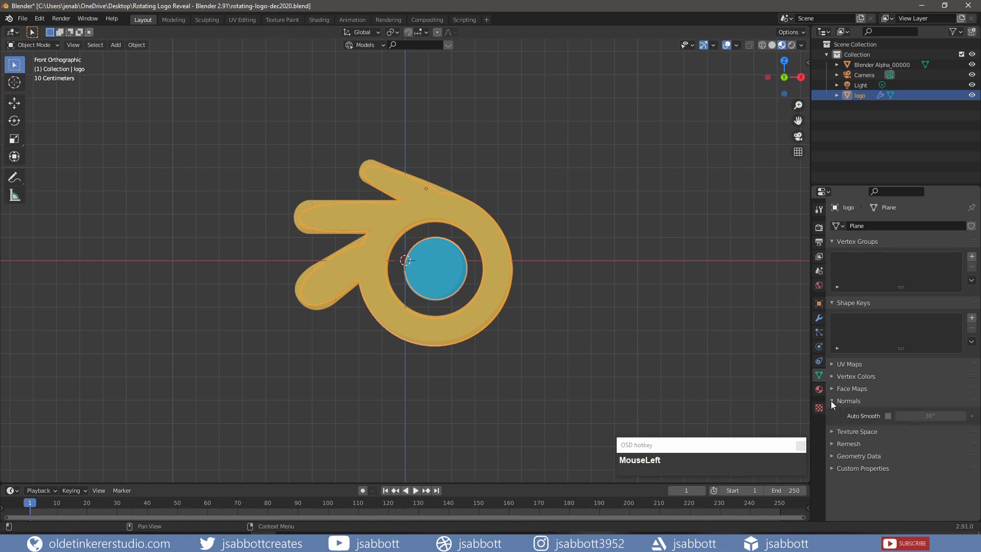
click(887, 417)
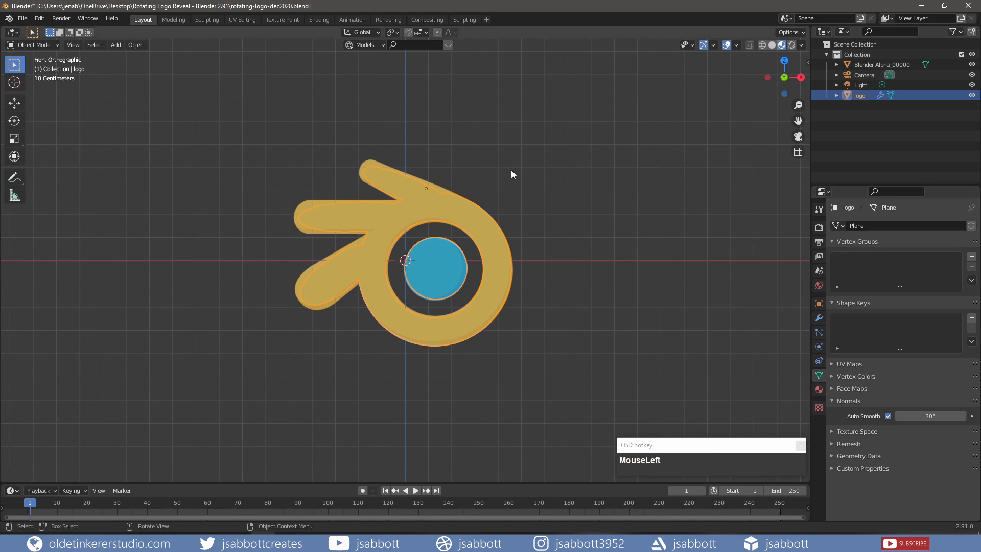
- Add a loop cut across the top arm in Edit Mode and slide it toward the arm's rounded tip
key(Tab)
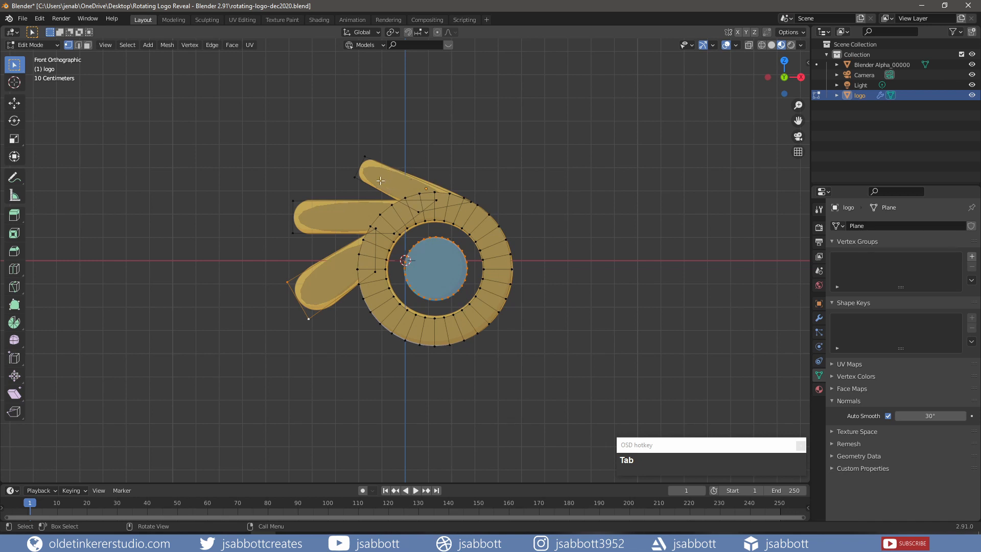
key(ctrl+r)
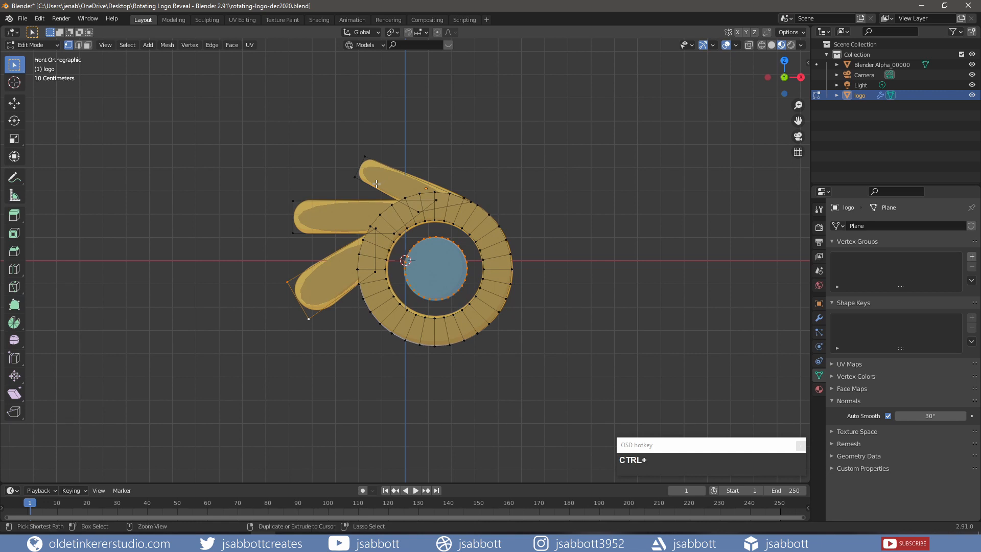
click(377, 184)
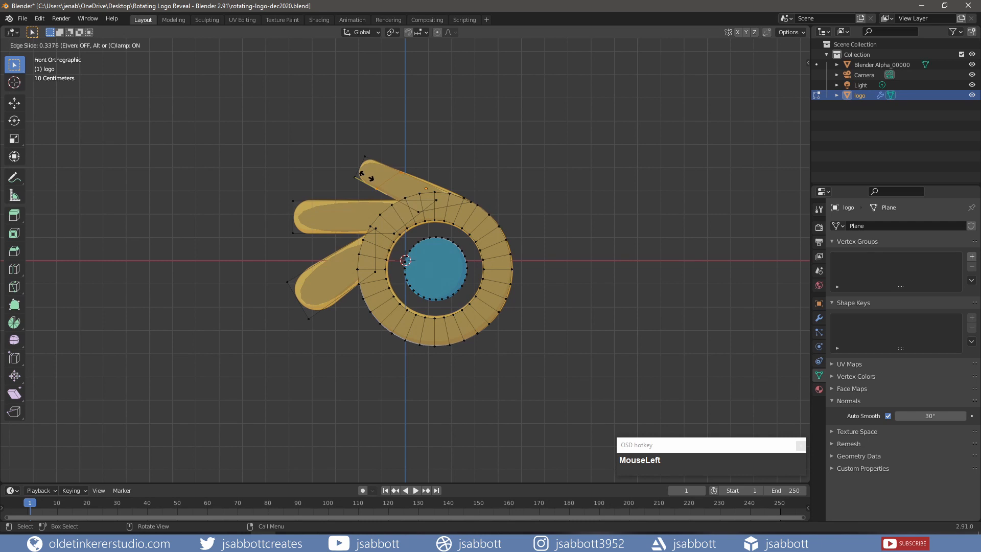
click(372, 179)
- Move the loop cut's upper vertex, locked in Y, about 0.05 m toward the top arm's tip to square the cut
key(1)
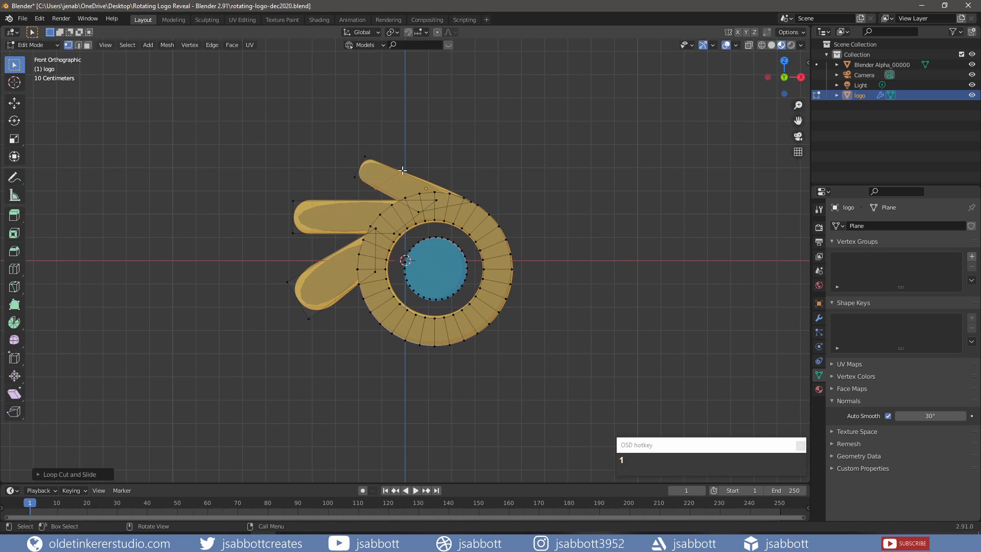
click(400, 171)
key(g)
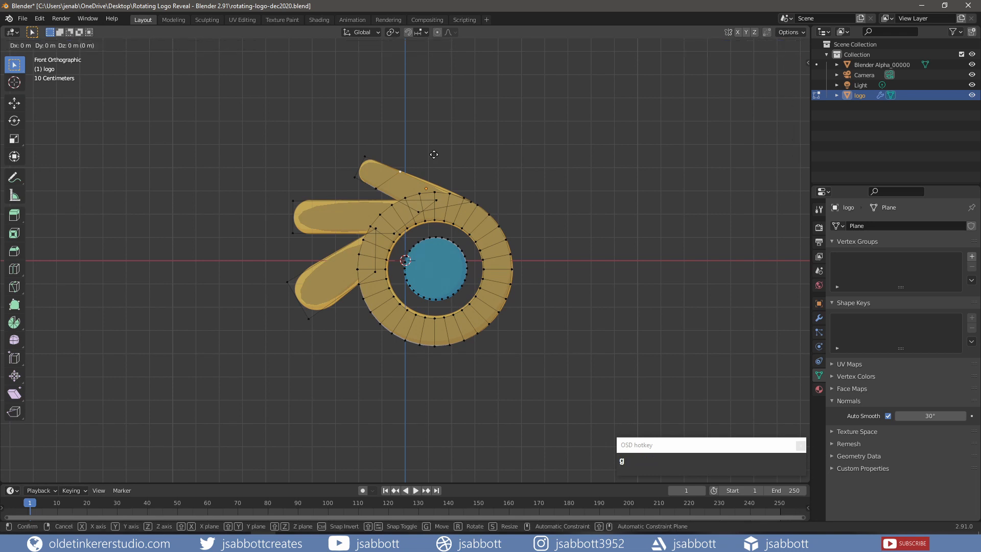
key(shift+y)
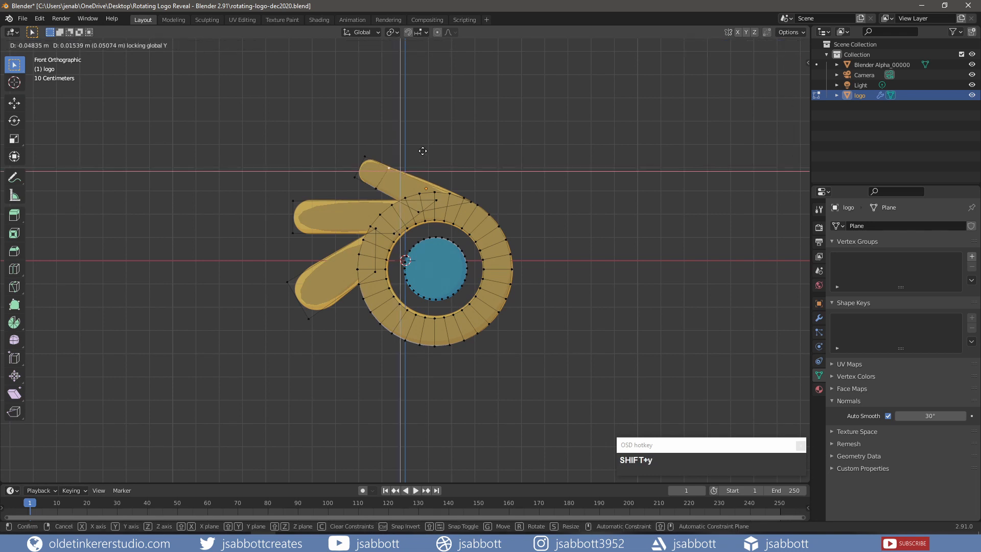
click(421, 149)
- Add a Solidify modifier with a thickness of 0.04 m to the logo and place it above the Subdivision modifier
click(819, 318)
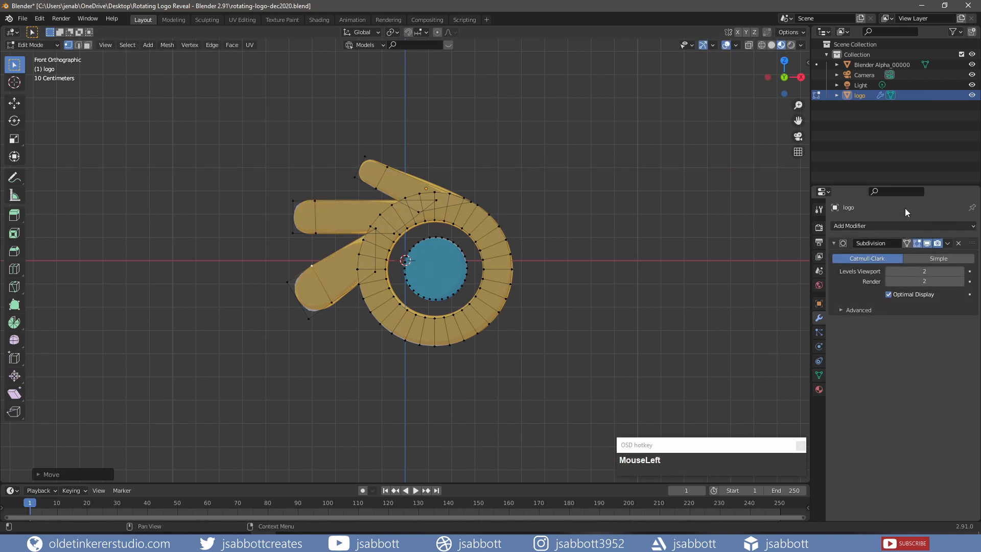
click(889, 226)
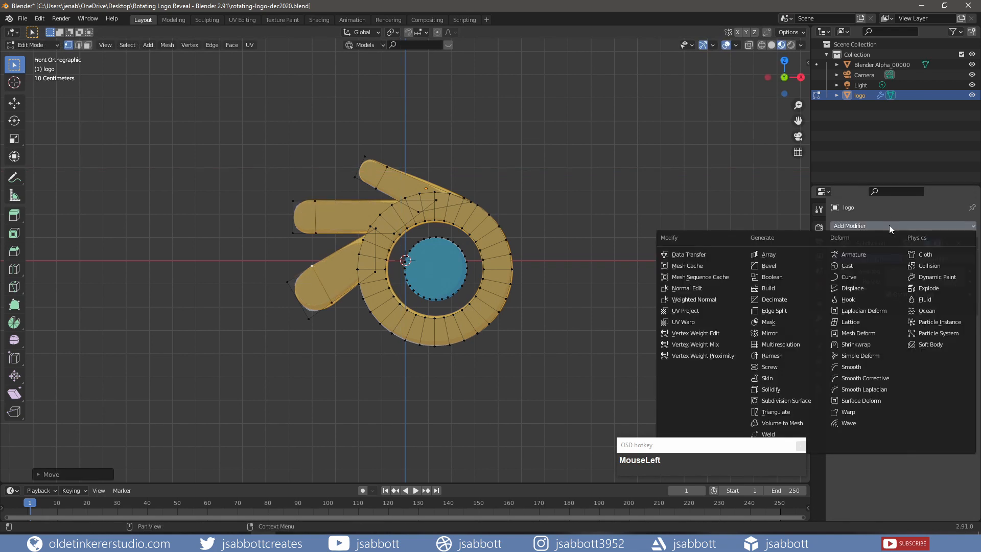
click(787, 388)
middle_drag(787, 363, 902, 368)
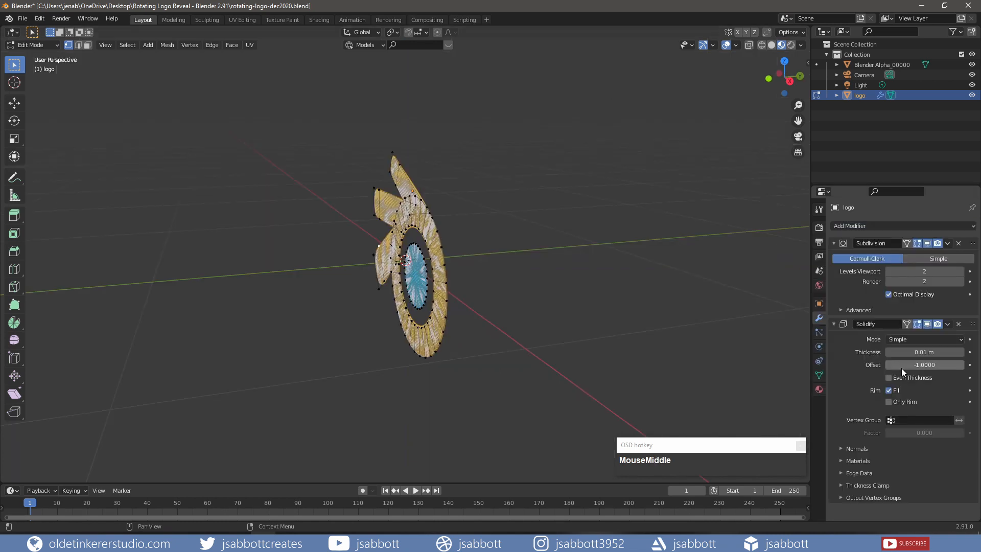
click(961, 352)
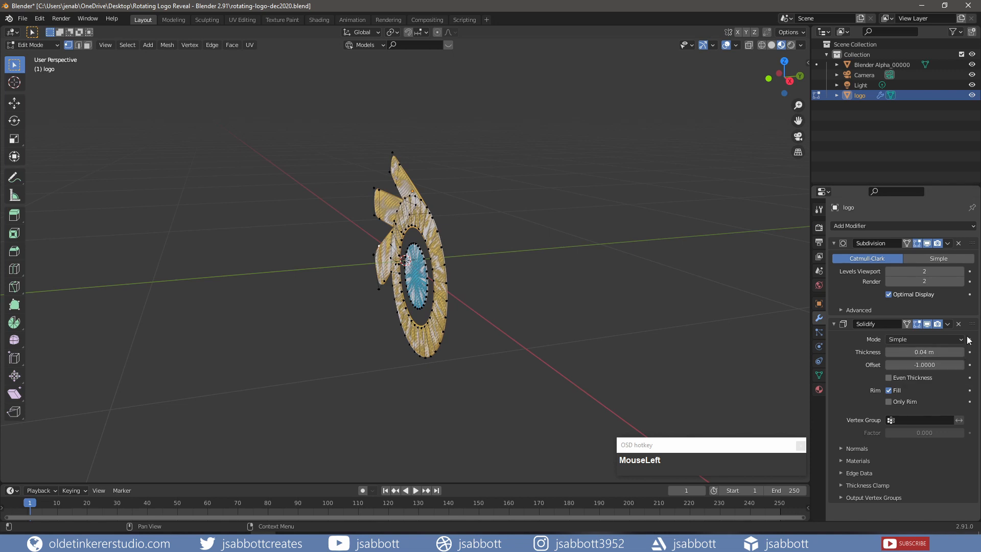
drag(972, 324, 976, 242)
- Shade the logo smooth in Object Mode and hide the Blender Alpha_00000 reference image in the viewport
key(KP_1)
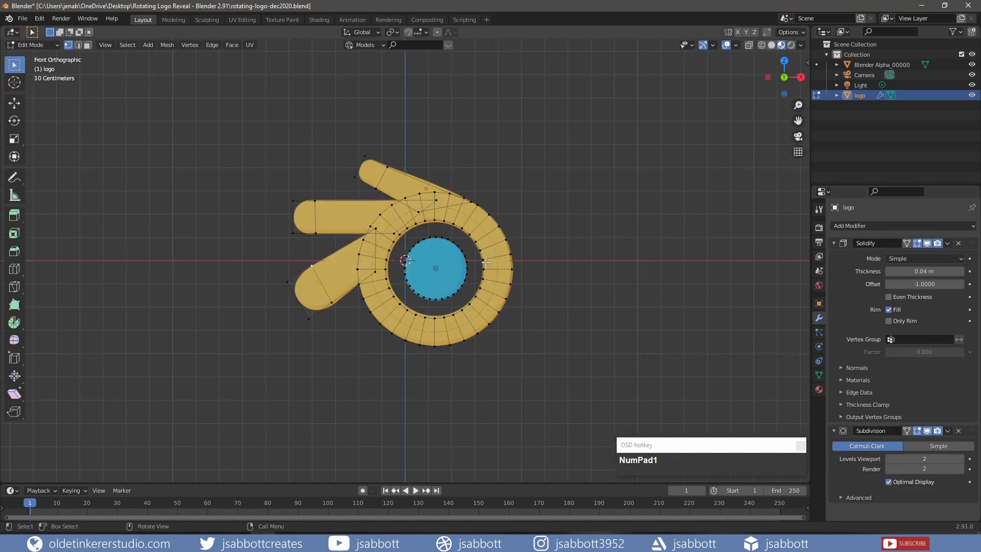
key(Tab)
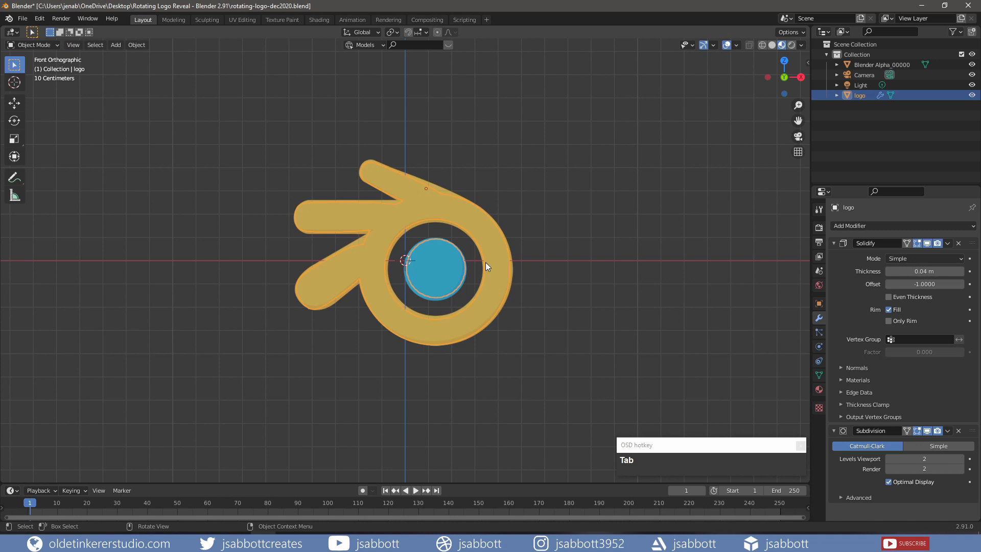
right_click(479, 234)
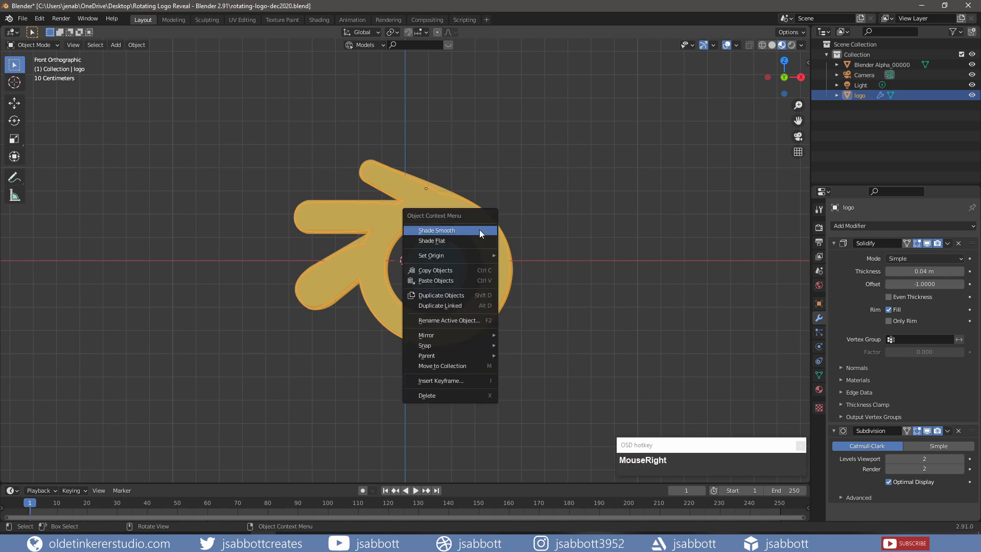
click(479, 231)
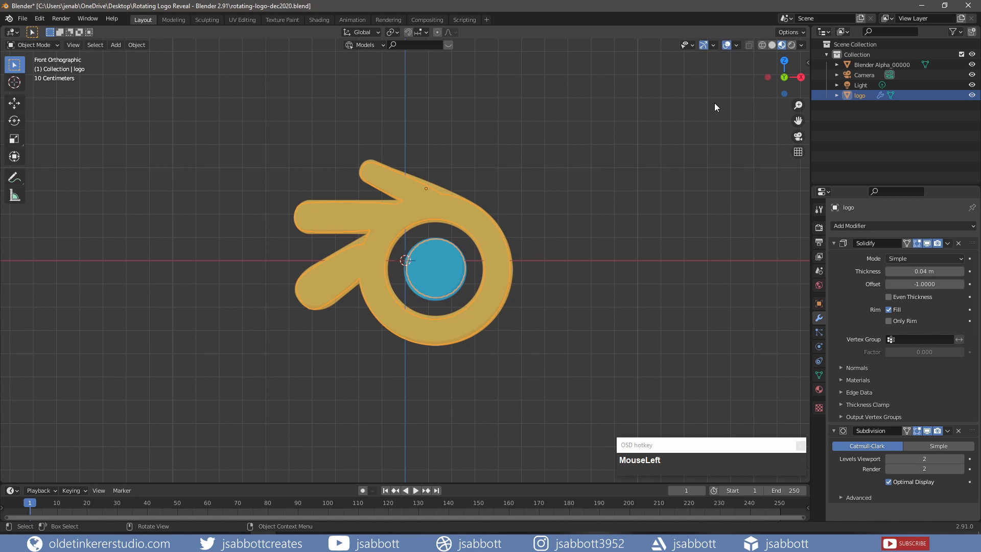
click(972, 64)
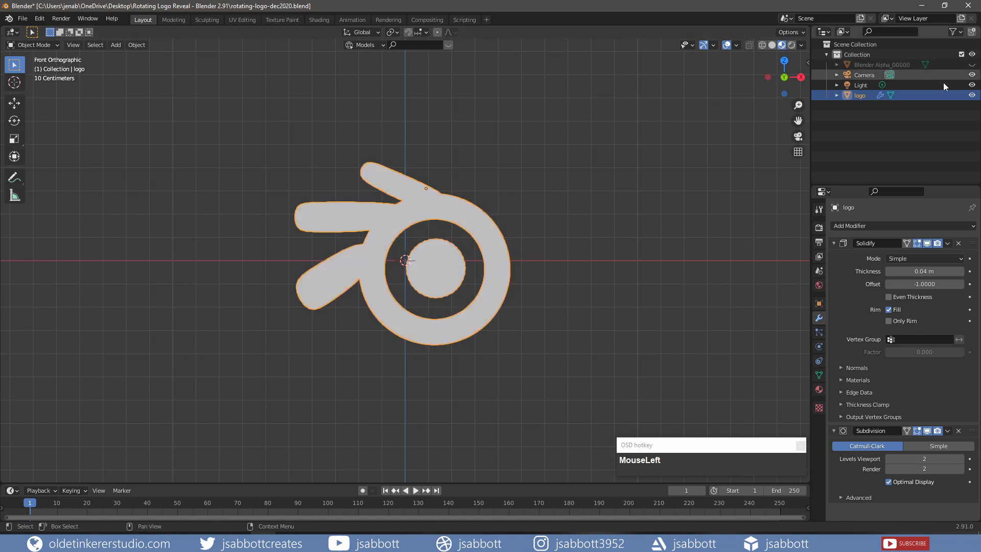
- Switch to the Shading workspace and create a new material named metal for the logo
click(318, 19)
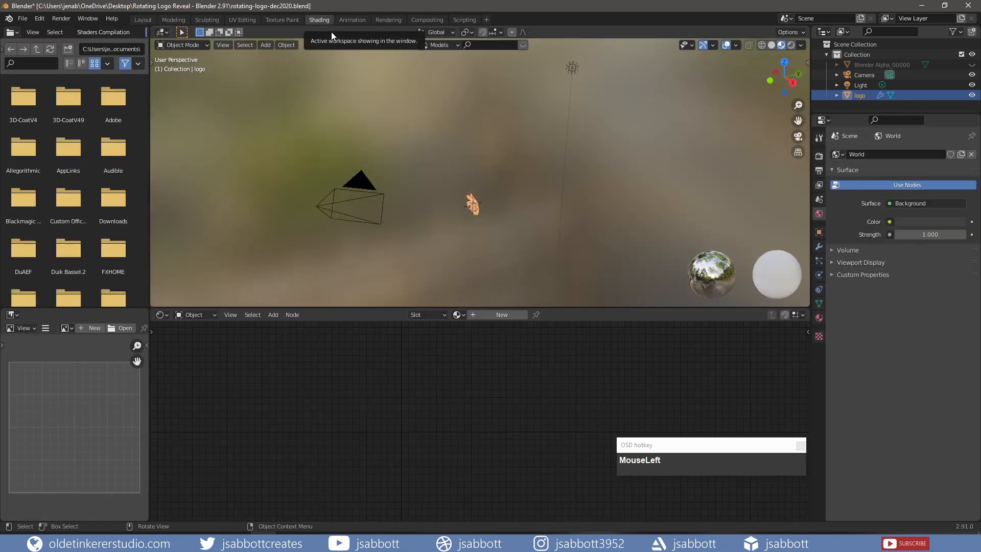
drag(694, 446, 691, 212)
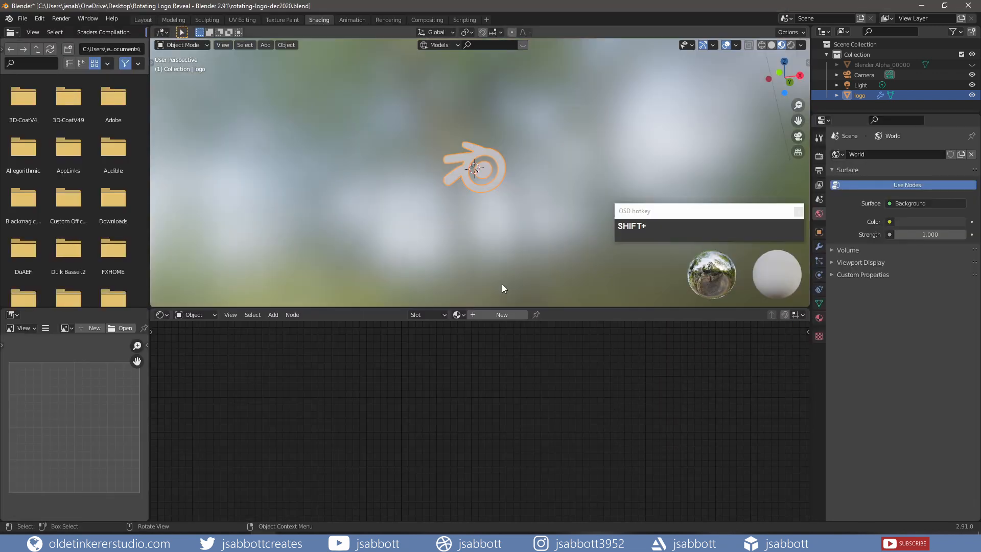
click(497, 315)
click(493, 314)
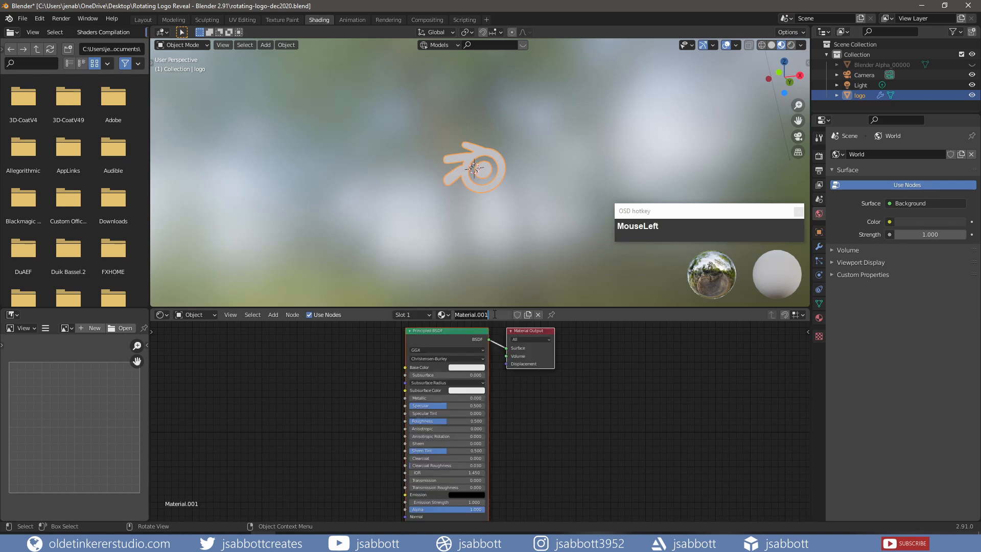
text(metal)
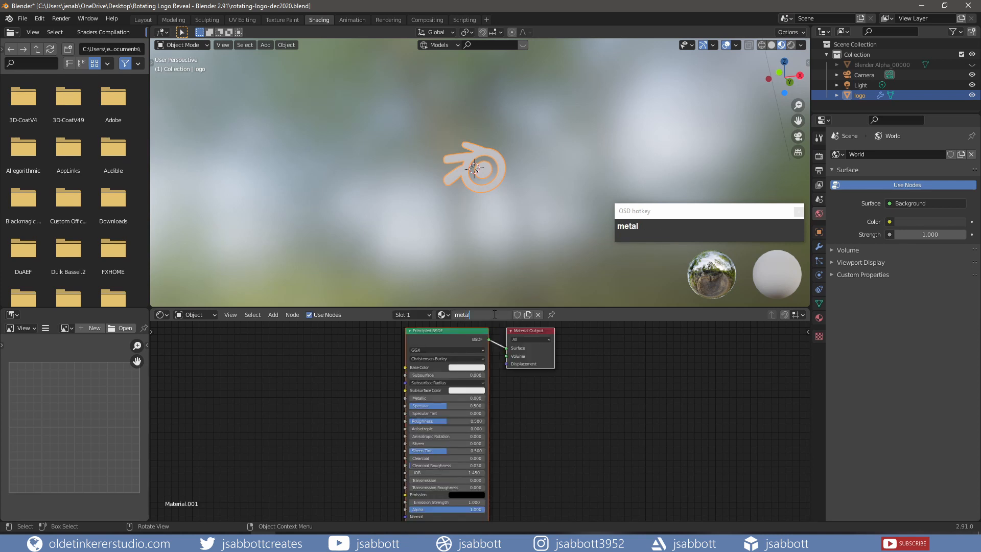
key(Return)
- Set the Metallic value of the metal material's Principled BSDF to 0.8
click(443, 398)
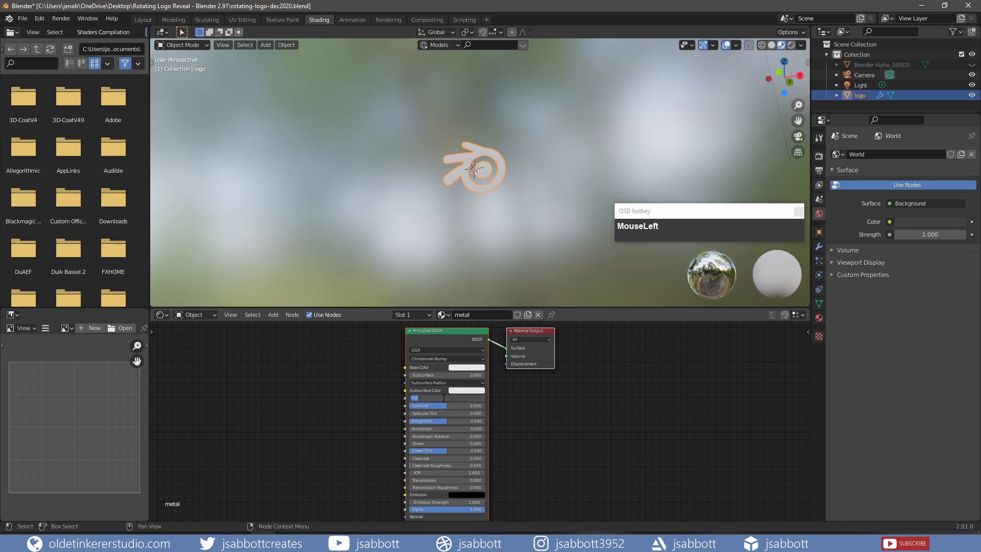
text(.8)
key(Return)
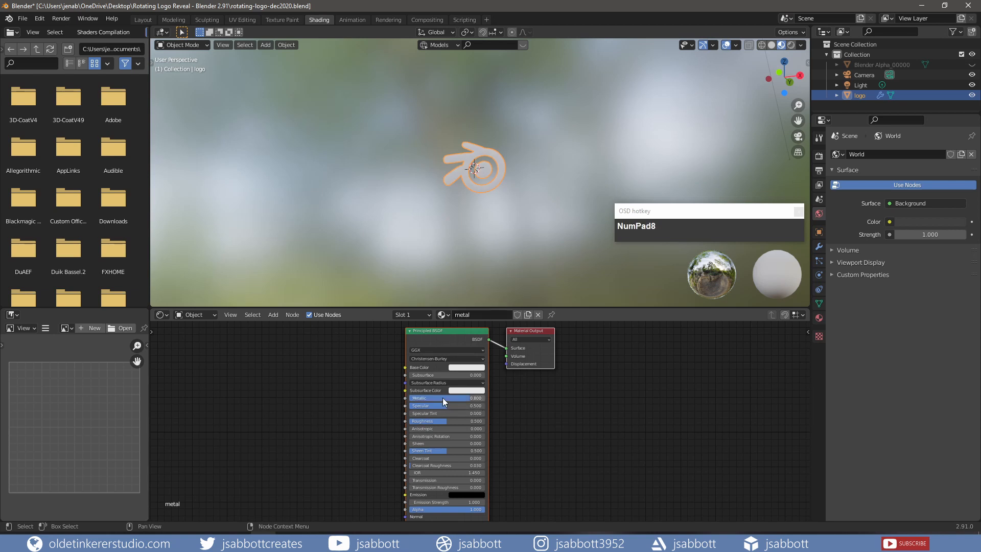
- Set the metal material's Roughness to 0.2 and its Base Color to hex CA7B16
click(460, 421)
text(.2)
key(Return)
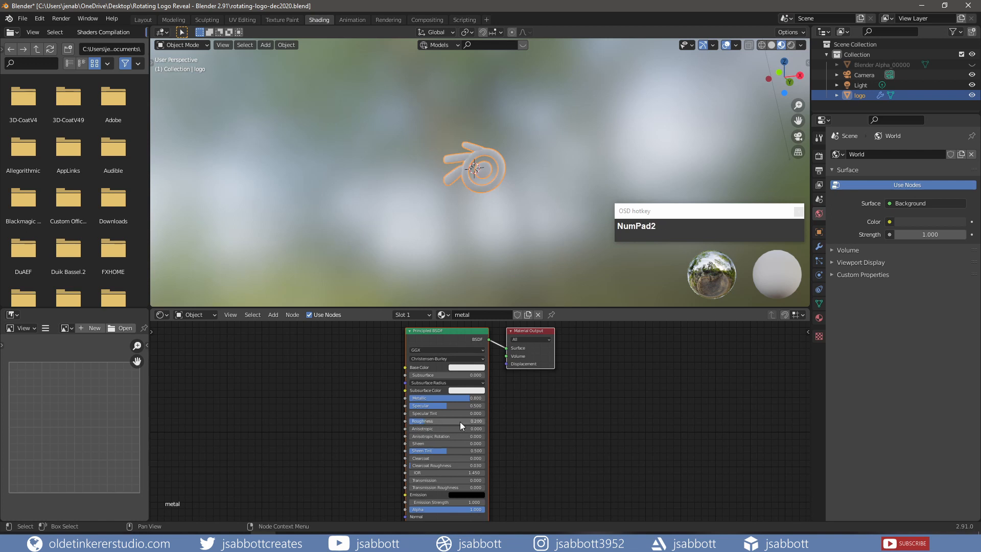
click(467, 367)
click(498, 326)
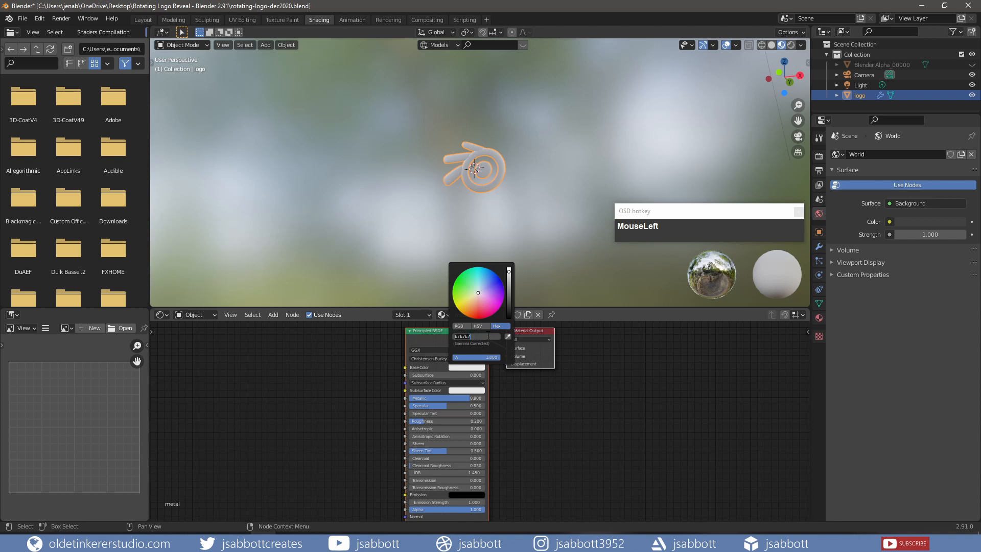
text(ca7b16)
key(Return)
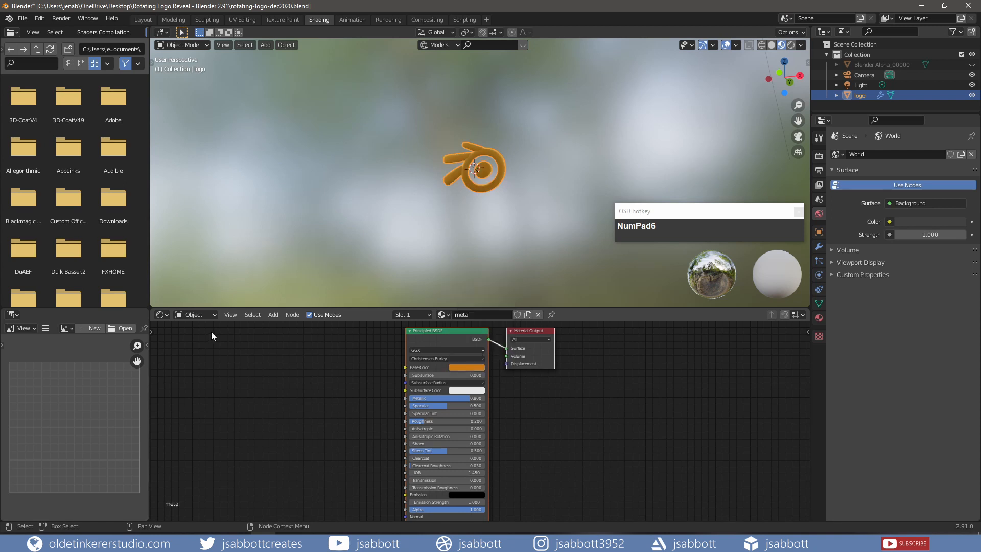
- Switch the shader editor to the World nodes and add an Environment Texture node before the Background node
click(214, 315)
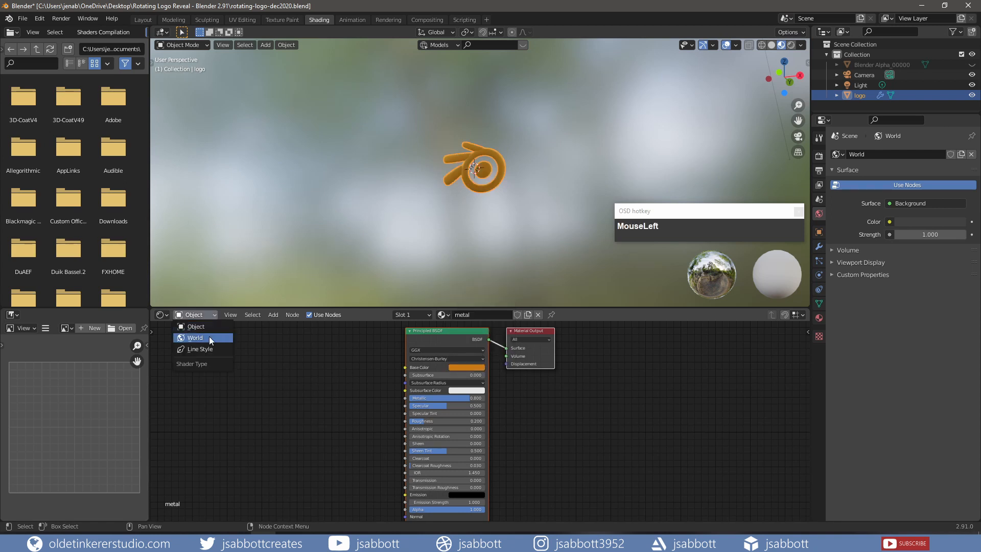
click(209, 338)
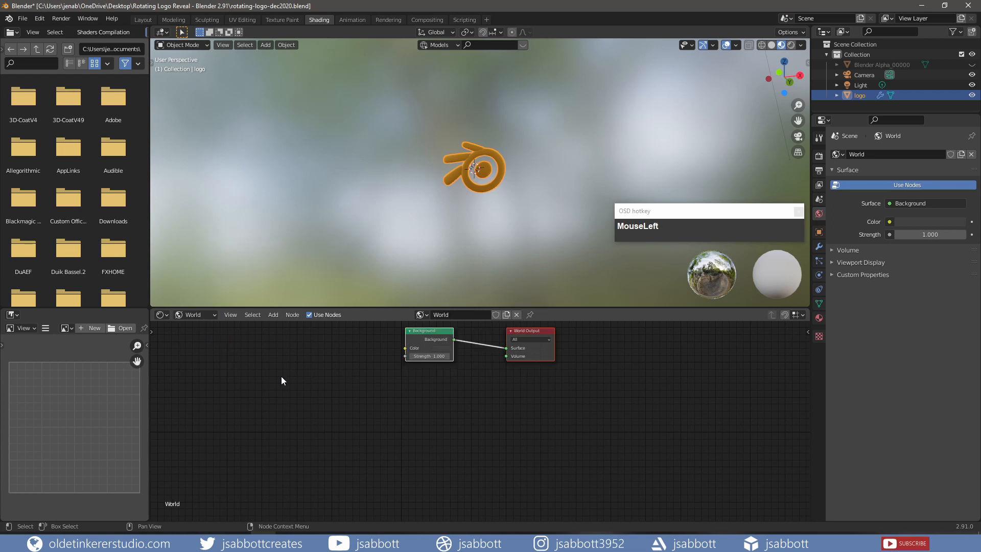
key(shift+a)
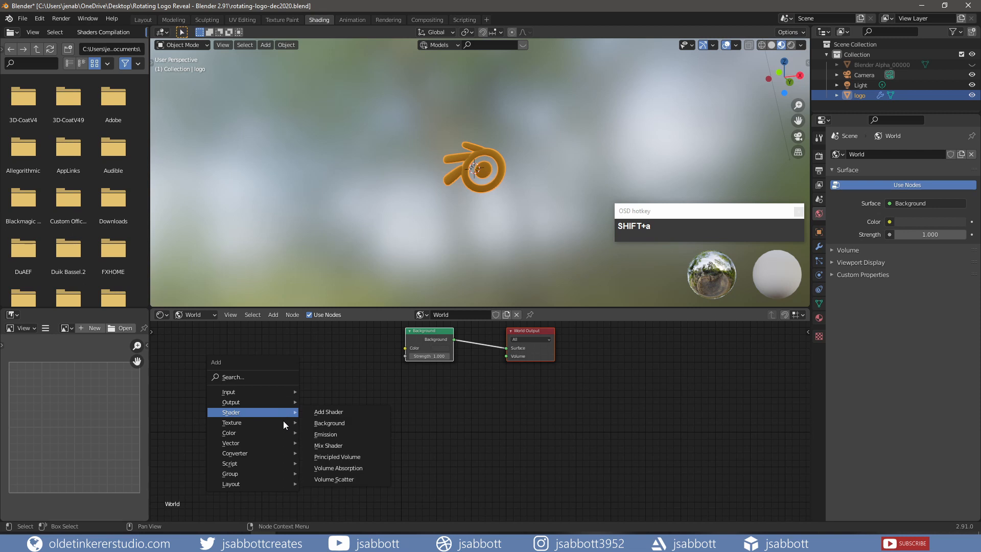
mouse_move(262, 423)
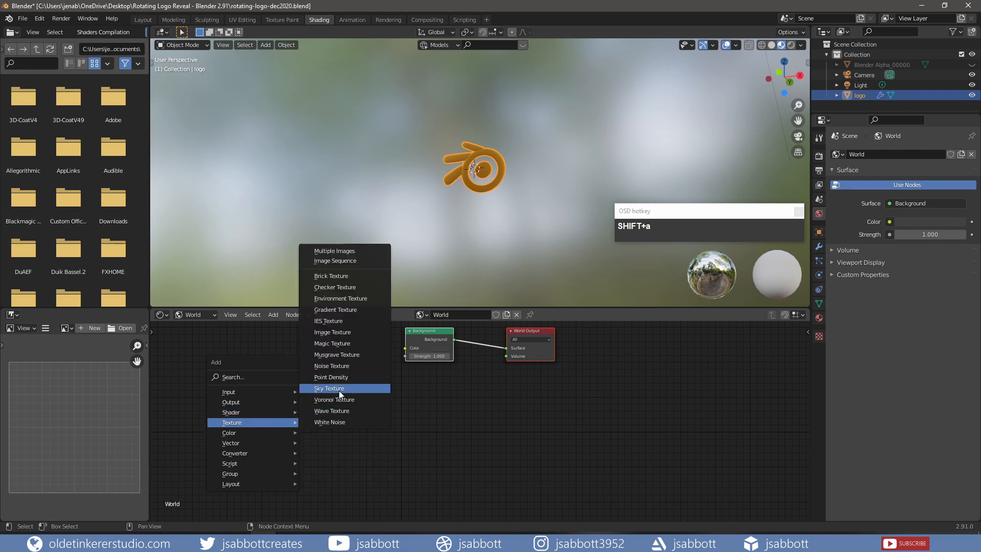
click(340, 298)
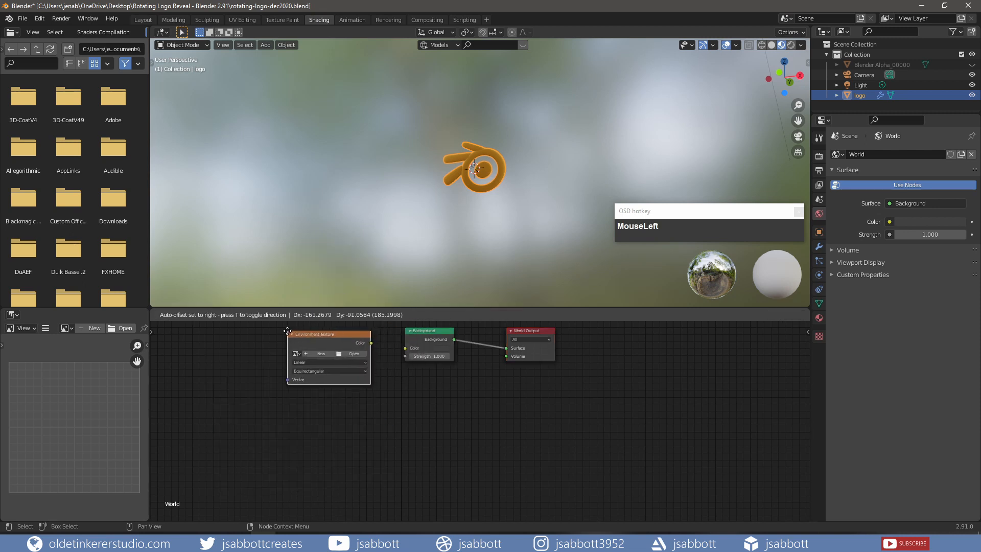
click(287, 331)
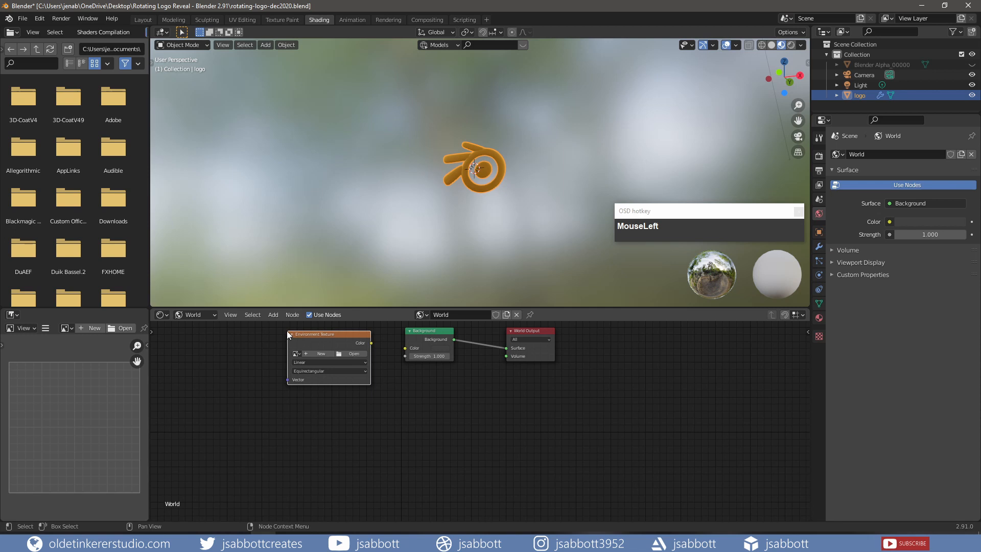
- Load photo_studio_01_2k(1).hdr in the Environment Texture and feed it into the Background node's Color at a Strength of 1.5
click(352, 354)
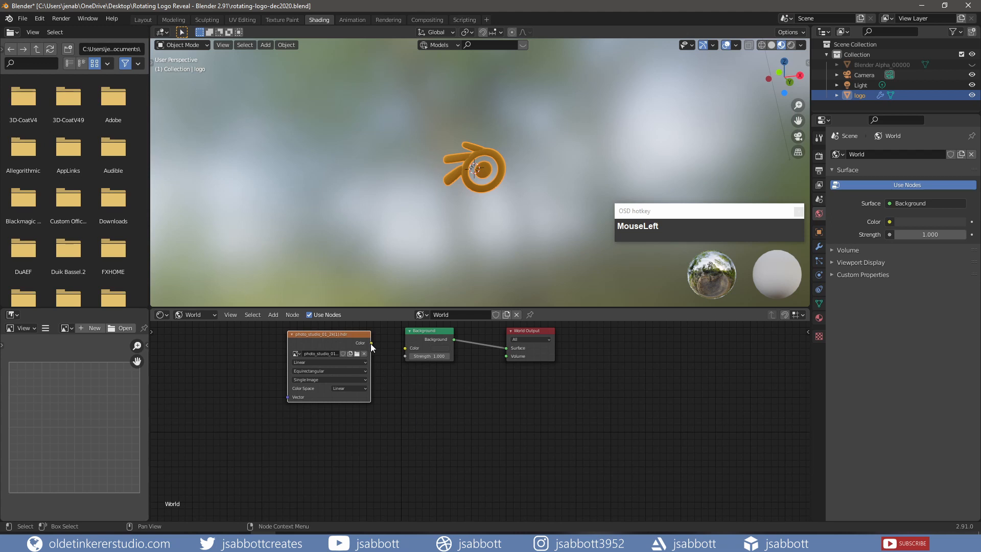
drag(371, 347, 404, 349)
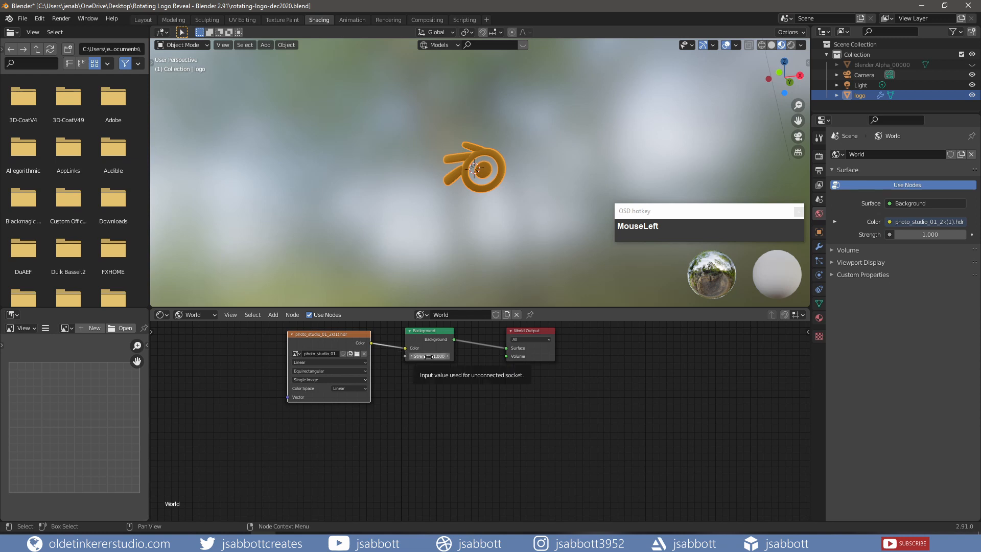
click(428, 356)
text(1.5)
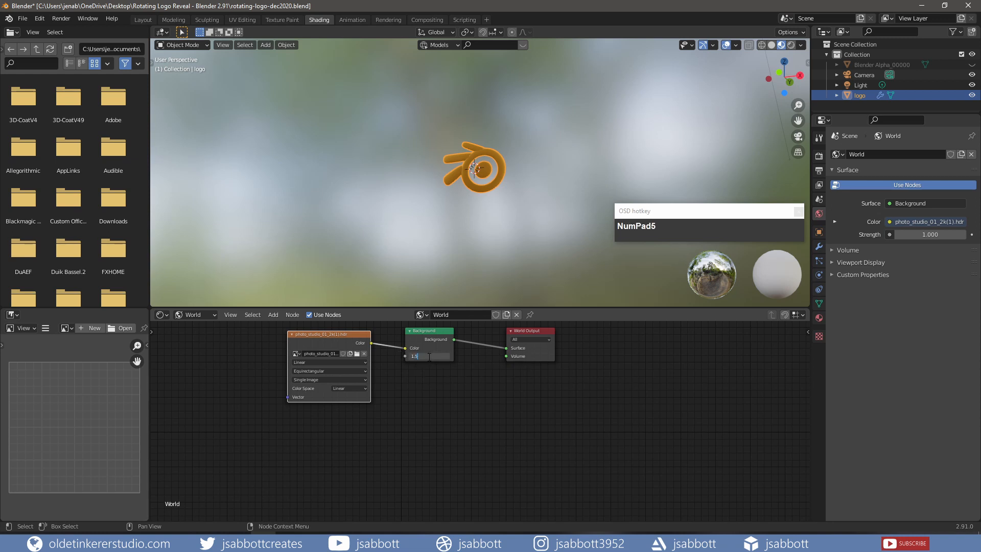
key(Return)
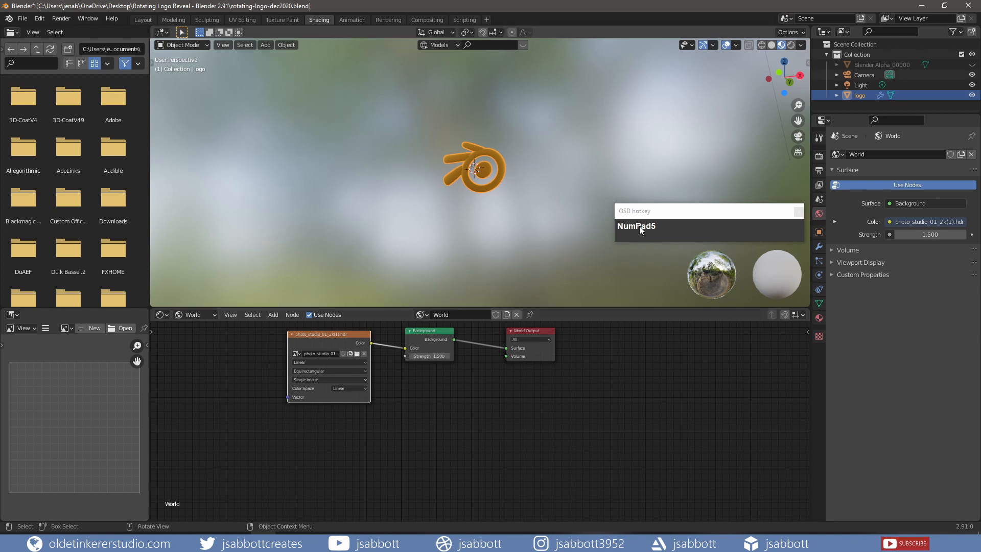
- Change the material preview lighting of the viewport to the last of the available HDRI environments
click(802, 46)
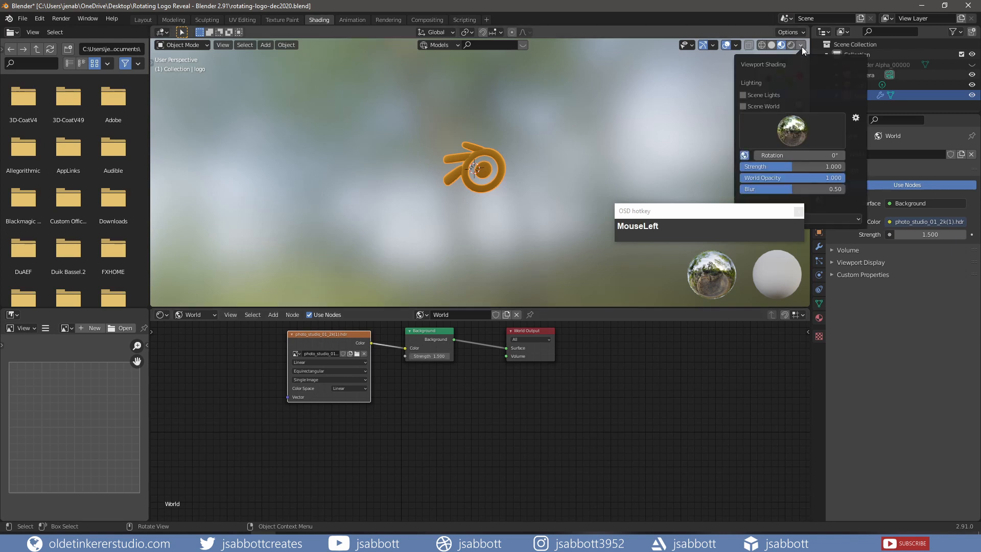
click(797, 135)
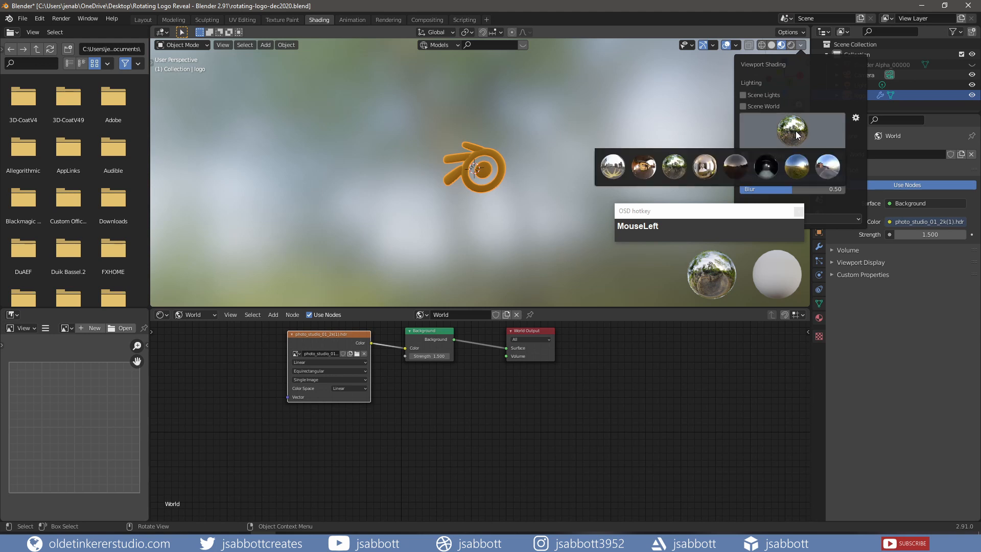
click(828, 168)
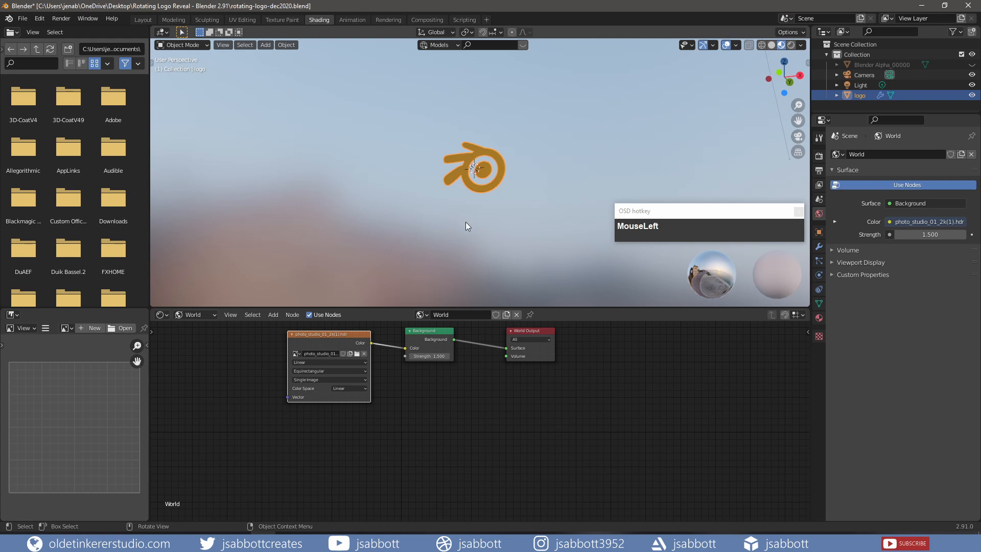
- Add a mesh circle around the logo in front view and rotate it 90 degrees about the X axis
key(KP_1)
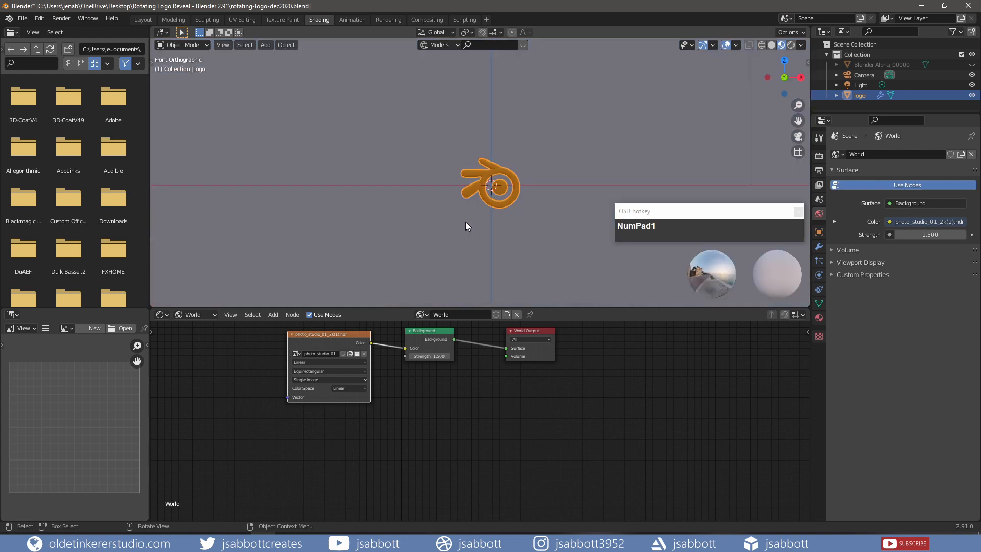
key(shift+a)
mouse_move(533, 244)
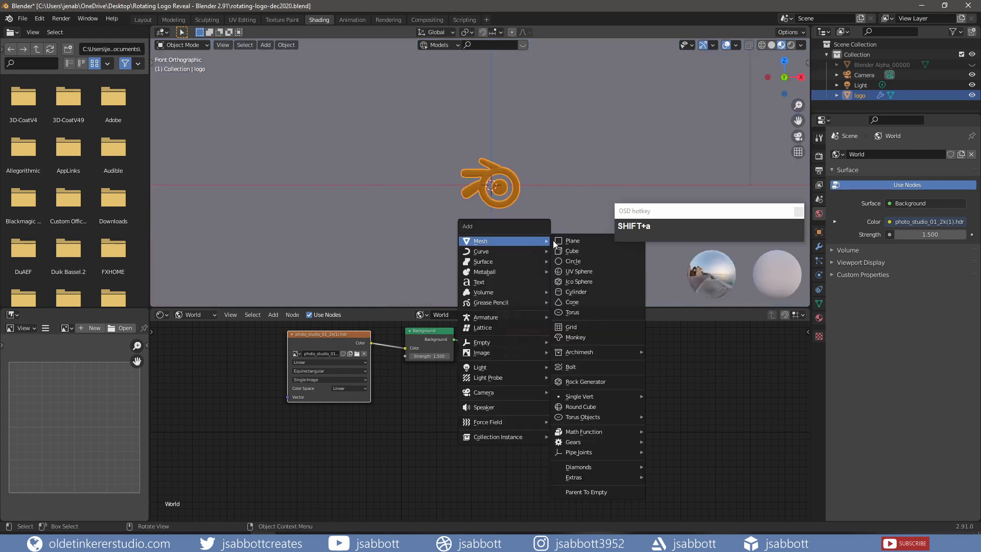
click(576, 262)
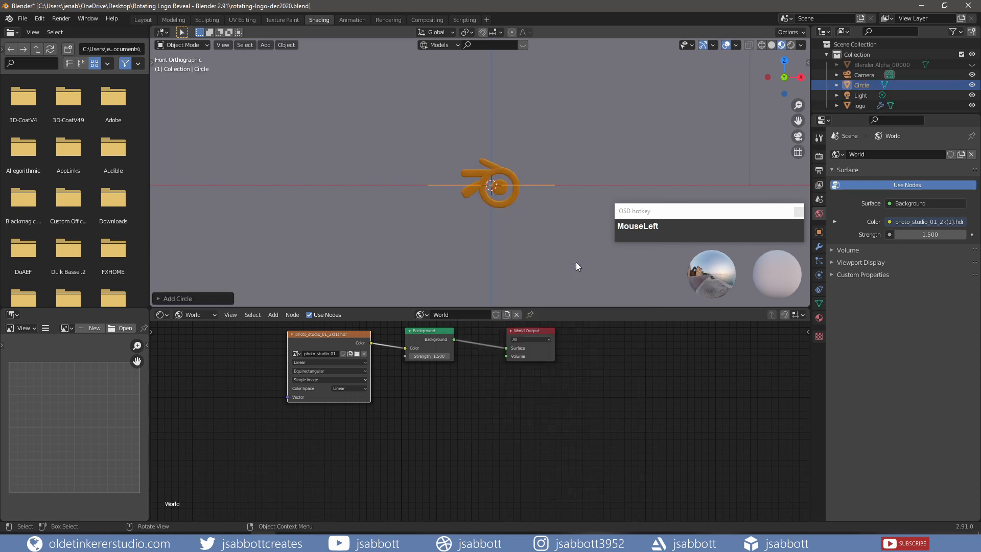
key(r)
key(x)
key(KP_9)
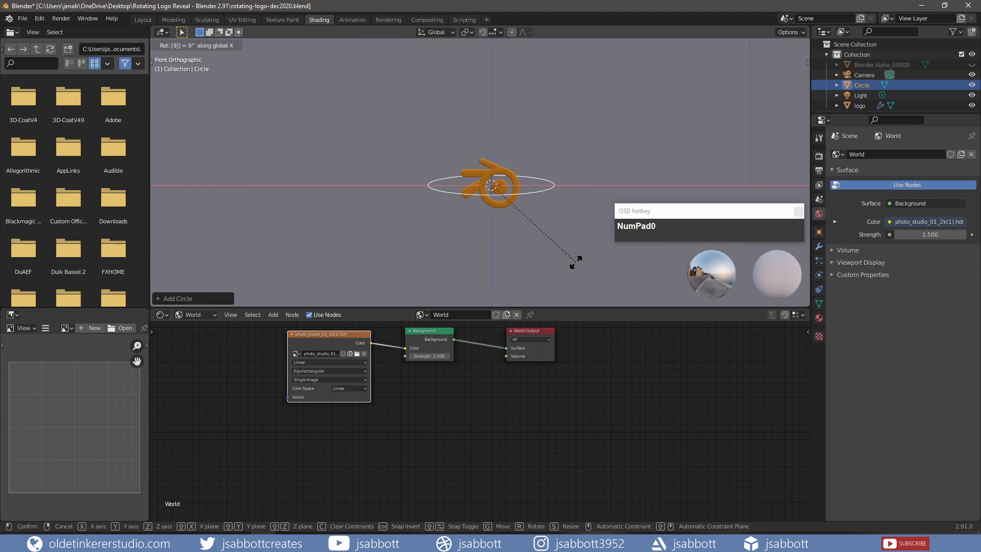
key(KP_0)
click(576, 264)
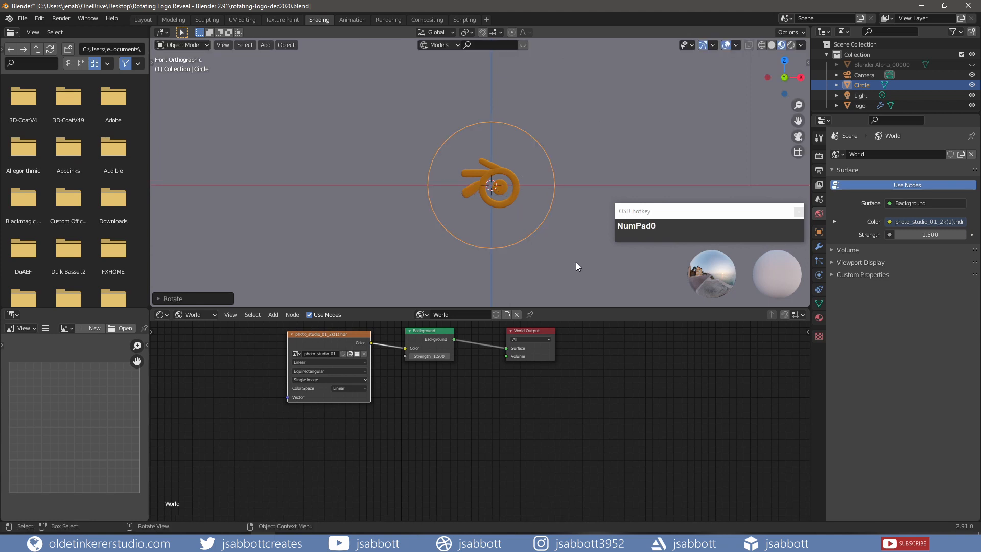
- Turn the circle into a flat ring by filling it, insetting the face about 0.06 m and deleting the inner face
key(Tab)
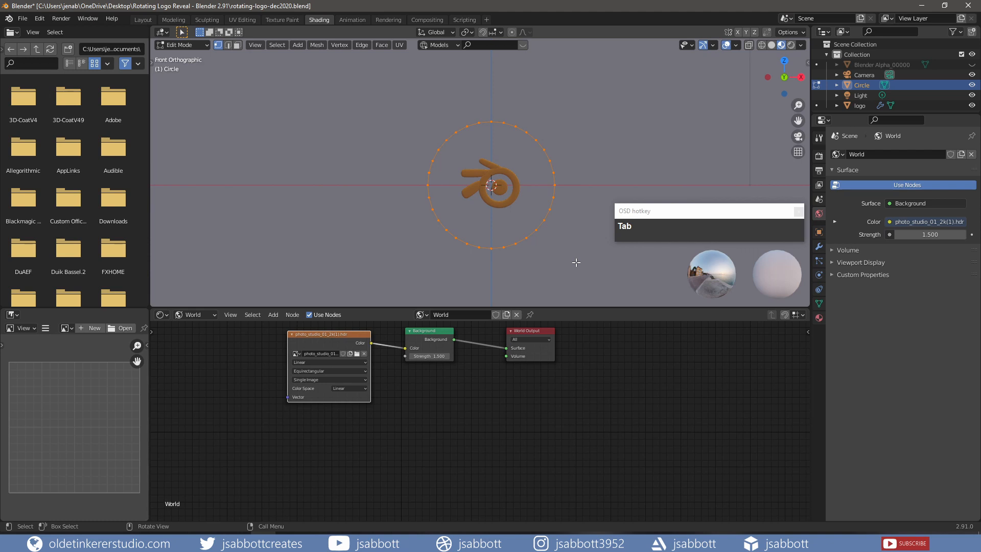
key(f)
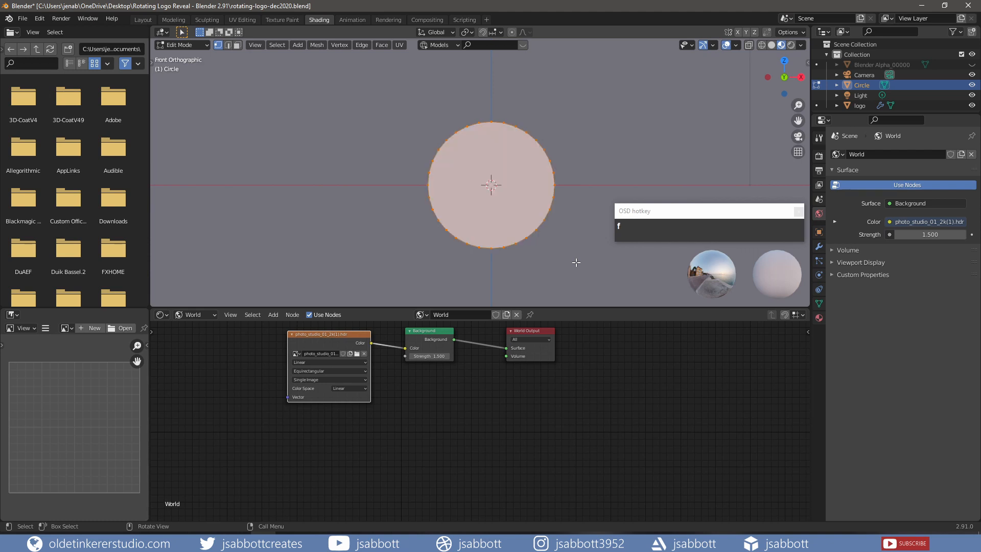
key(3)
key(i)
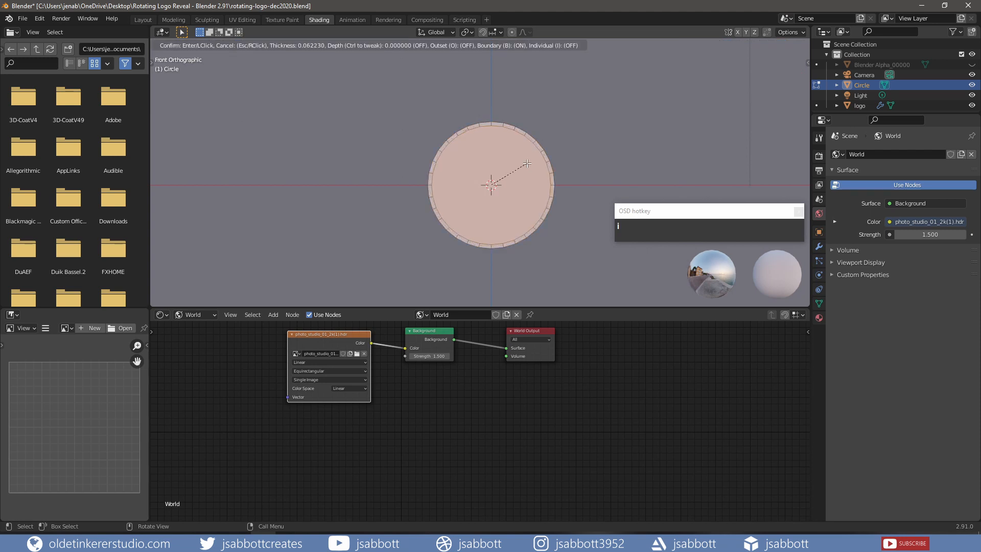
click(527, 163)
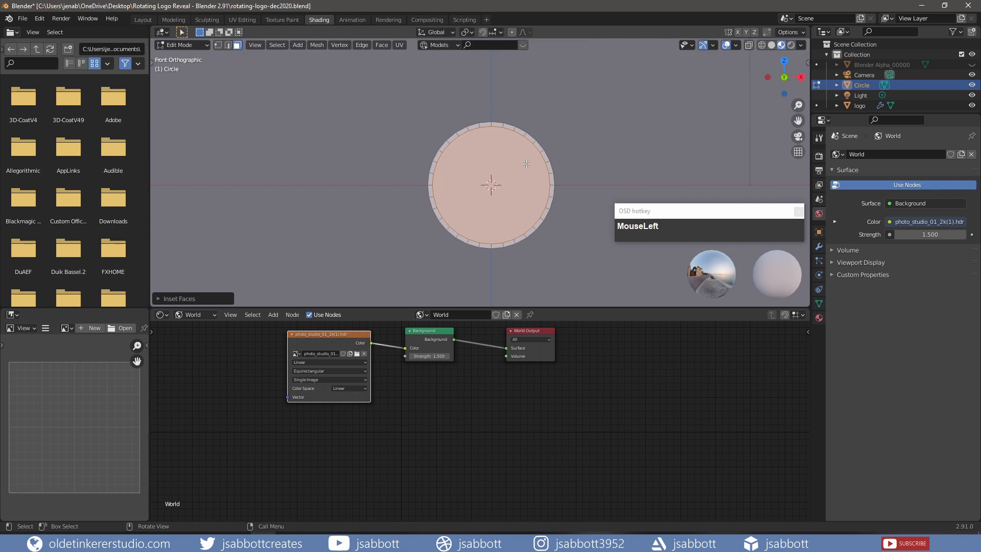
key(x)
click(527, 164)
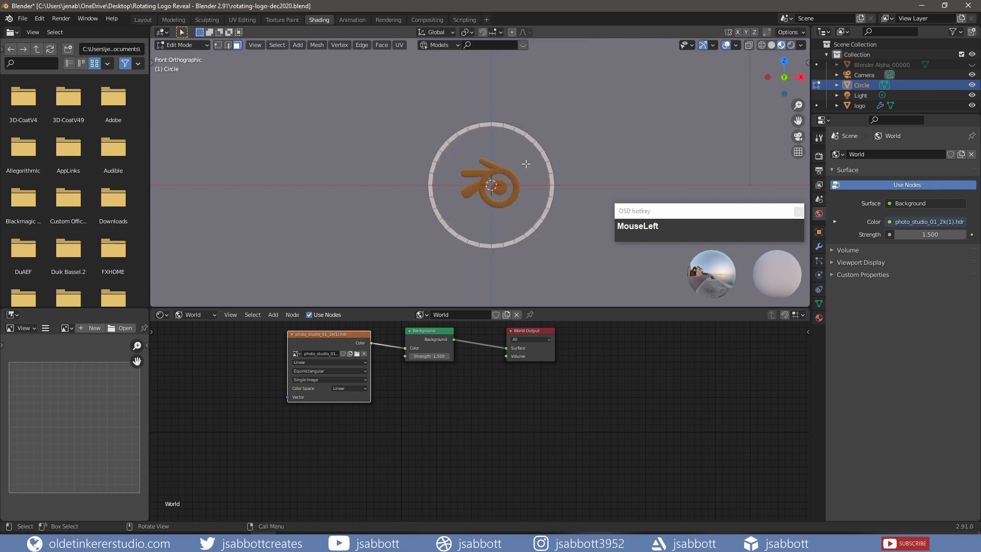
key(Tab)
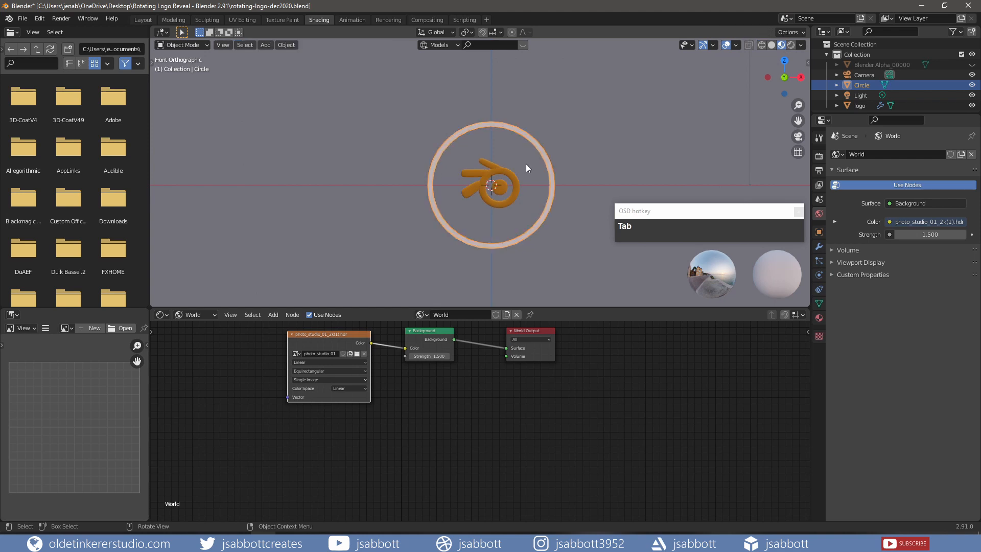
- Apply the ring's rotation and save the file
key(ctrl+a)
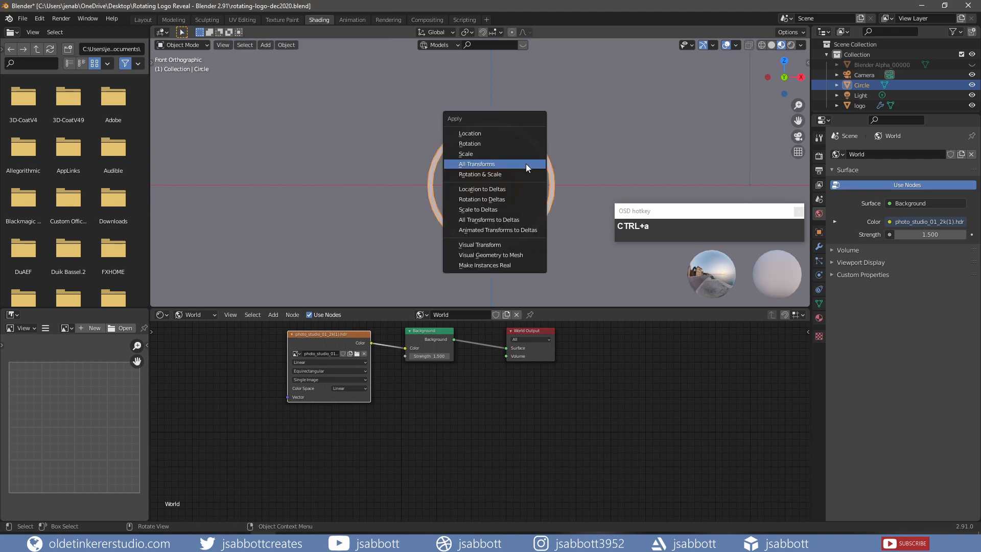
click(521, 143)
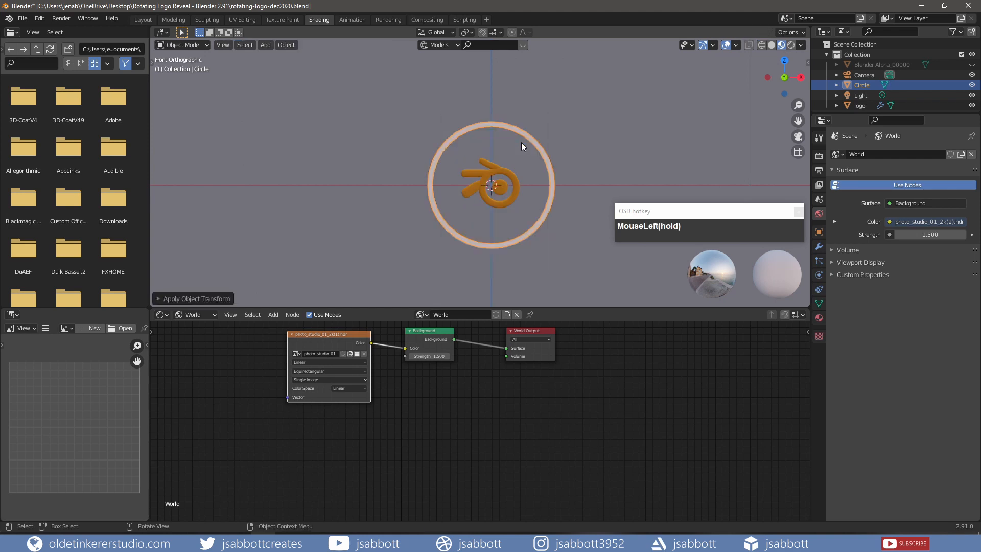
key(ctrl+s)
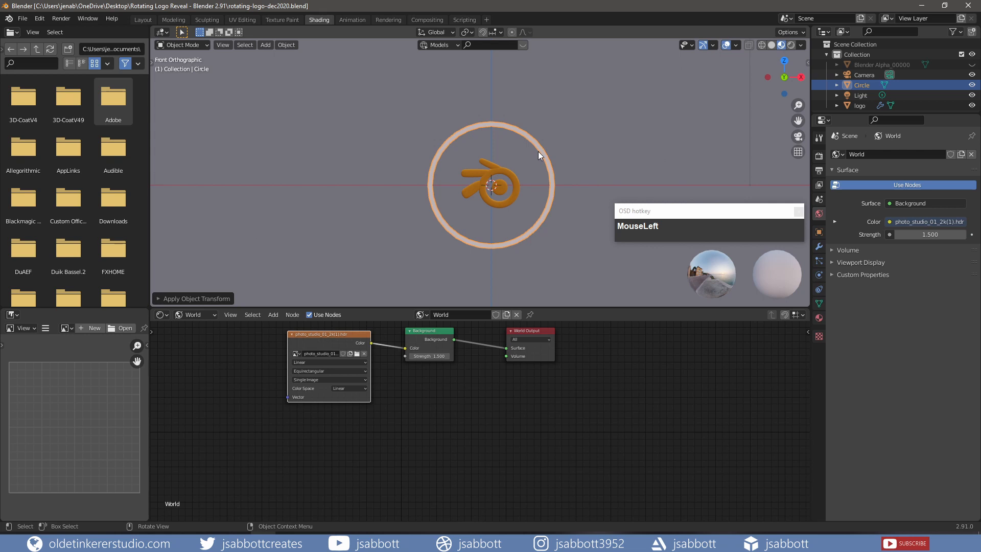
- Link the logo's modifiers and materials to the ring, with the logo as the active object
shift+click(512, 178)
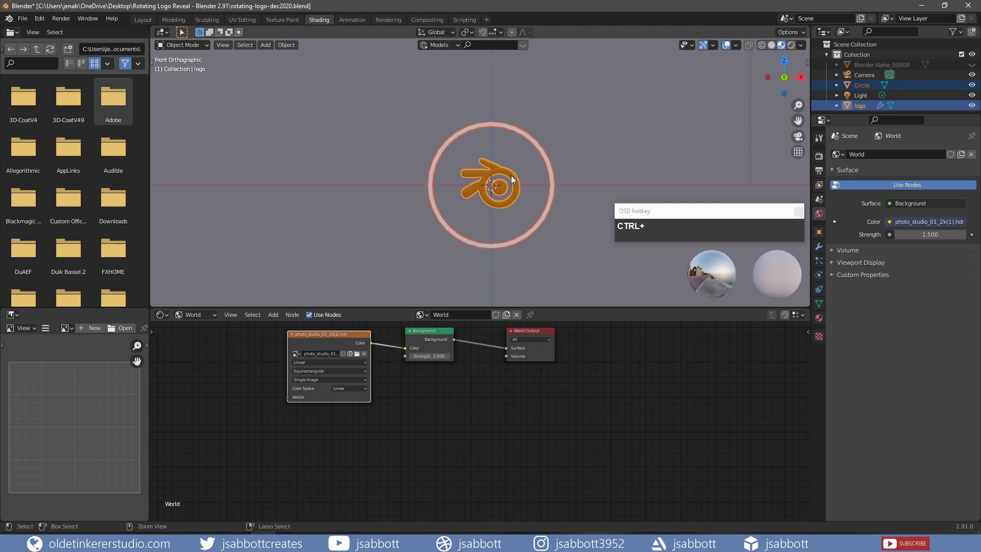
key(ctrl+l)
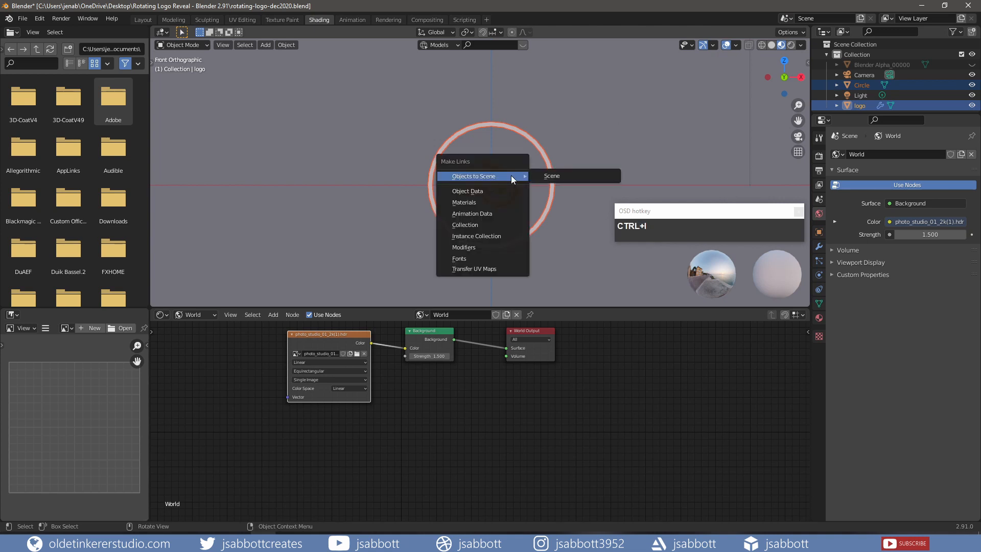
click(477, 248)
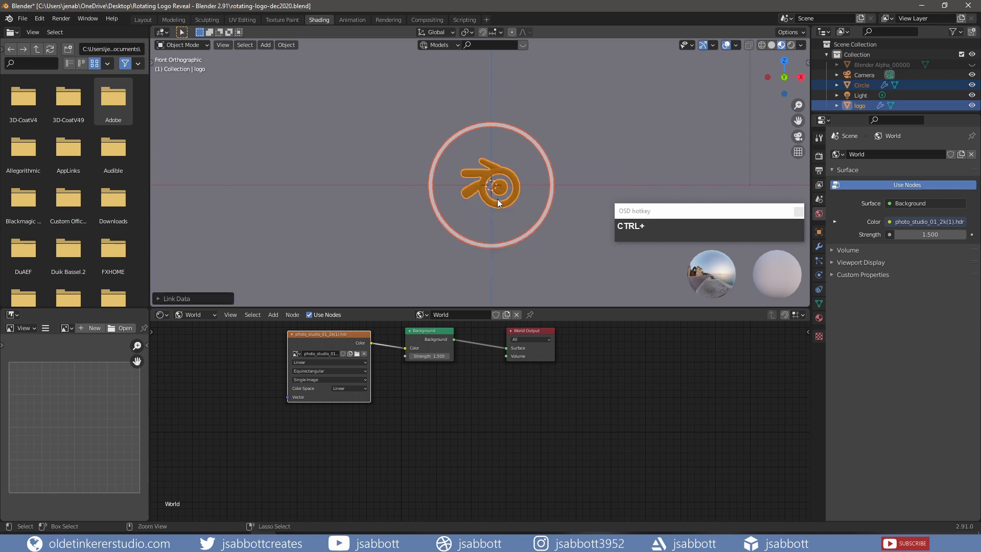
key(ctrl+l)
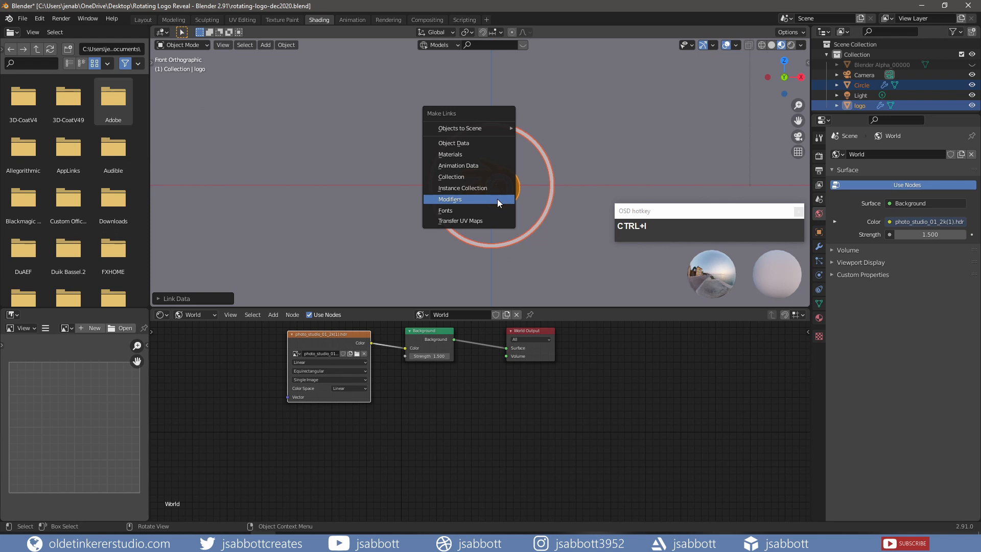
click(473, 155)
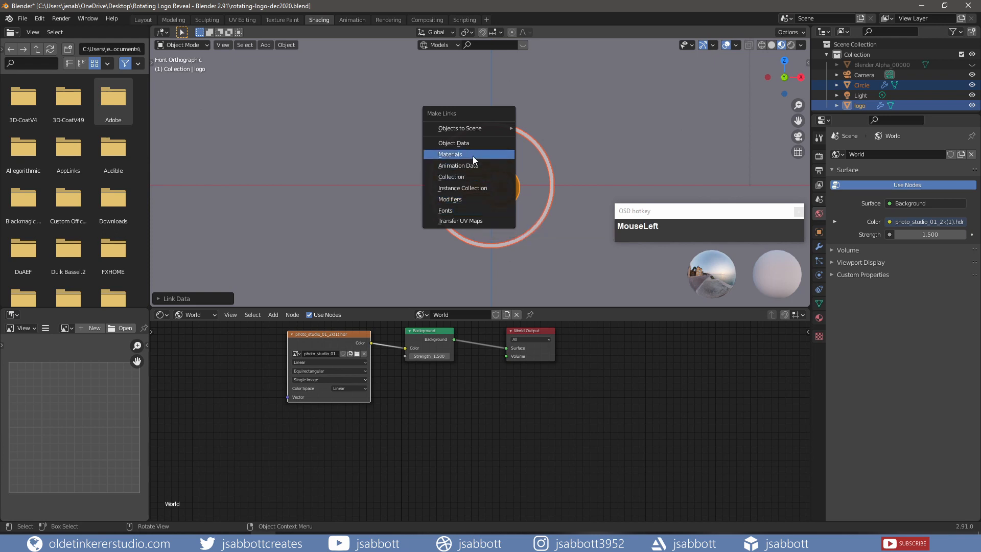
- Apply smooth shading to the ring
click(538, 136)
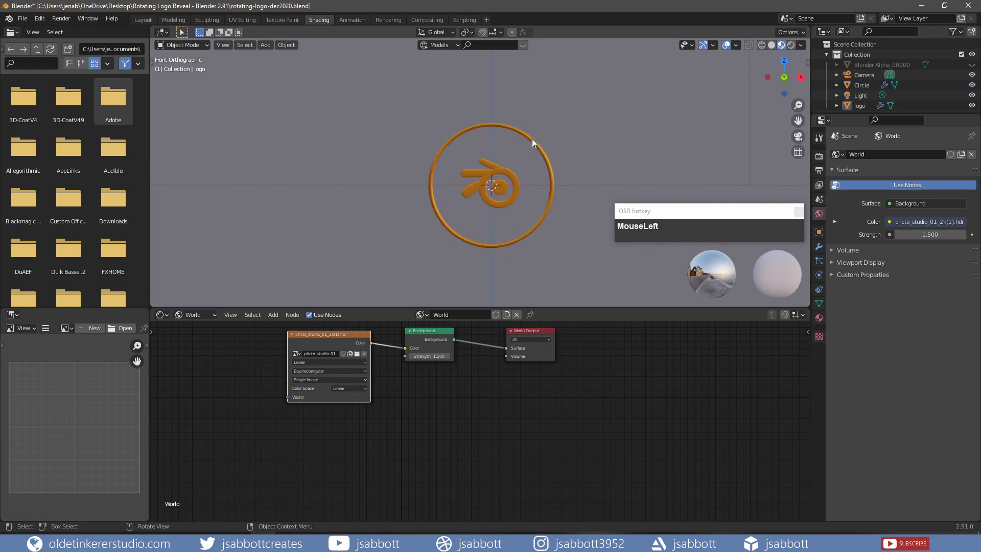
right_click(531, 142)
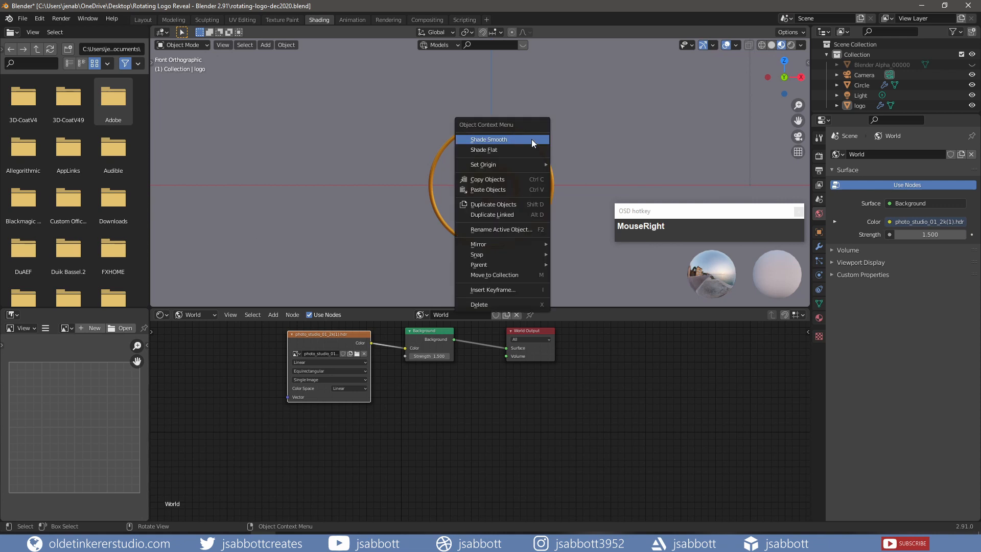
click(531, 141)
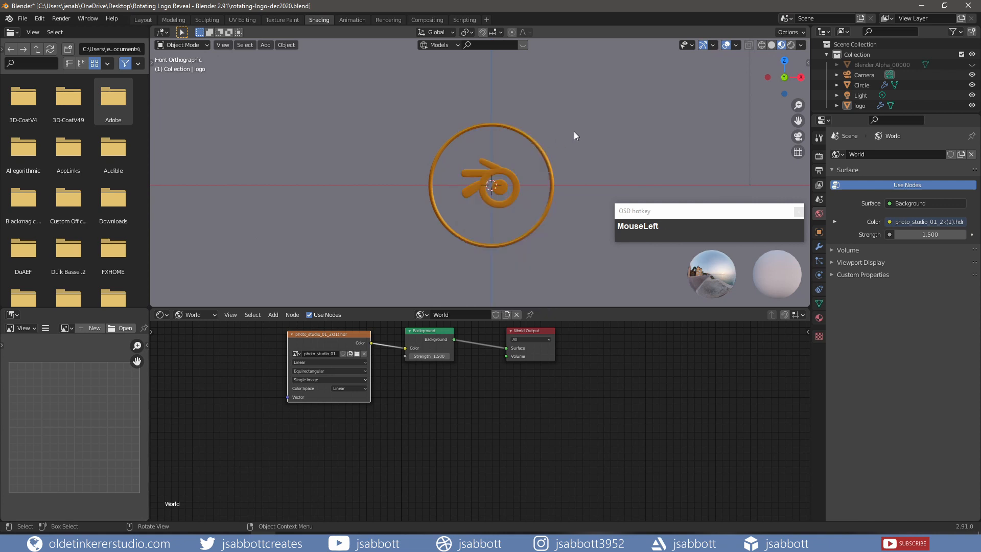
- Set the origin of the logo and of the ring to the 3D cursor
click(510, 177)
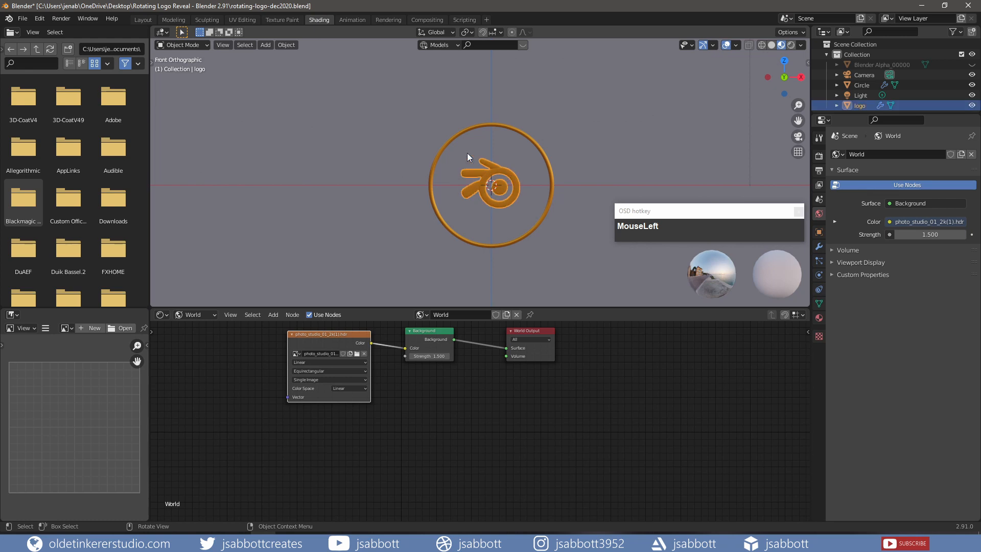
click(283, 44)
mouse_move(299, 66)
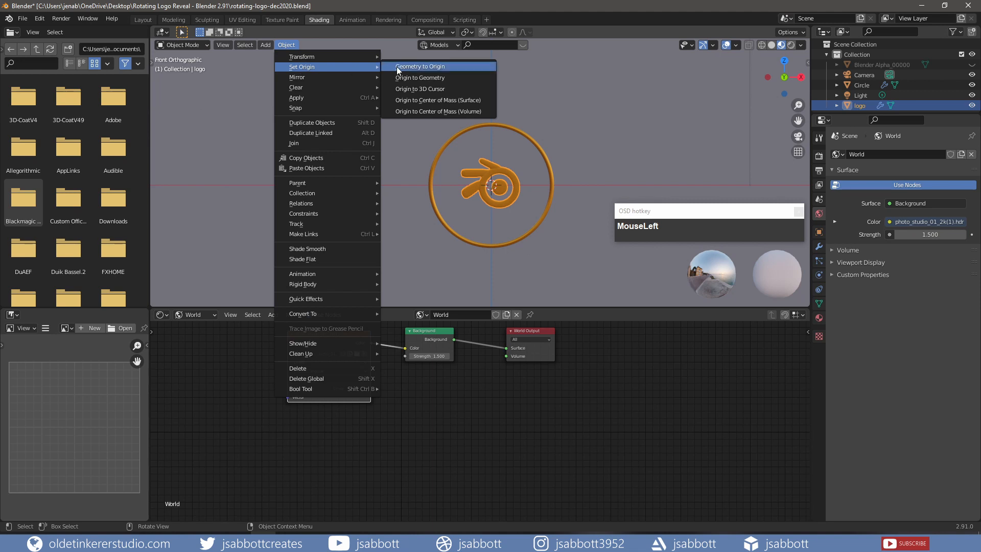
click(418, 89)
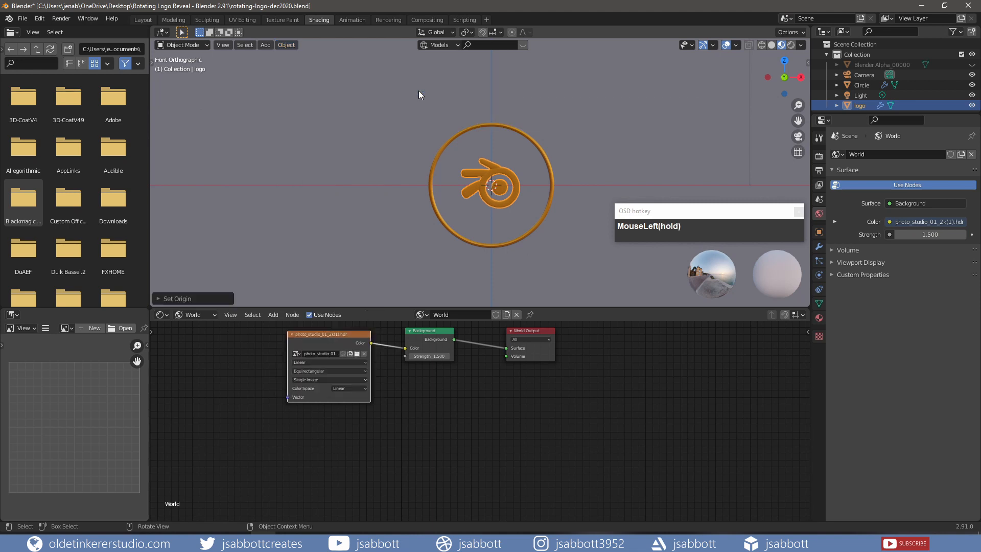
click(473, 128)
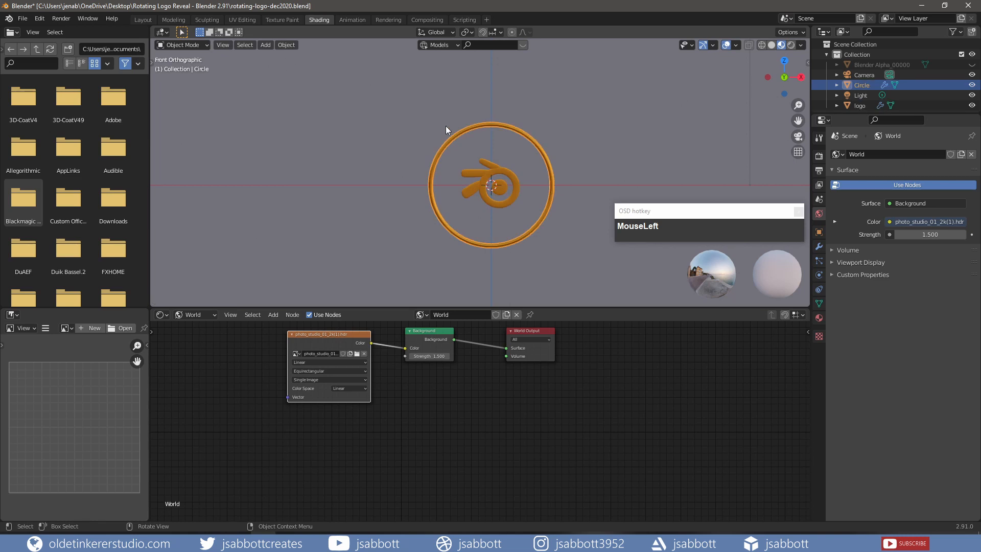
click(288, 45)
mouse_move(308, 64)
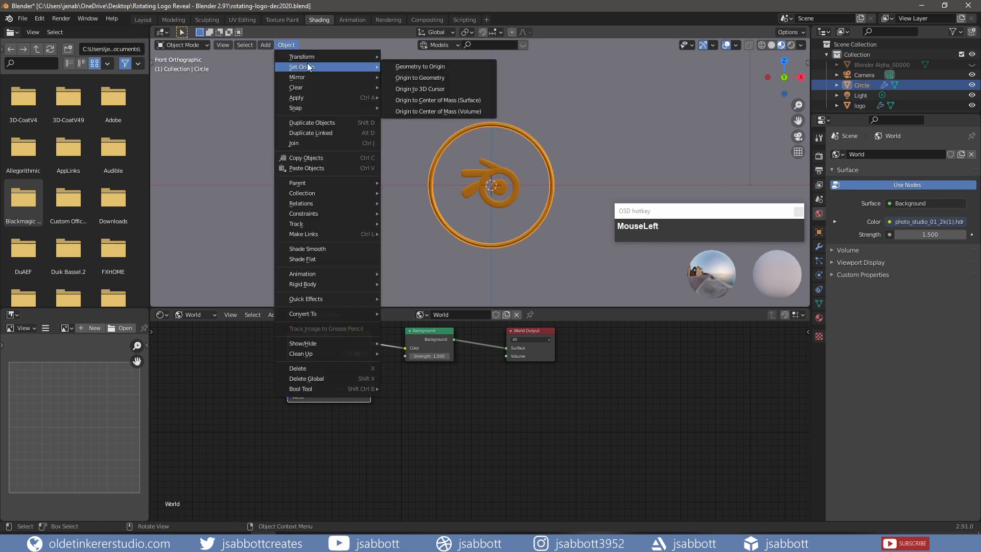
click(430, 89)
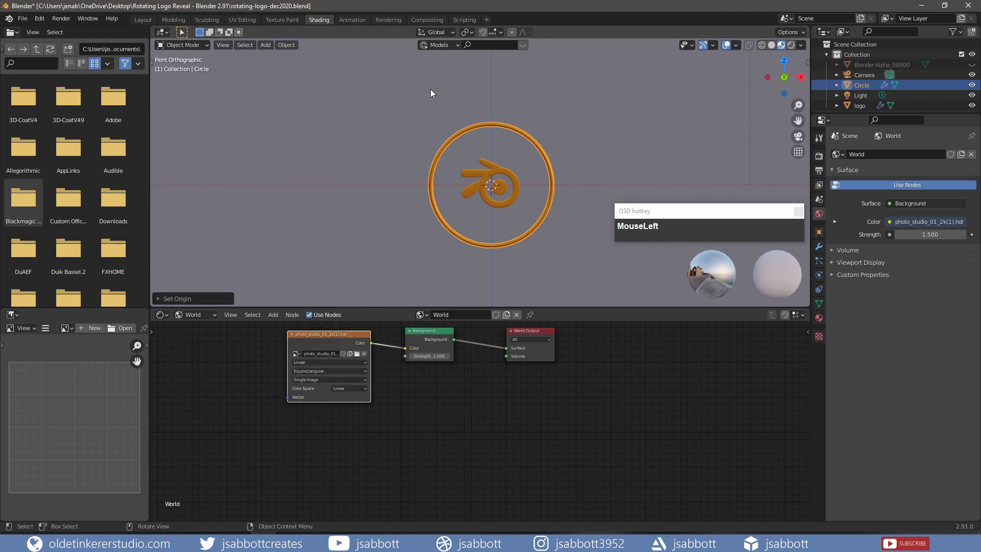
- Move the logo about -0.03 m along the X axis to centre it inside the ring
click(492, 177)
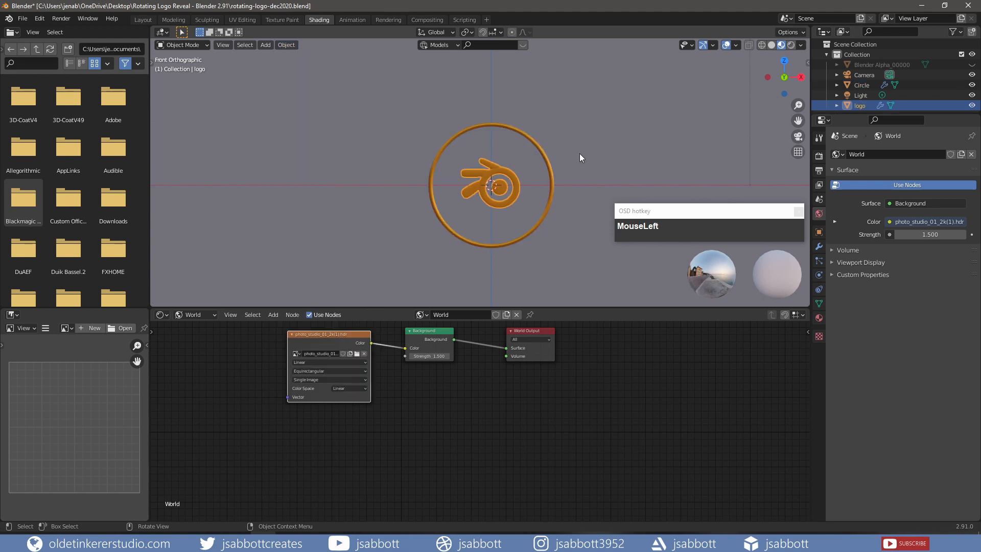
key(g)
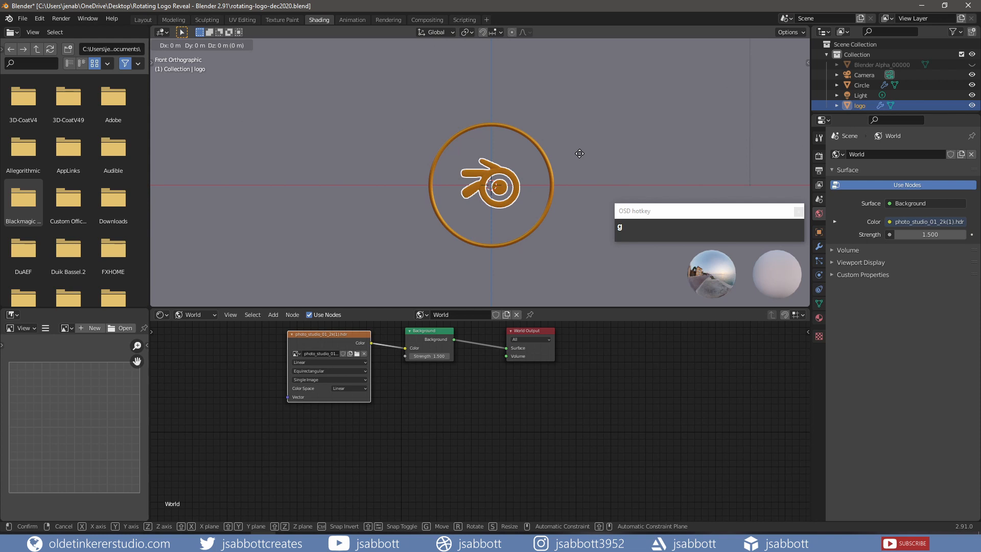
key(x)
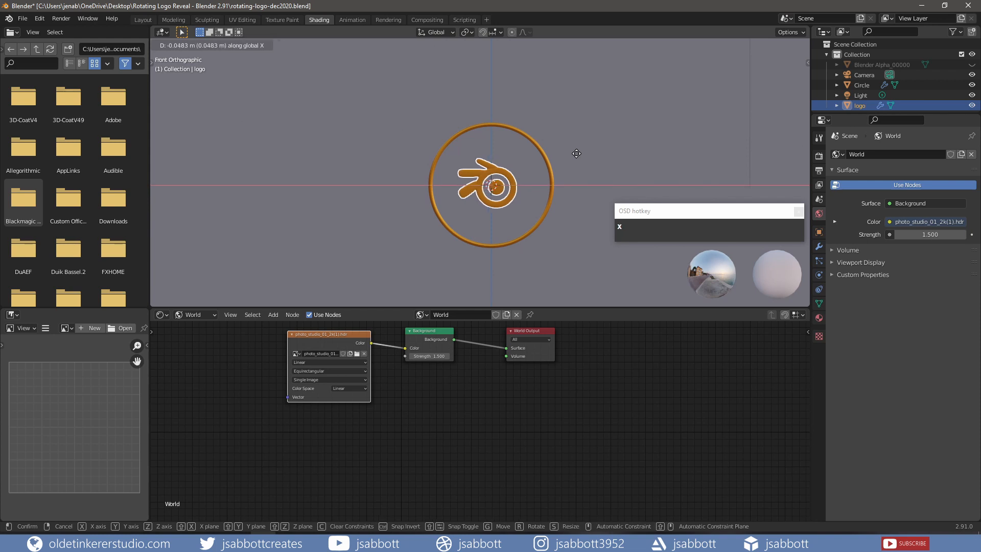
click(599, 156)
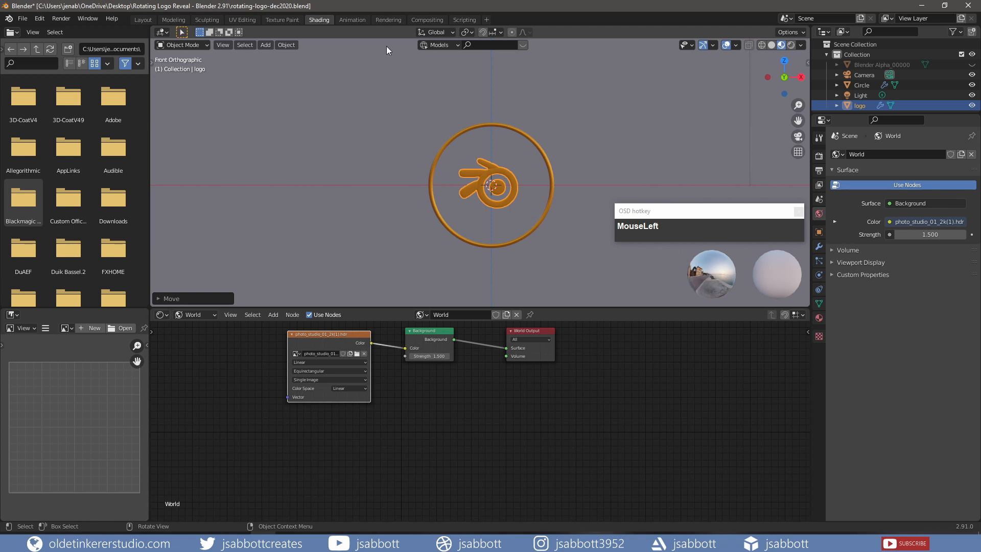
- In the Animation workspace, clear the camera's location and rotation
click(357, 21)
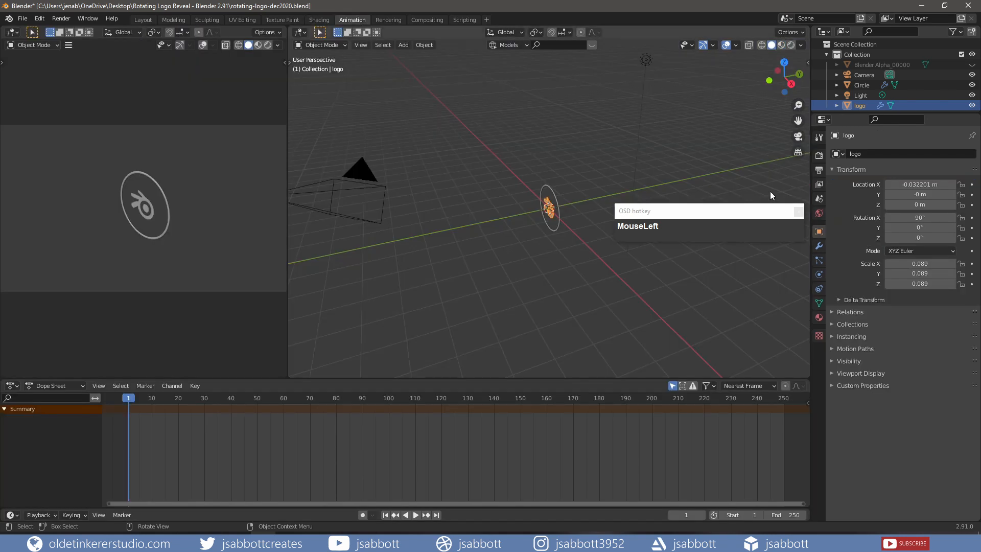
click(865, 75)
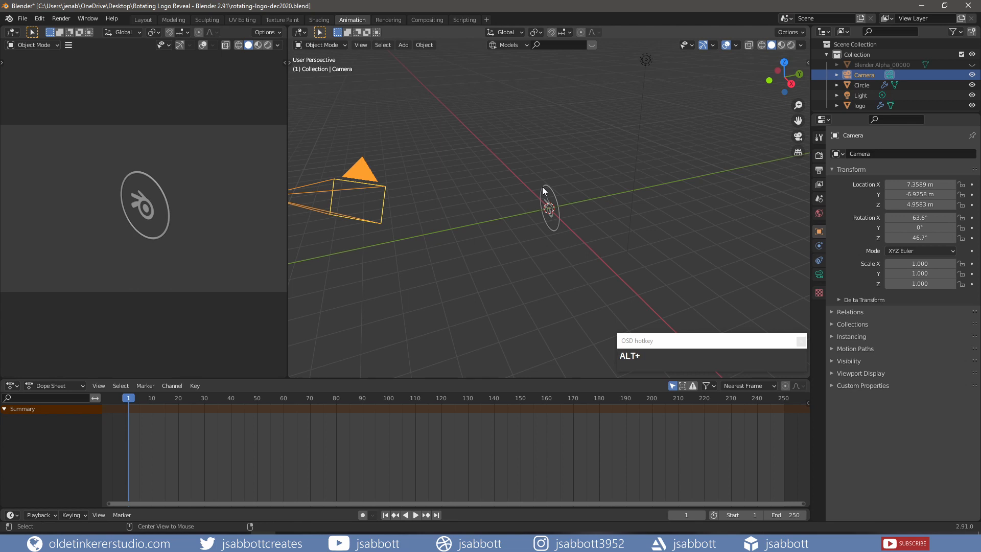
key(alt+g)
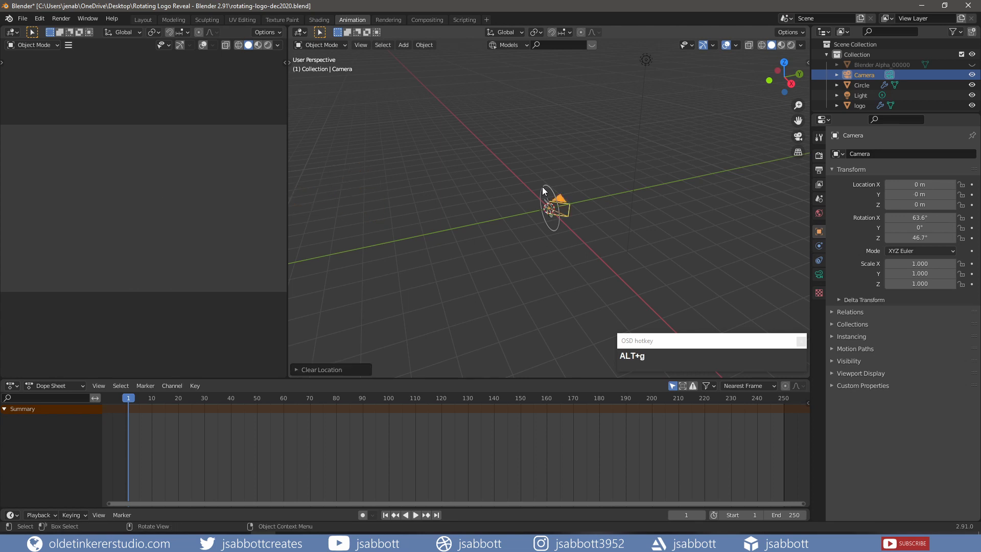
key(alt+r)
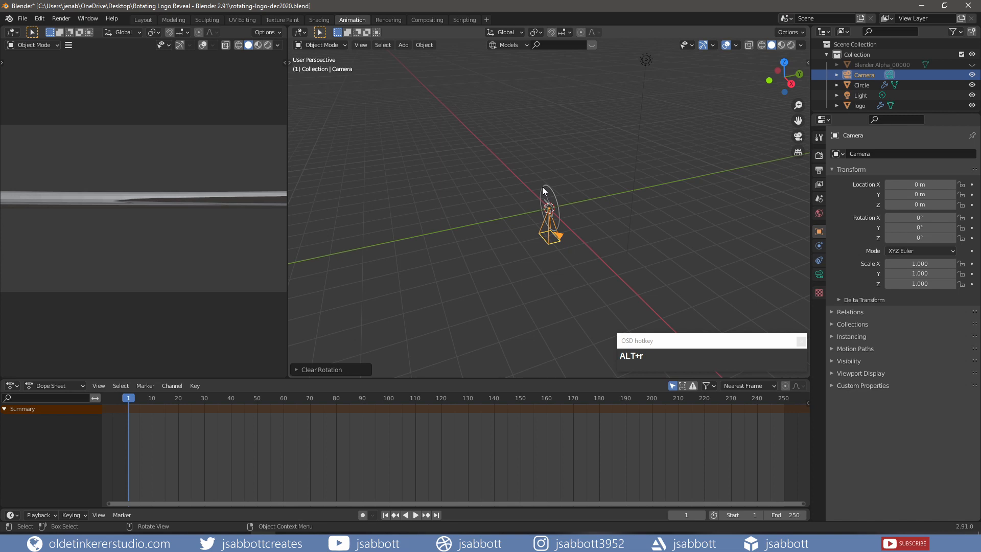
- Rotate the camera 90 degrees about the X axis and move it -7 m along the Y axis
key(r)
key(x)
key(KP_9)
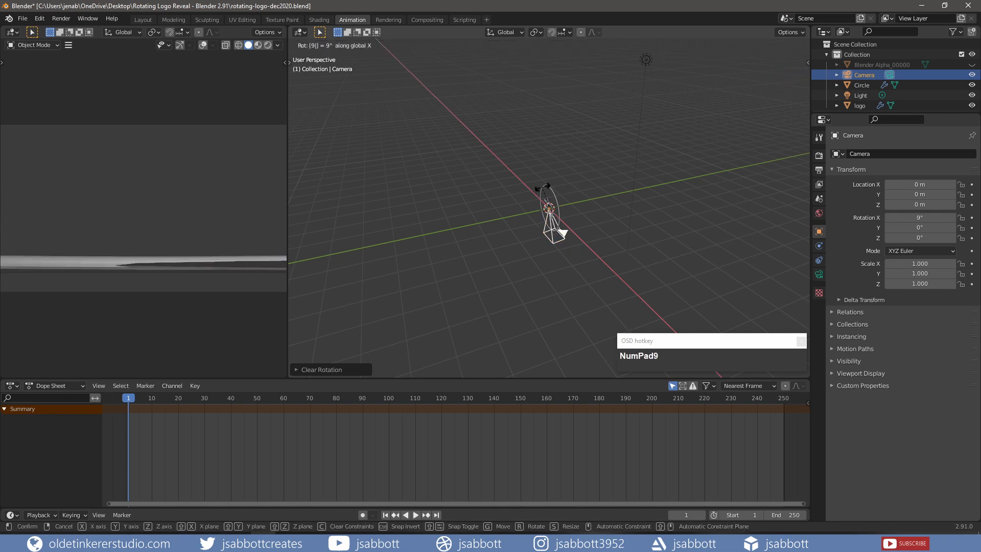
key(KP_0)
click(543, 188)
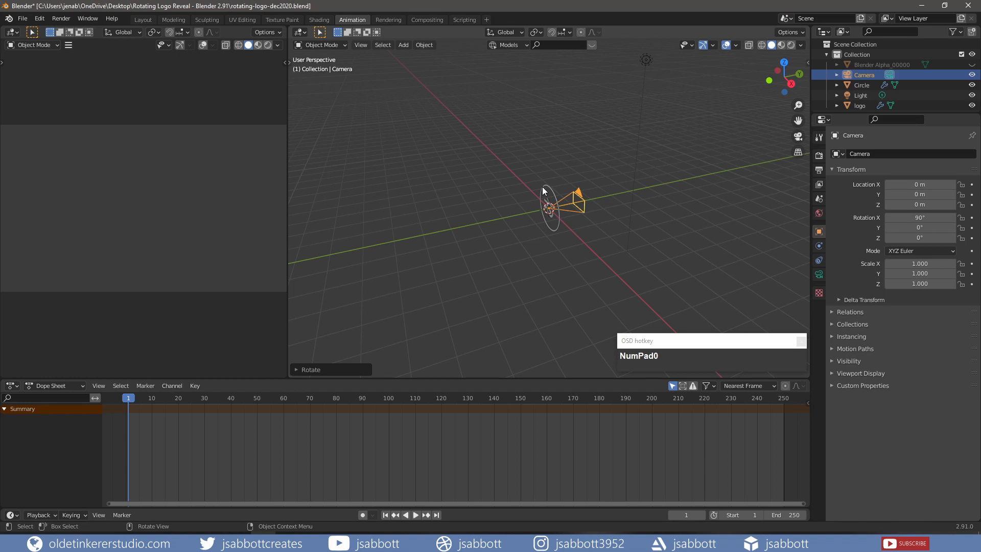
key(g)
key(y)
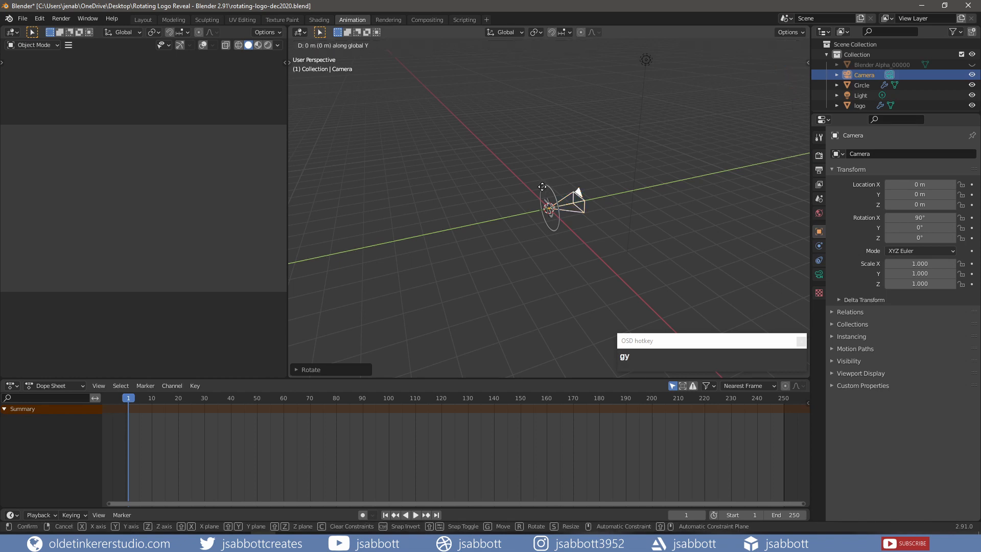
key(minus)
key(KP_7)
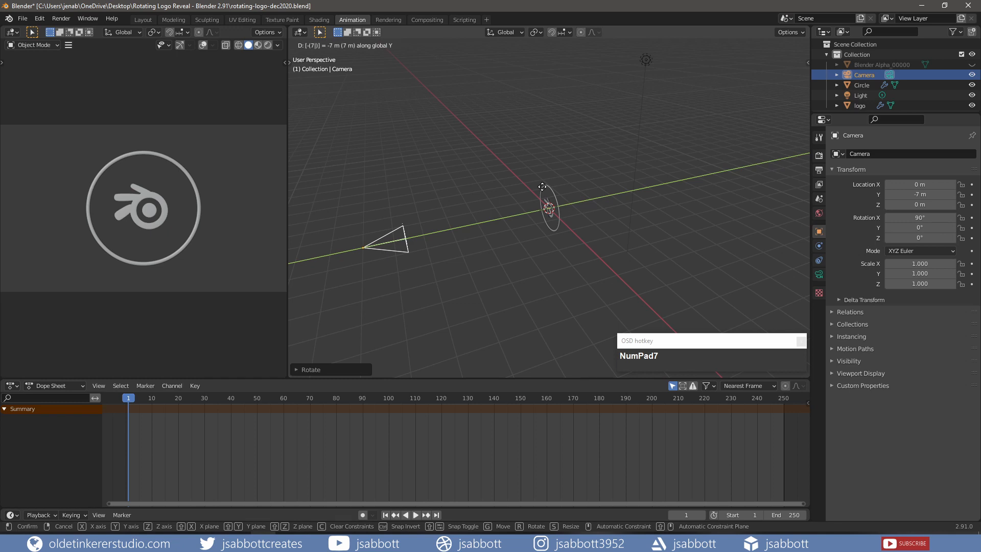
click(543, 189)
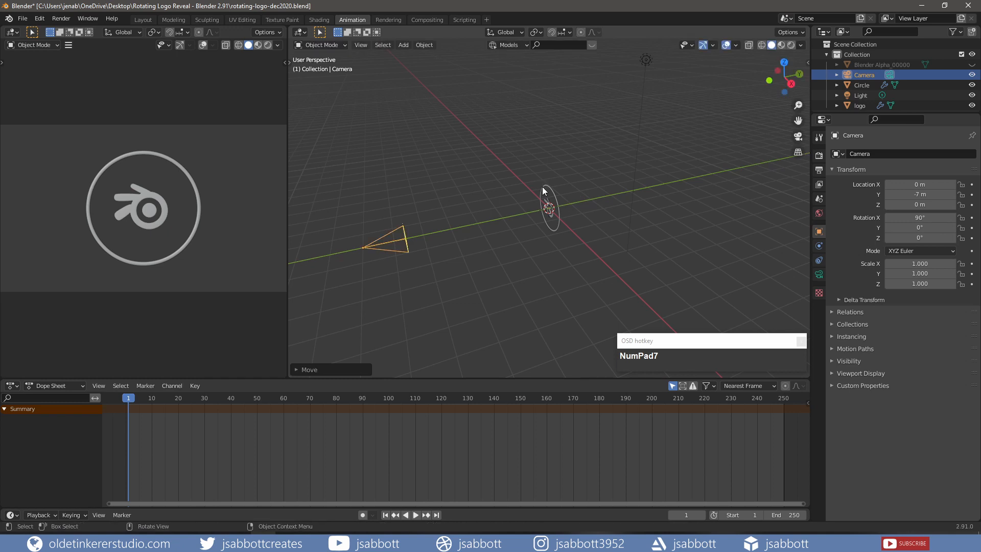
- Make the render film background transparent and deselect the camera
click(819, 157)
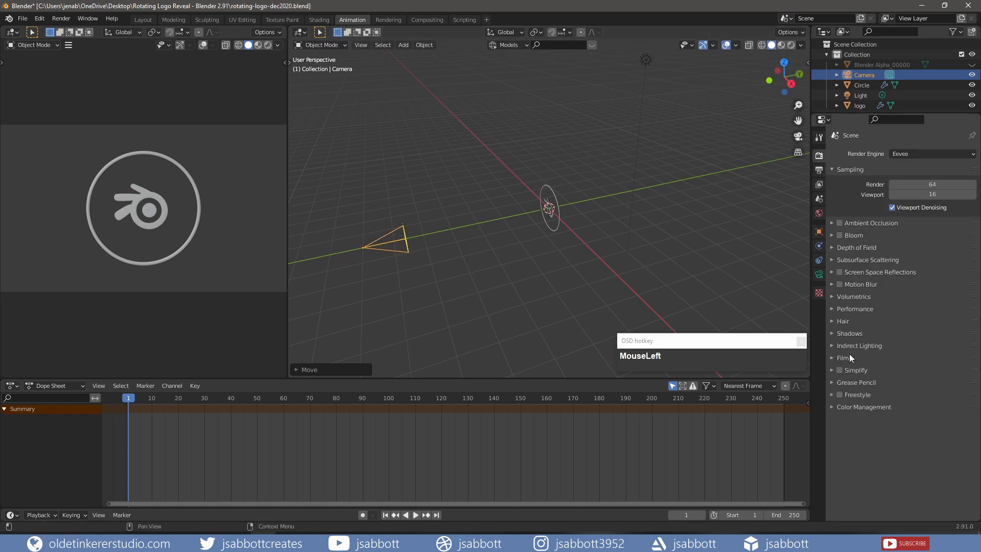
click(832, 358)
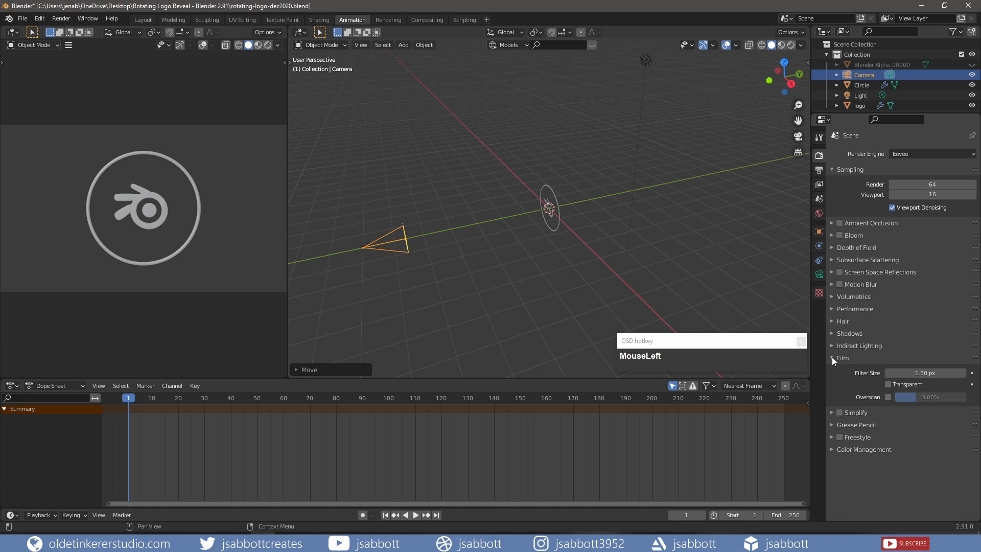
click(887, 385)
click(605, 198)
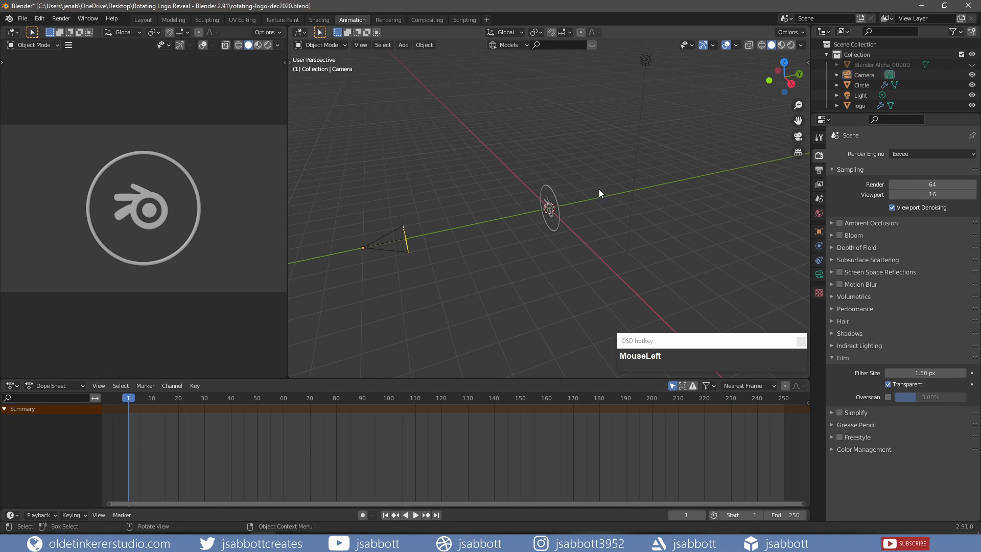
- Import the image amsterdam-2799491_1920 as a plane and save the file
click(24, 21)
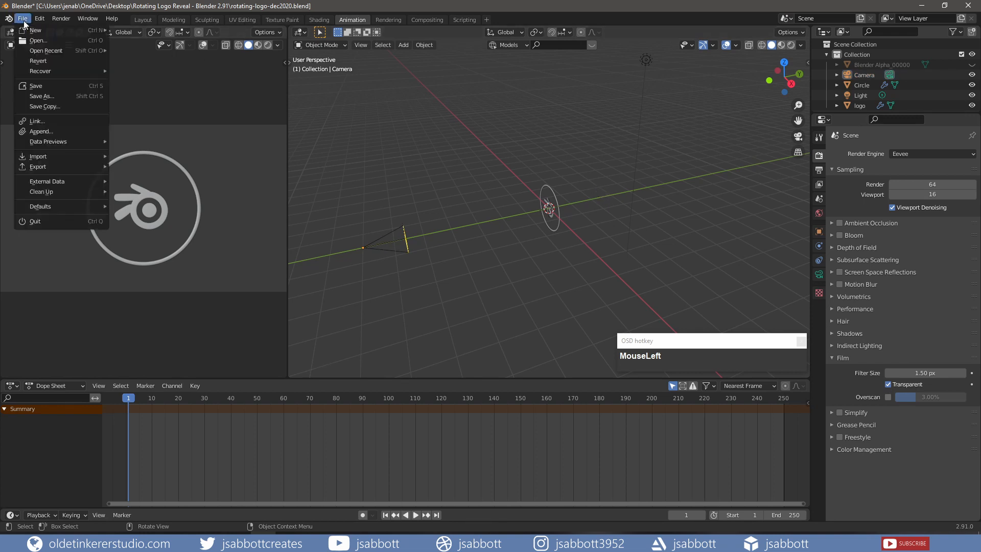
mouse_move(53, 156)
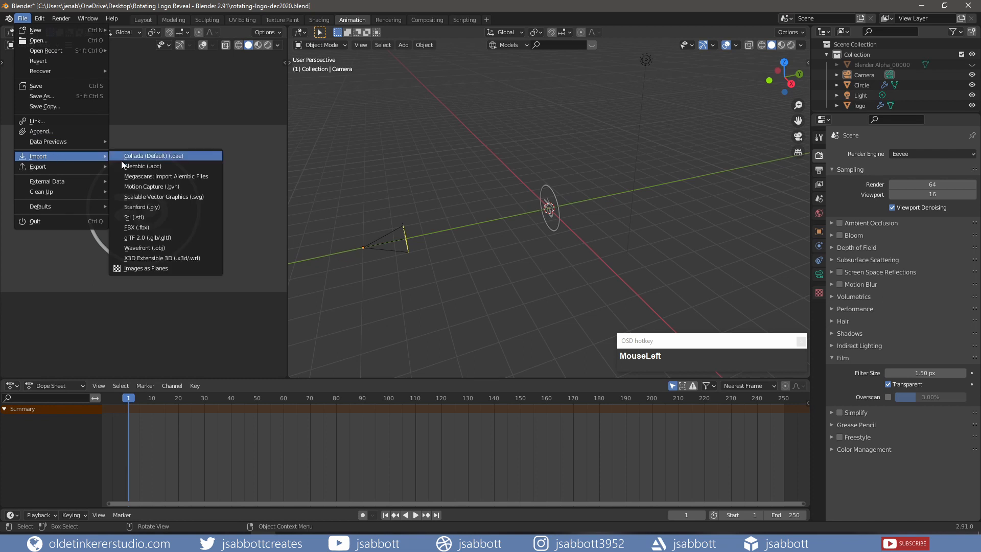
click(161, 268)
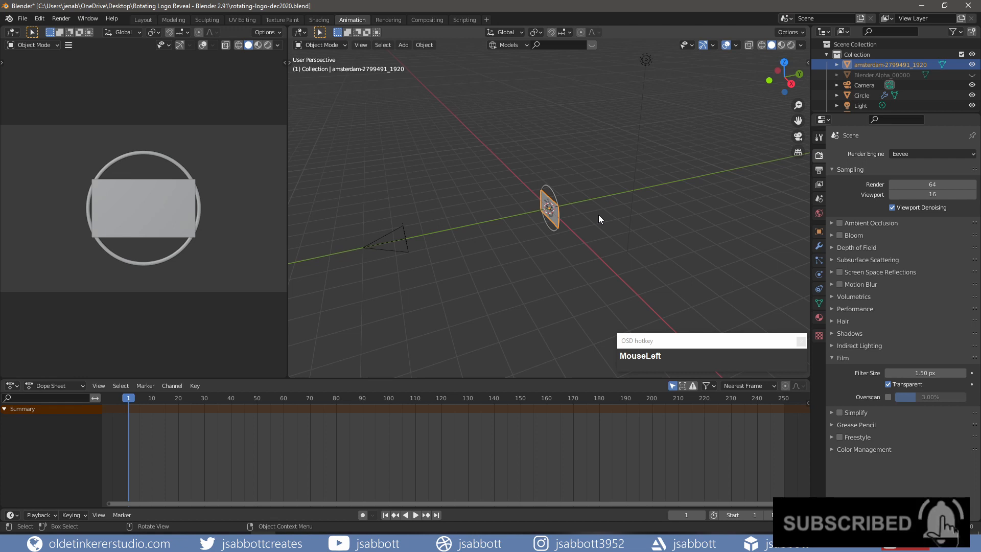
key(ctrl+s)
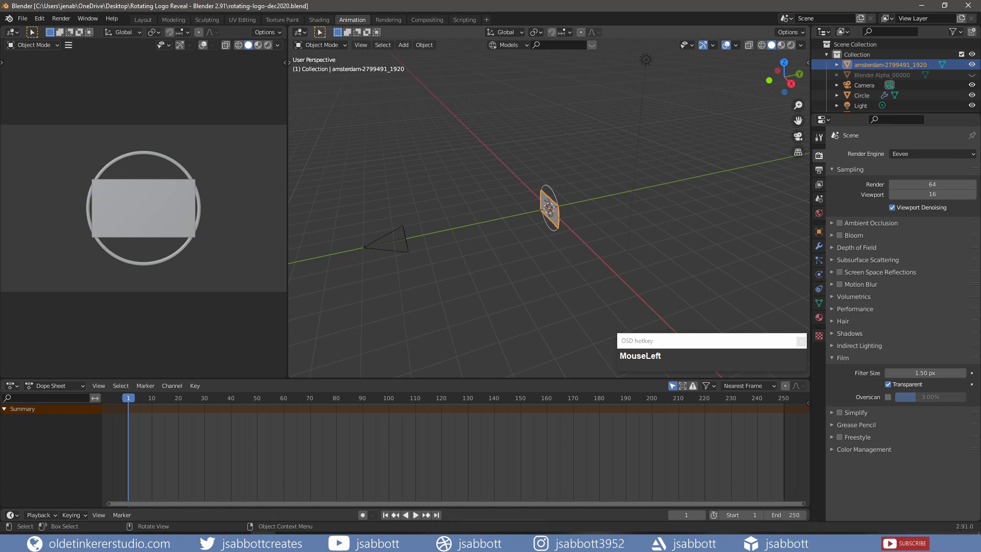
- Scale the image plane up to fill the camera frame and move it about 0.4 m along Y, behind the logo
key(s)
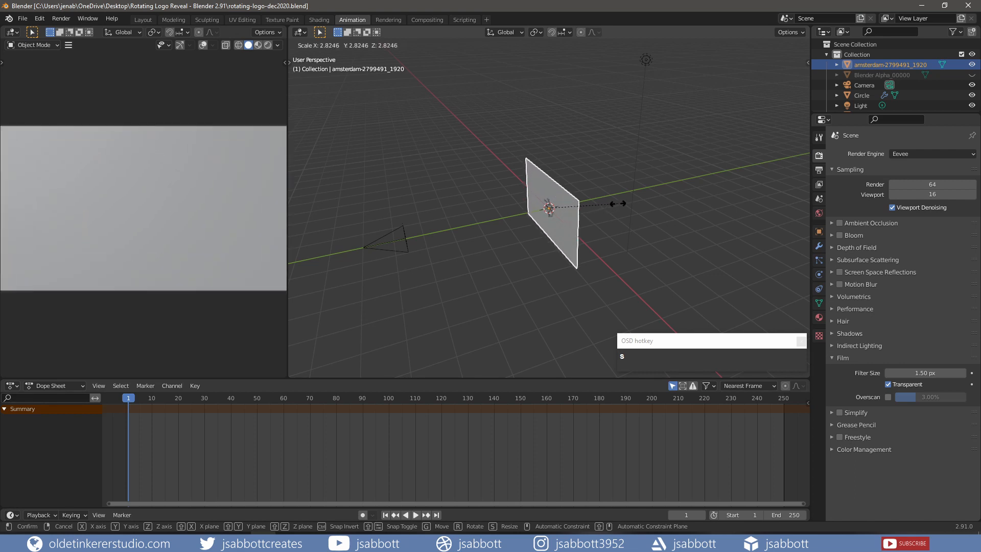
click(623, 203)
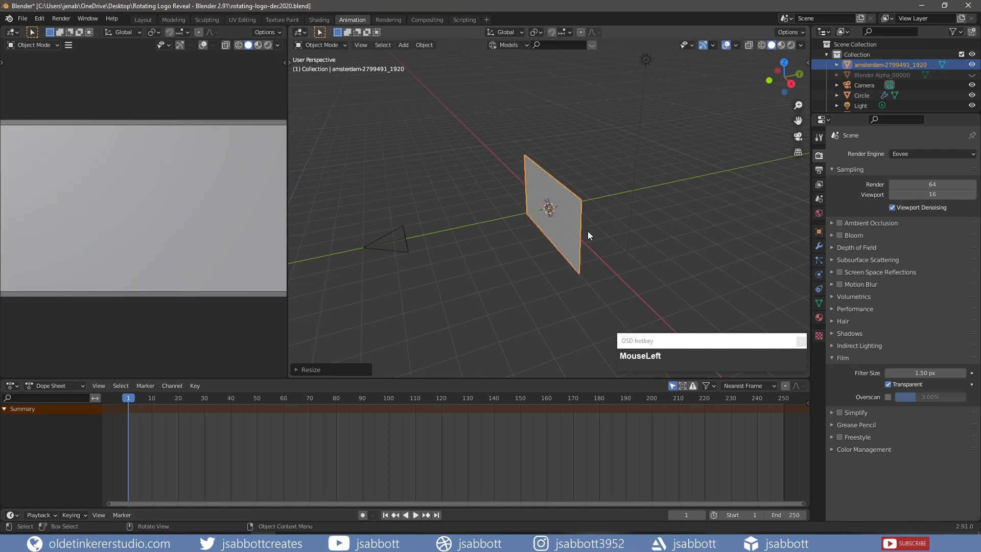
key(g)
key(y)
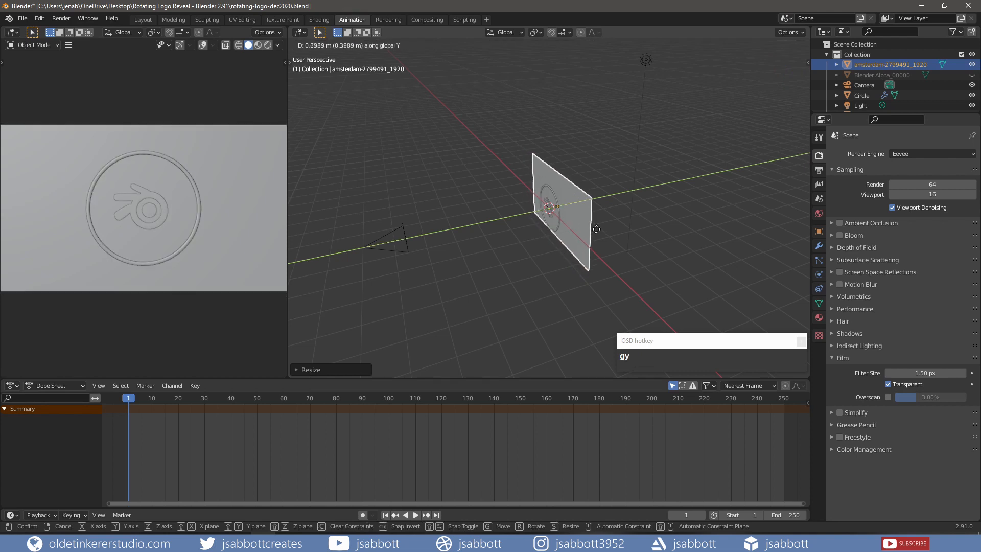
click(596, 229)
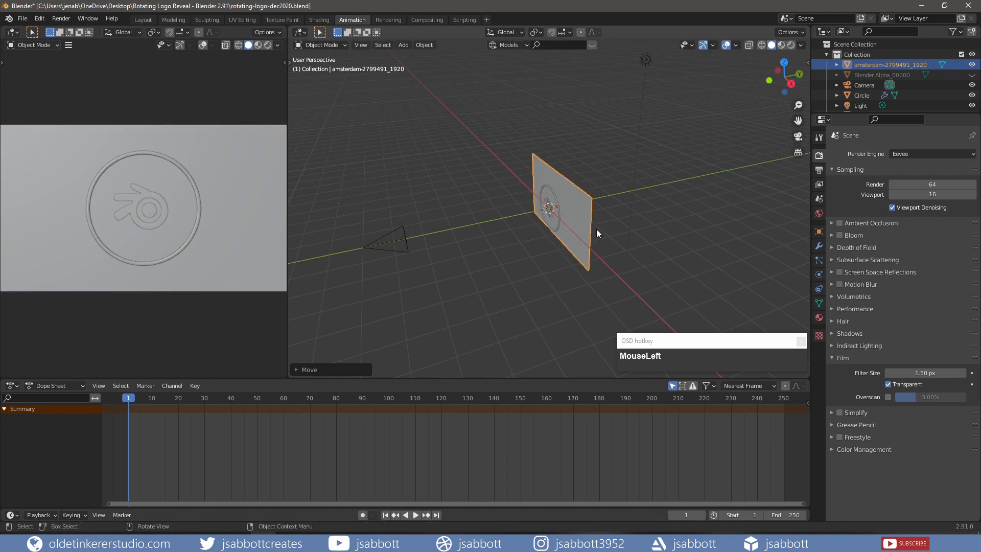
- Show the camera view in rendered shading and set the main 3D view to front orthographic
click(267, 46)
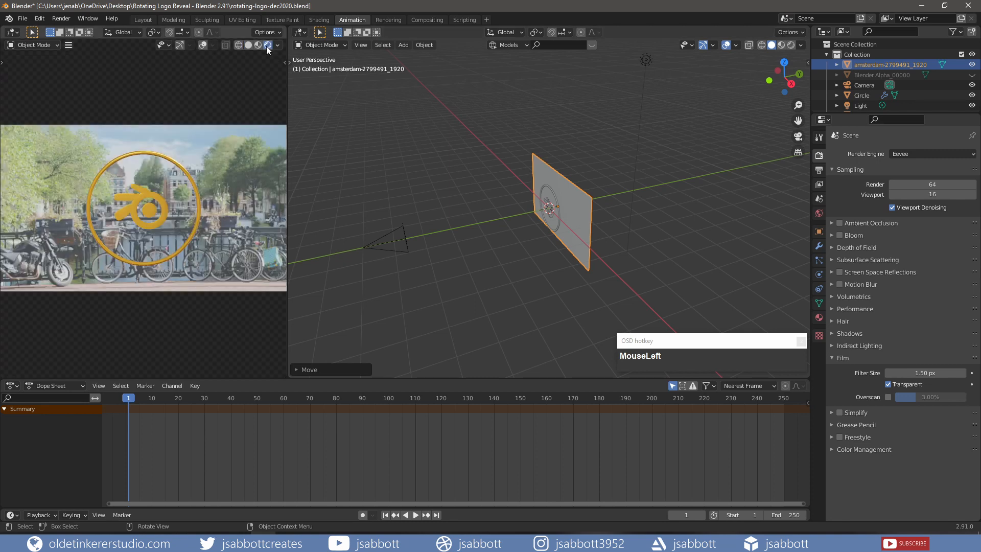
key(KP_1)
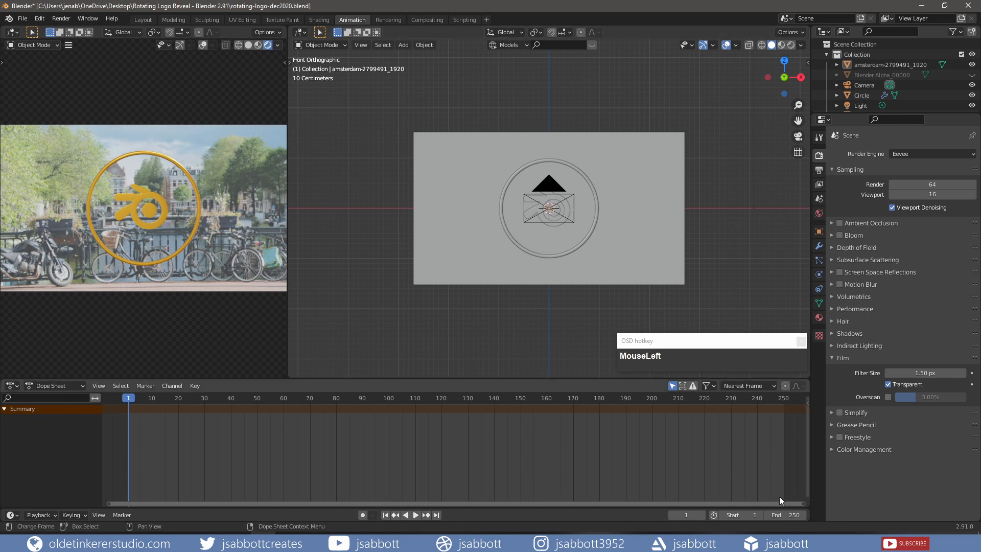
- Set the animation's end frame to 90
click(780, 515)
text(90)
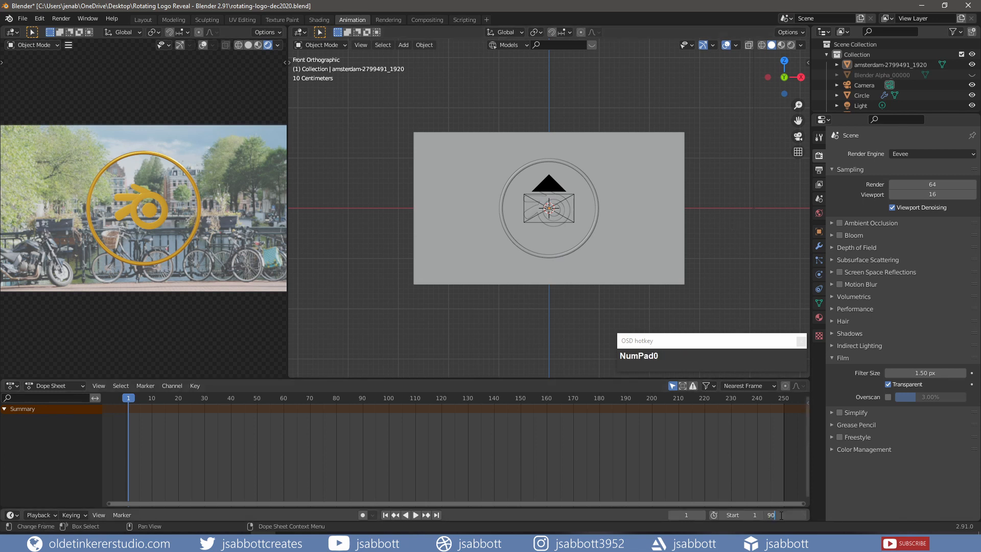
key(Return)
click(725, 240)
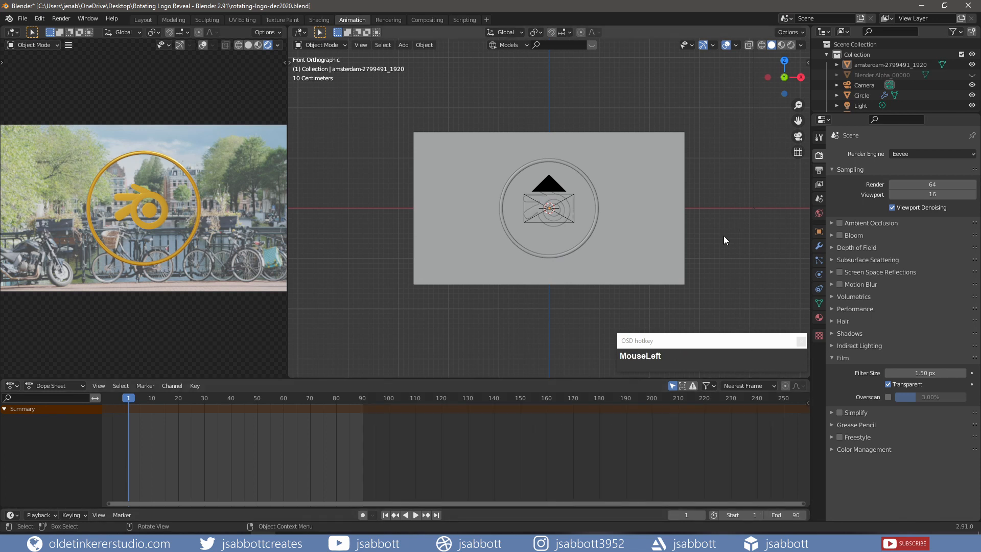
- Add a Bezier circle at the scene origin
key(shift+a)
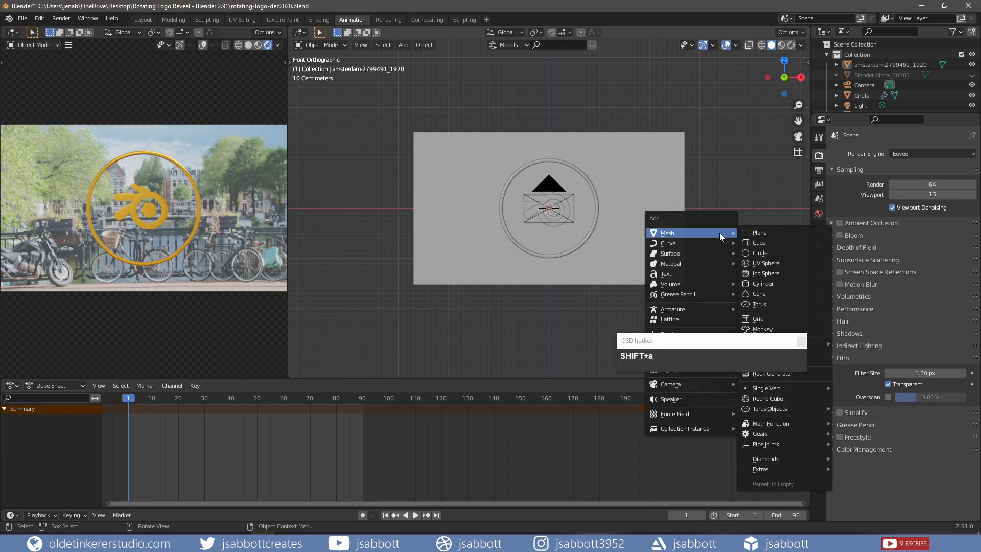
mouse_move(719, 240)
click(758, 250)
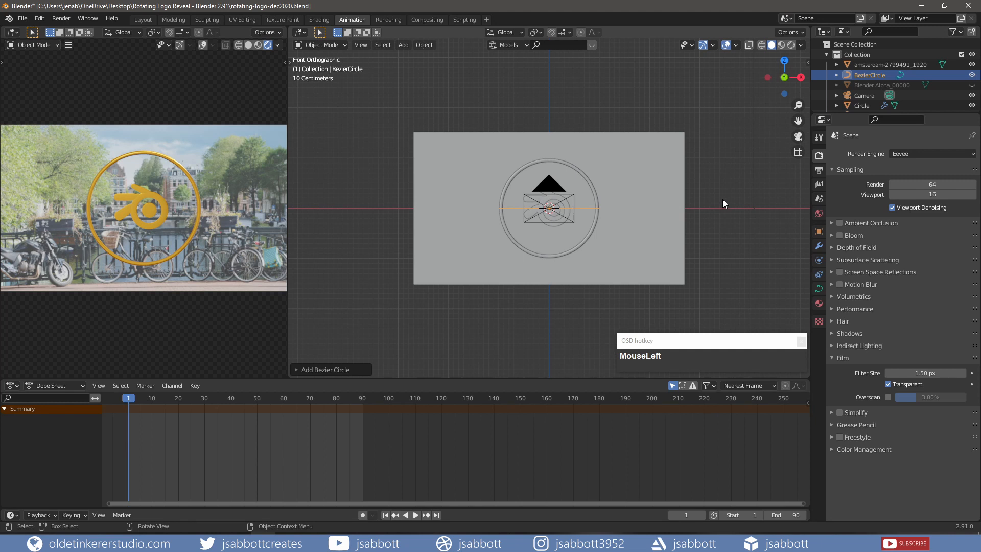
- Open the Bezier circle for editing in top view and display its curve normals
key(KP_7)
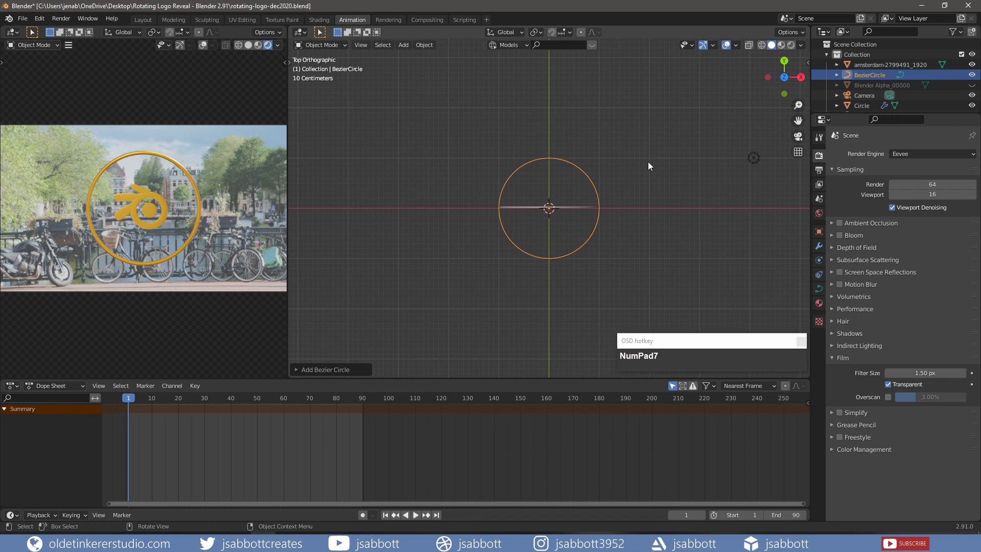
key(Tab)
scroll(648, 162, up, 3)
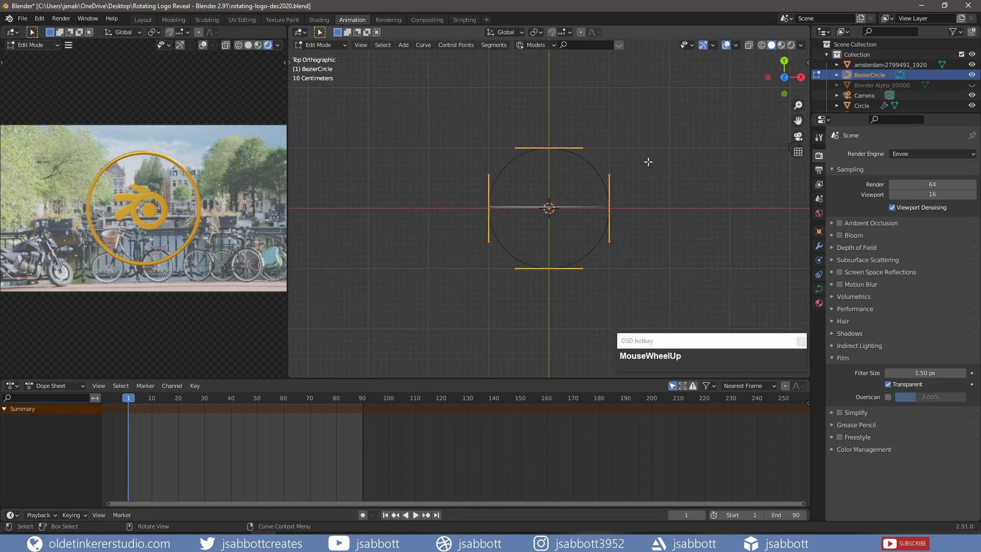
click(736, 45)
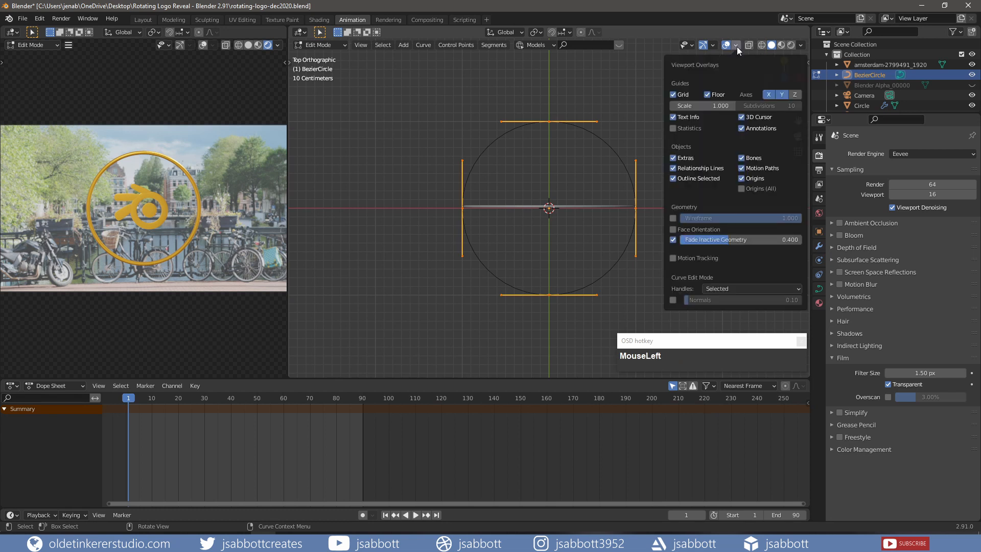
click(672, 301)
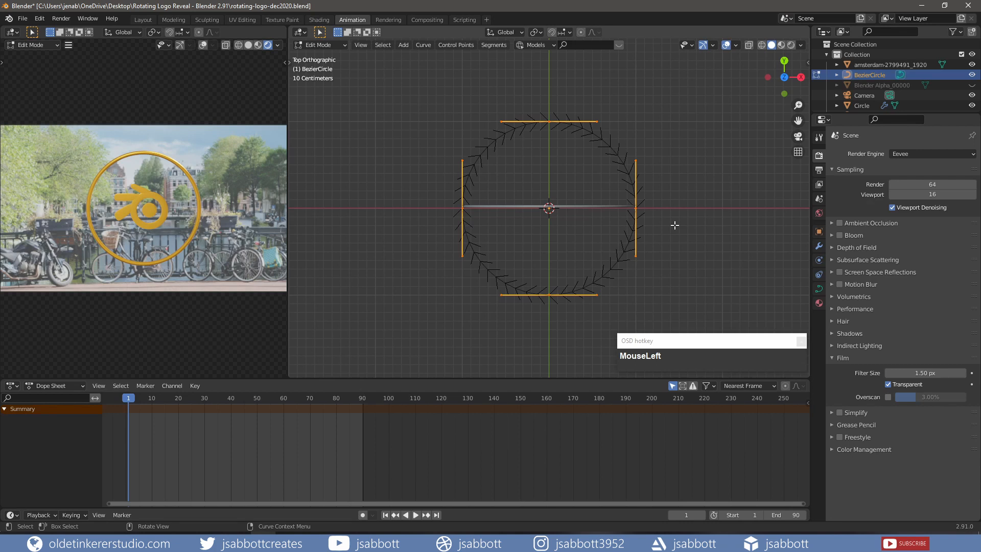
- Move the whole circle along negative Y until its far edge lies just in front of the logo
key(g)
key(y)
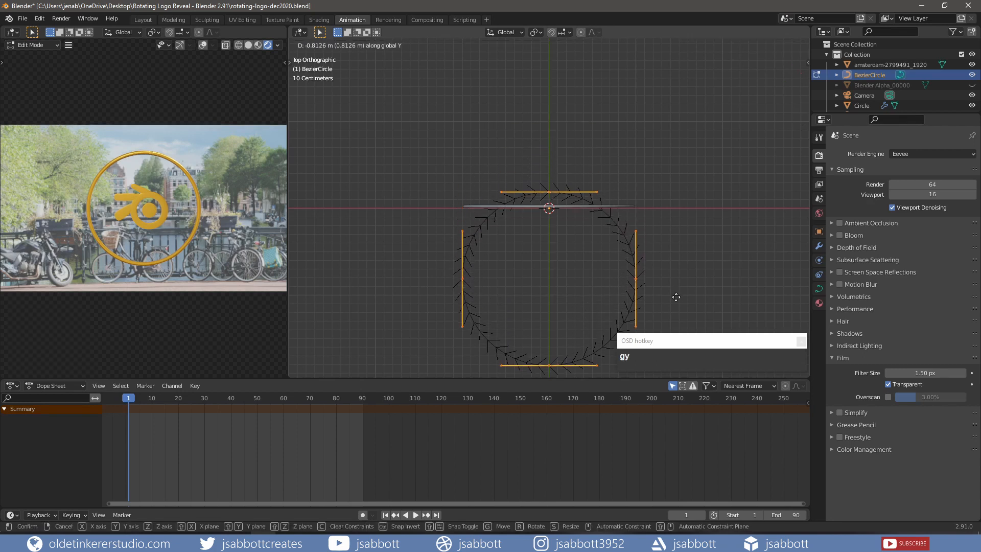
click(676, 317)
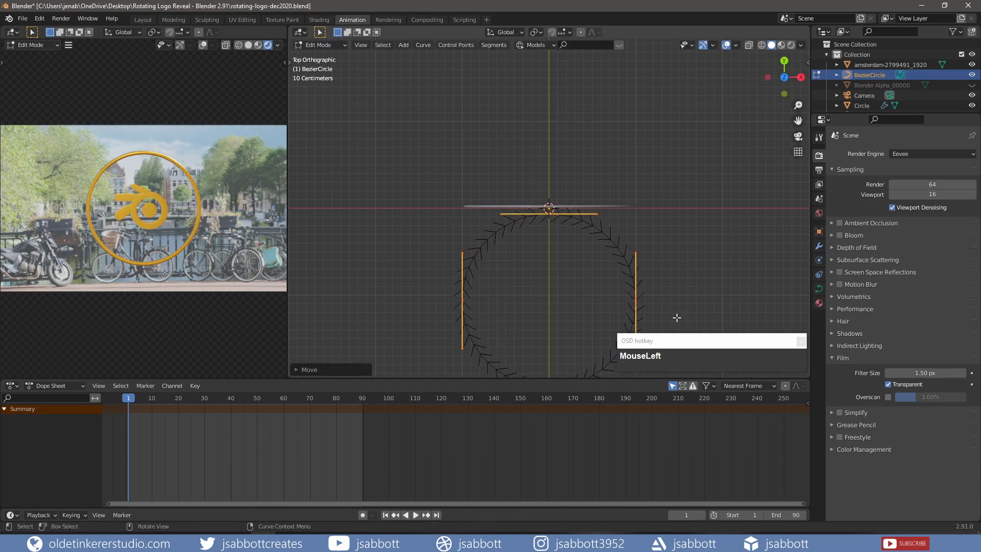
shift+middle_drag(700, 274, 686, 171)
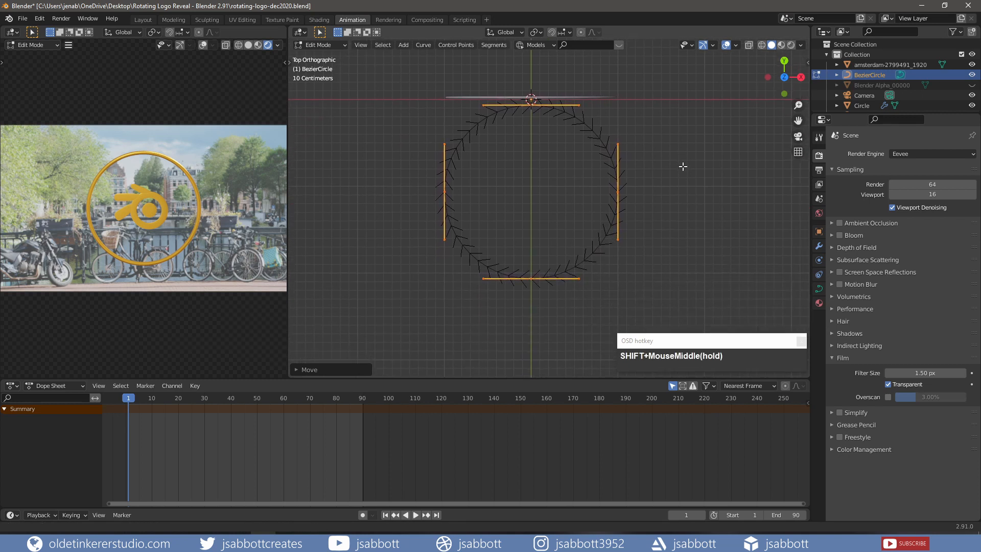
- Delete the circle's segments on the negative X side, keeping the half arc on the positive X side
shift+click(618, 192)
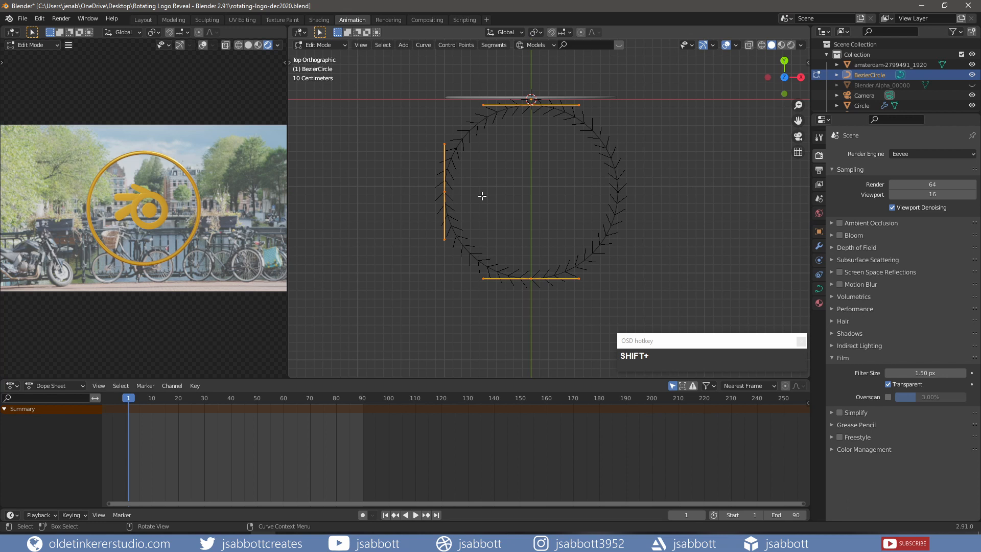
key(x)
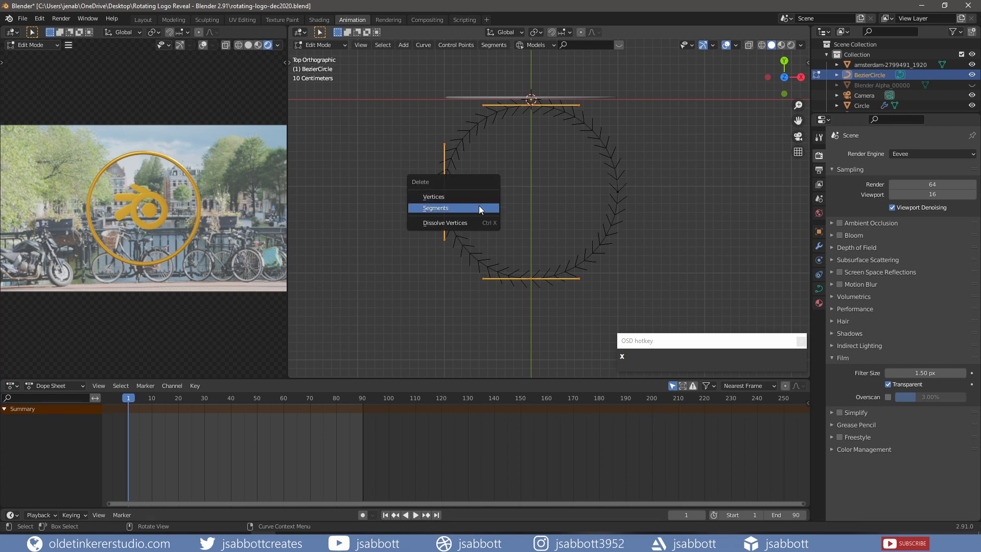
click(479, 205)
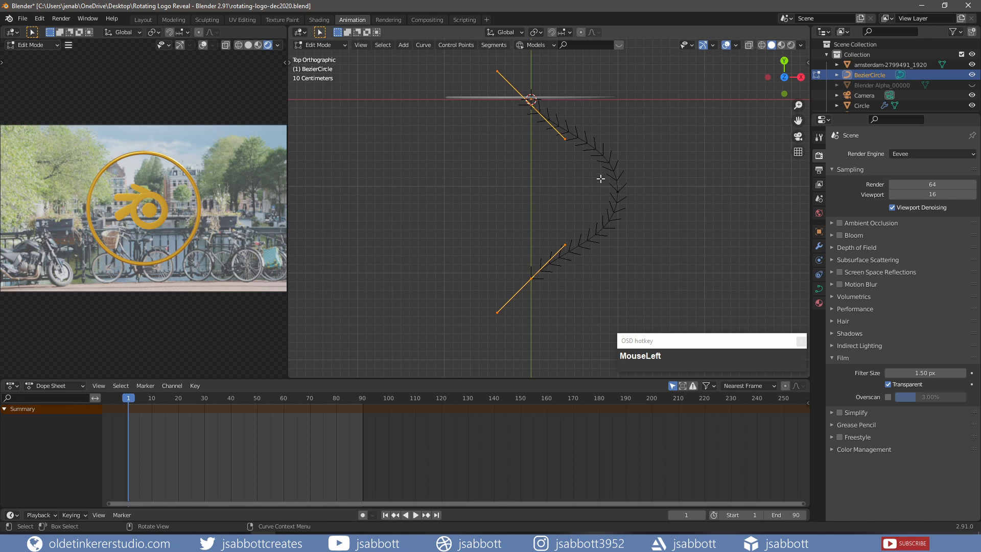
- Rotate the half arc -180° about the X axis to reverse its direction and save the file
key(r)
text(x)
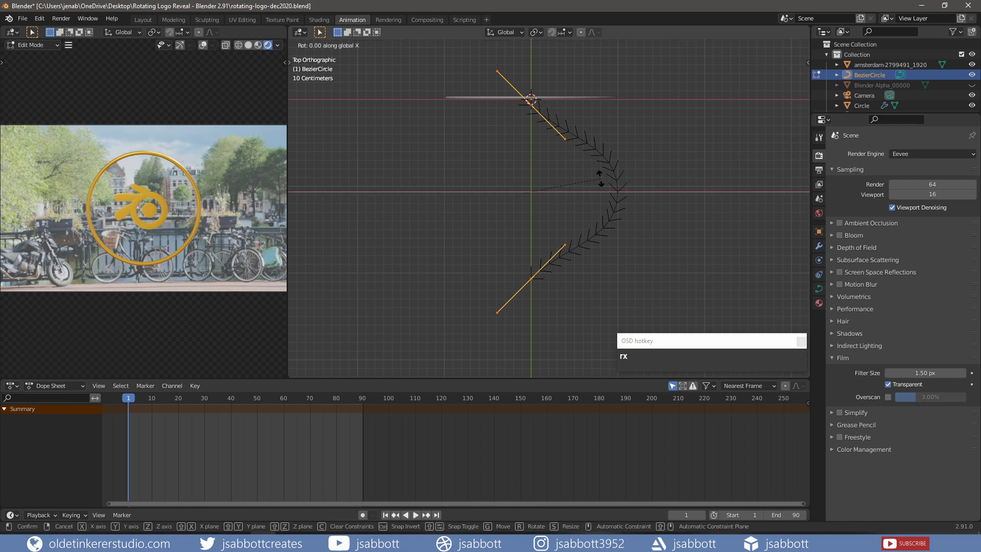
text(-180)
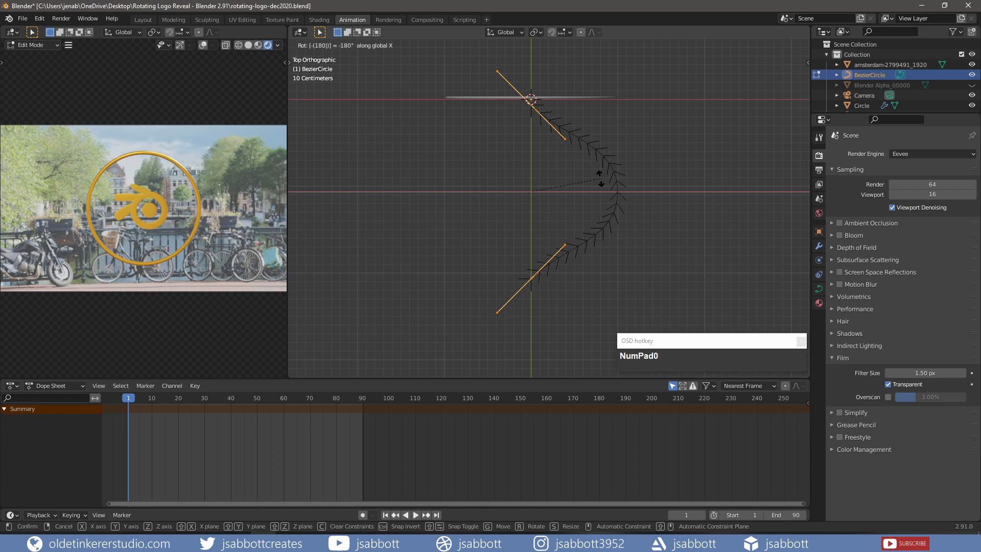
click(601, 178)
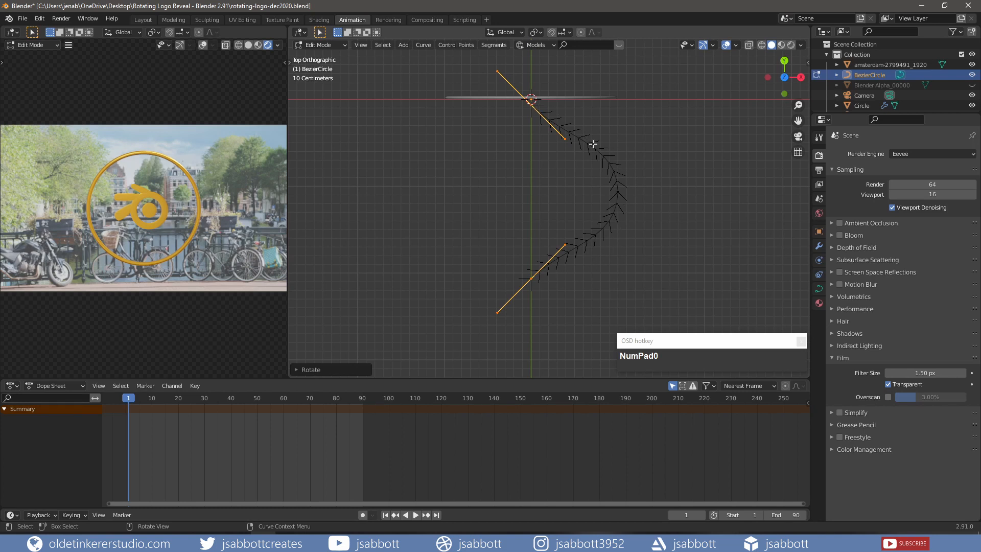
key(ctrl+s)
- Set the handles of all curve points to Vector and rotate the curve -45° about the Z axis
key(a)
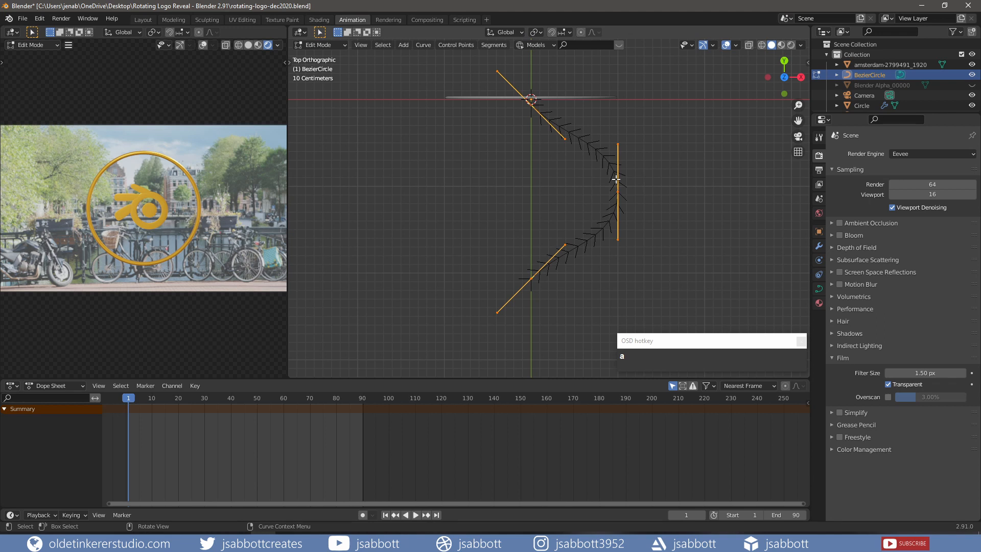
key(v)
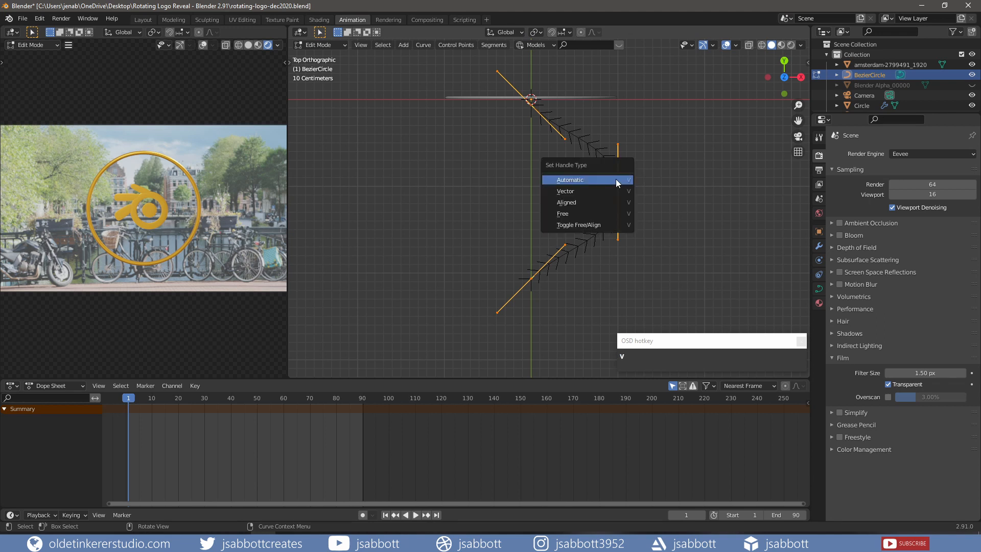
click(588, 192)
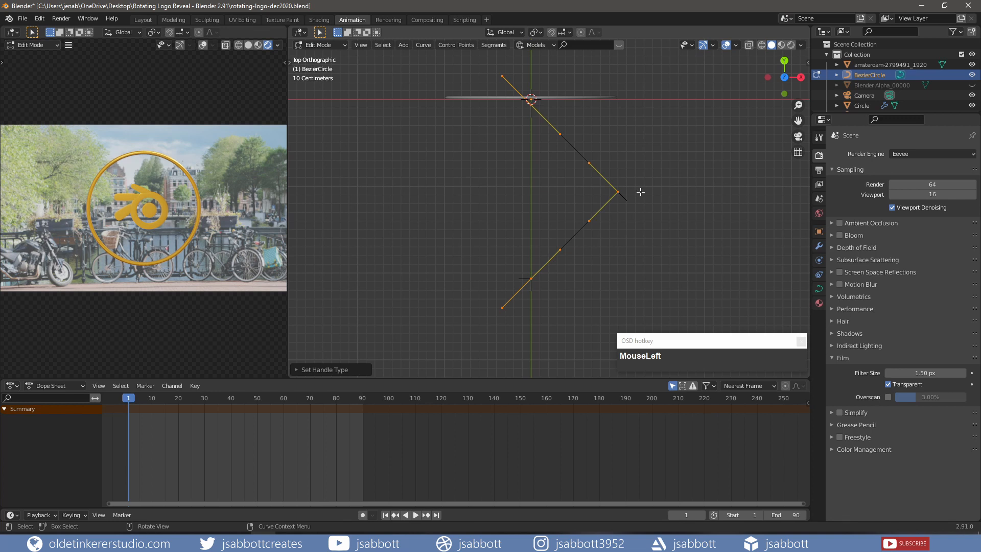
key(r)
text(z)
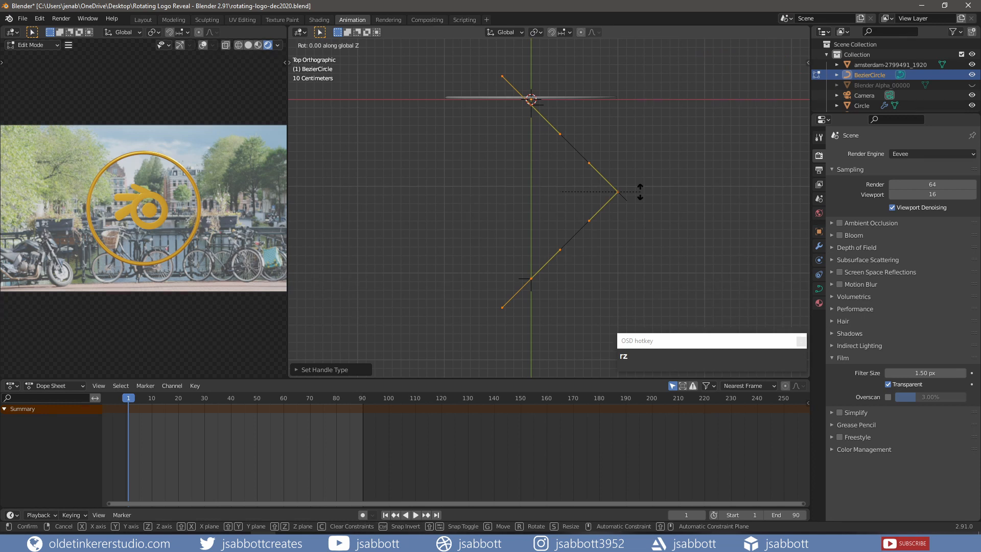
text(-45)
click(640, 192)
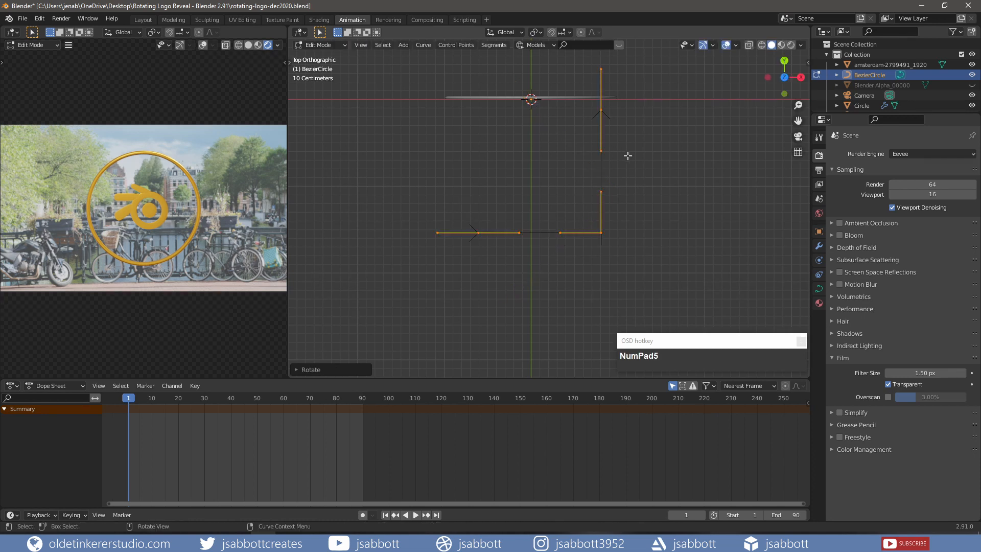
- Move the curve about -0.79 m along X onto the Y axis and shift it along negative Y, just in front of the logo
key(g)
key(x)
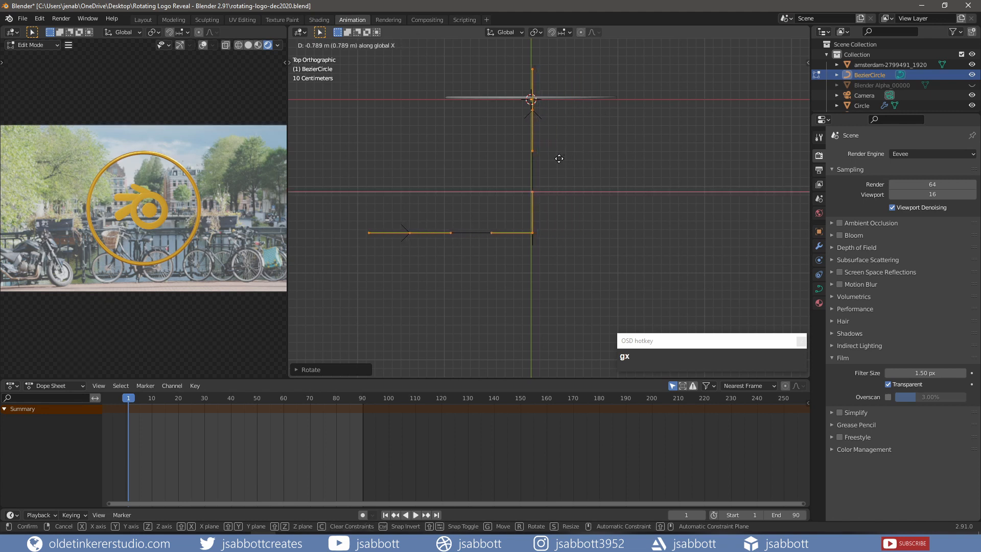
click(559, 159)
key(g)
key(y)
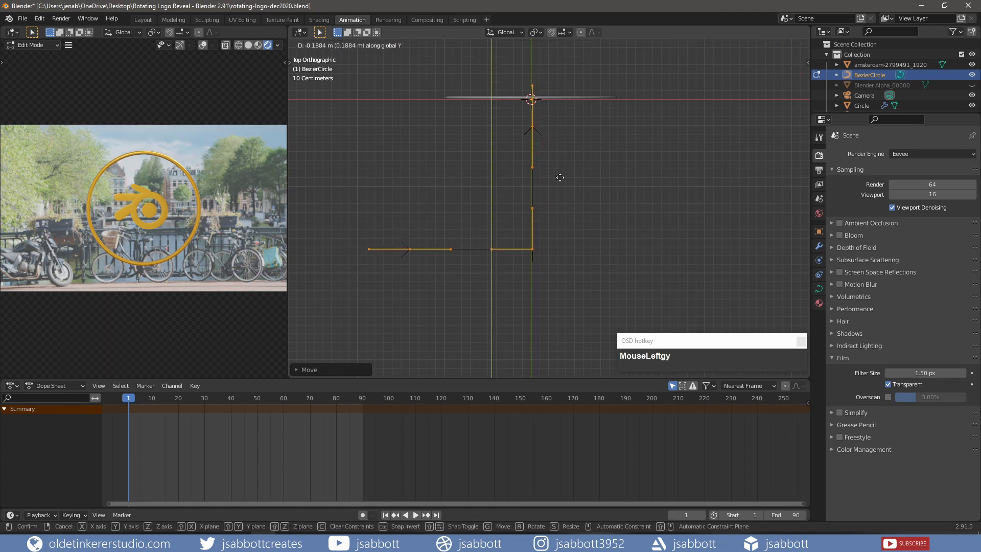
click(561, 198)
- Set the handles of all curve points to Automatic and return to Object Mode
mouse_move(607, 262)
middle_down()
mouse_move(566, 227)
mouse_move(563, 167)
mouse_move(596, 252)
middle_up()
scroll(595, 252, down, 1)
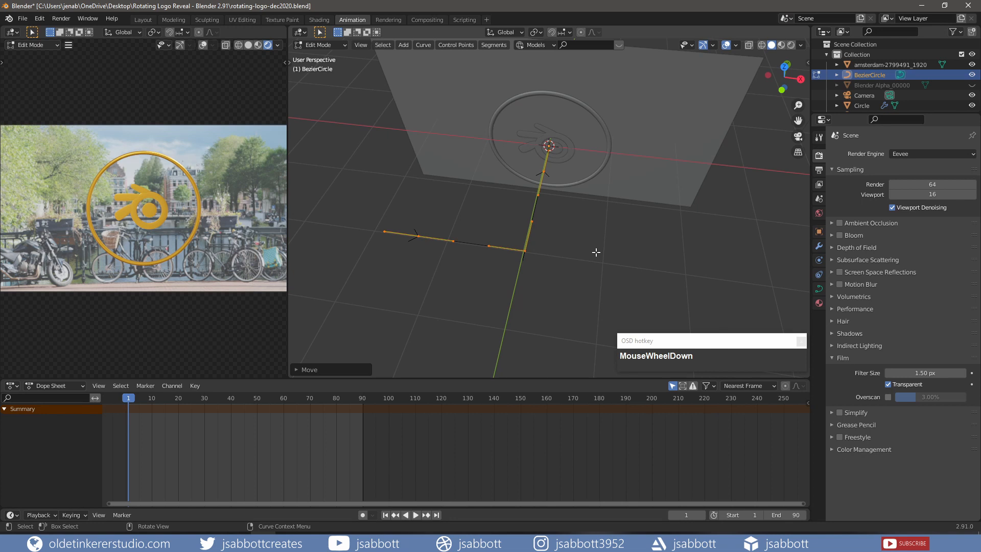
key(v)
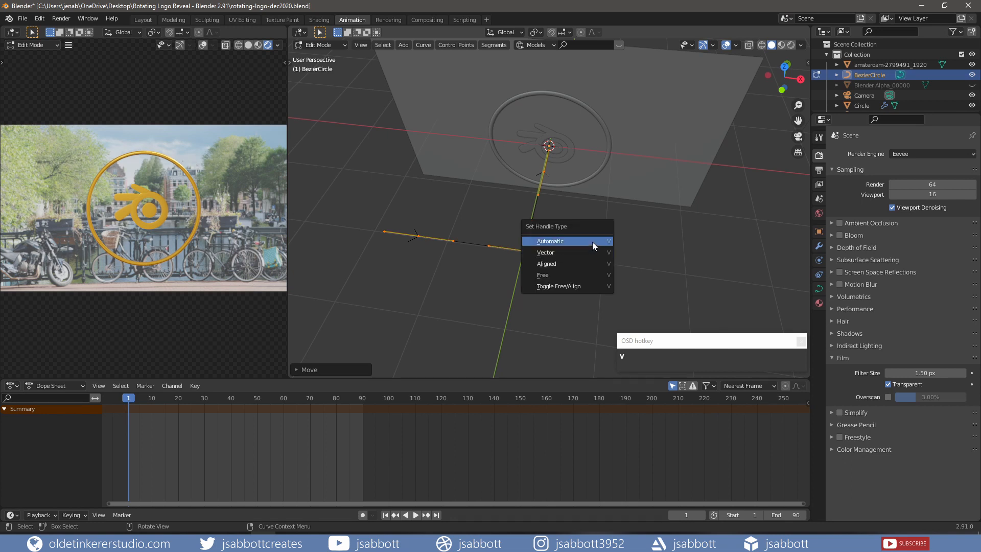
click(593, 242)
key(Tab)
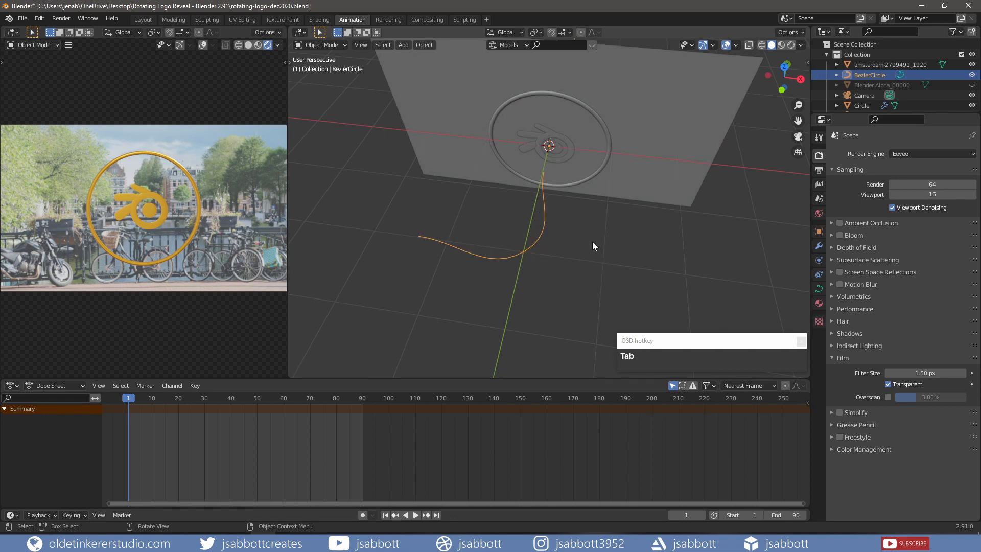
- Add a Follow Path constraint to the logo with BezierCircle as its target
click(560, 137)
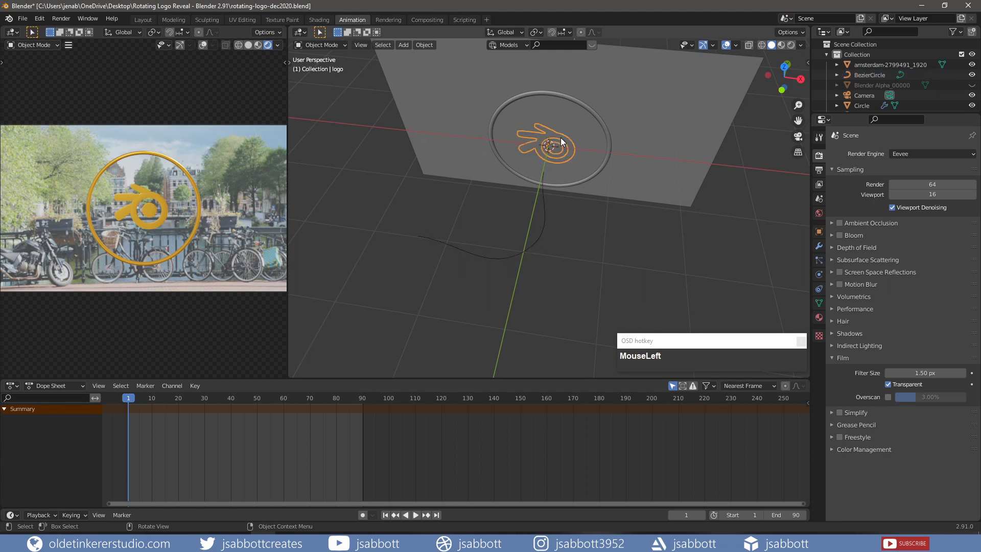
click(818, 289)
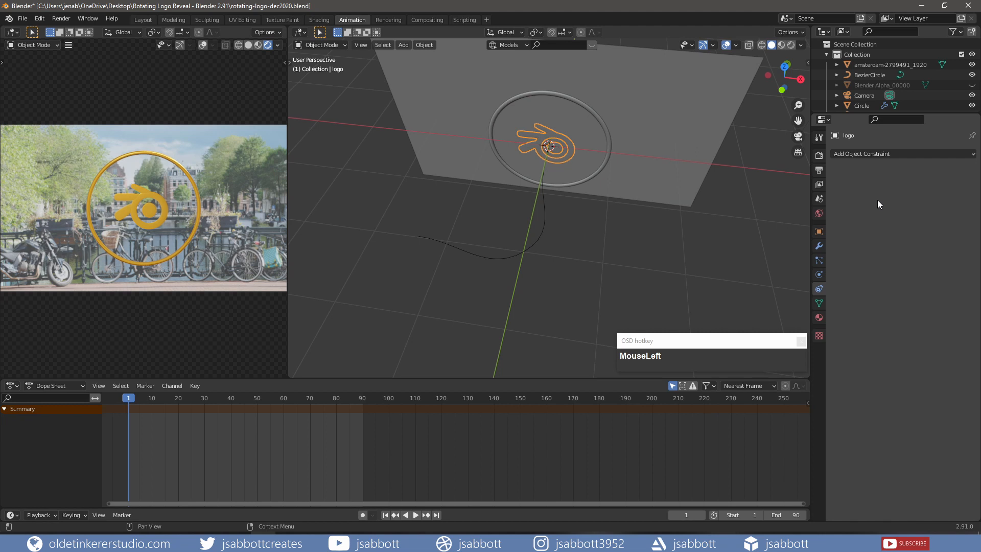
click(881, 154)
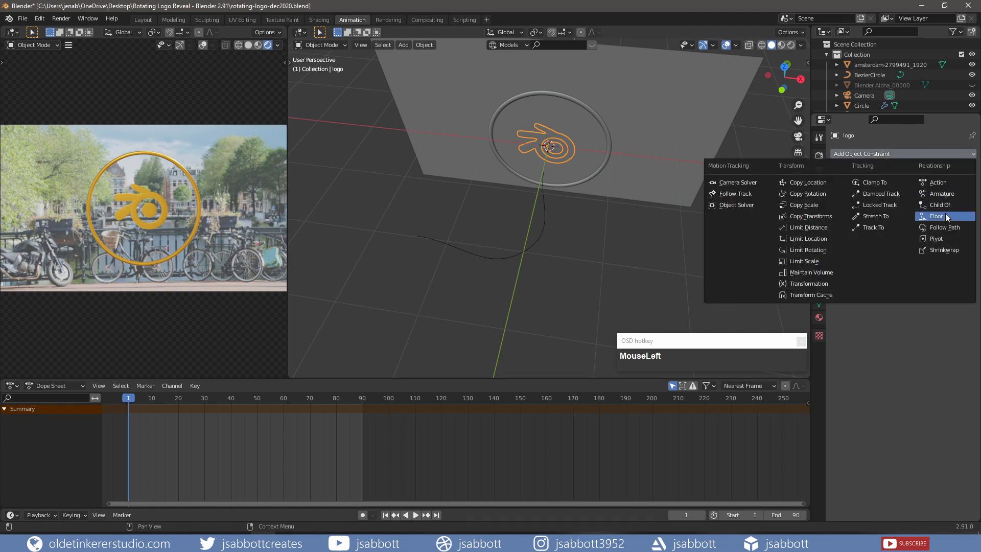
click(946, 228)
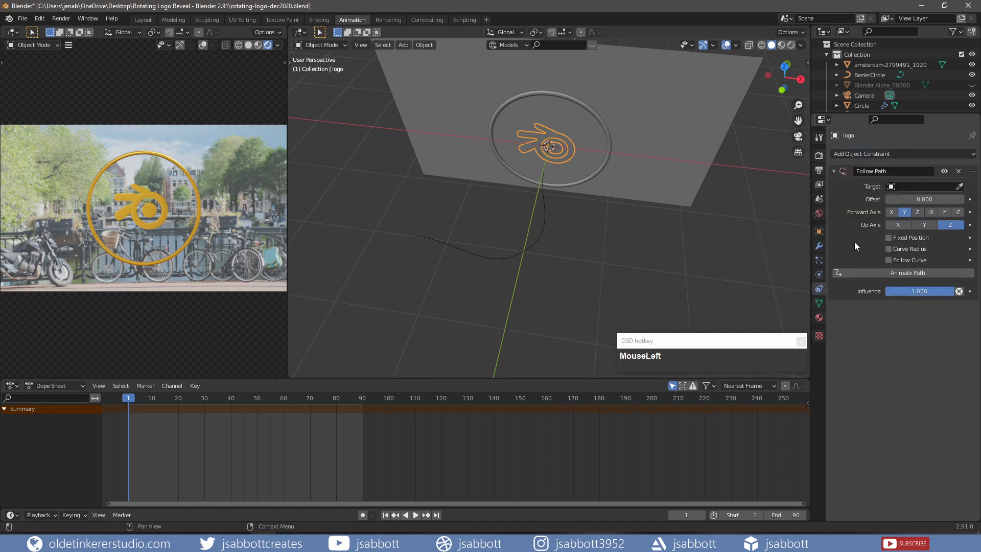
click(918, 187)
click(893, 201)
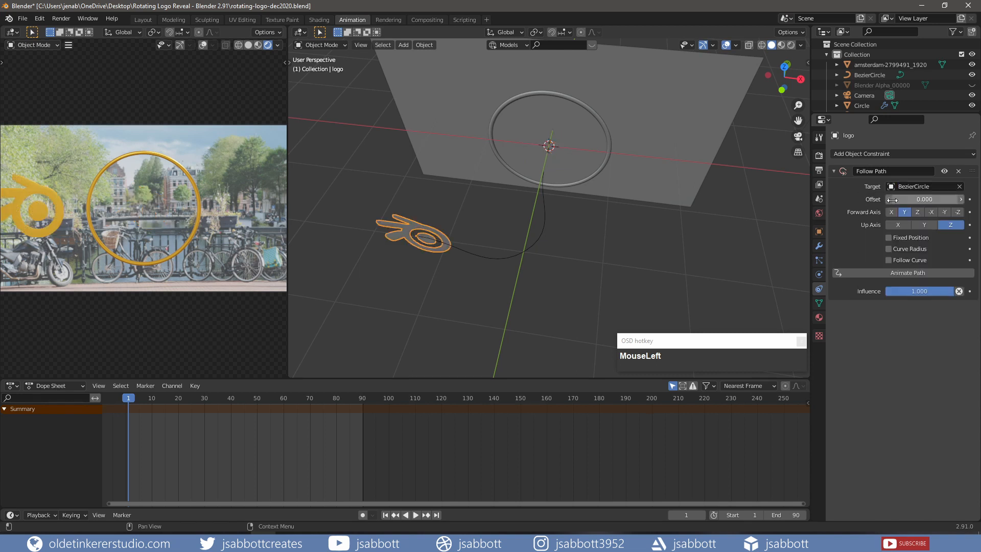
- Move the BezierCircle curve's logo-end control point toward the camera so the path starts outside the camera's view
click(534, 249)
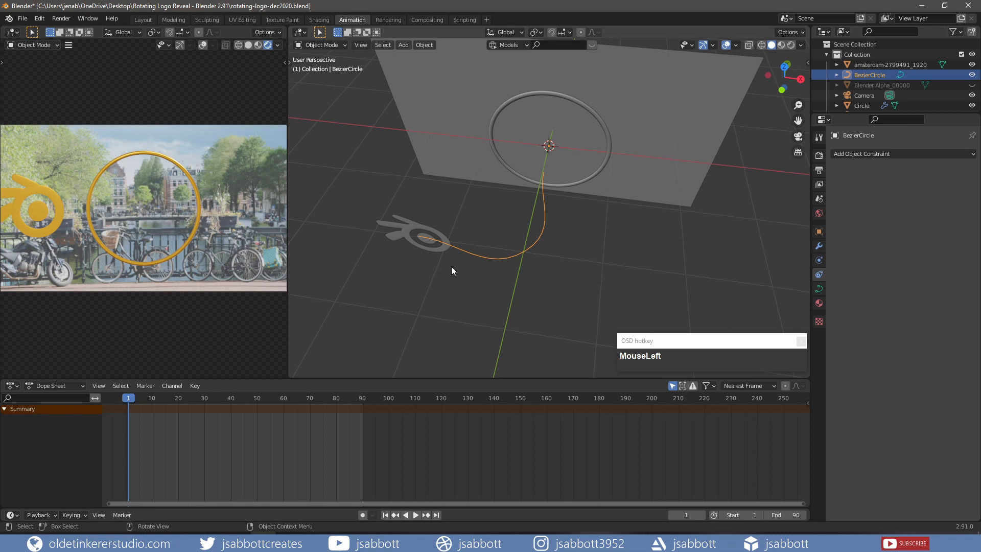
key(Tab)
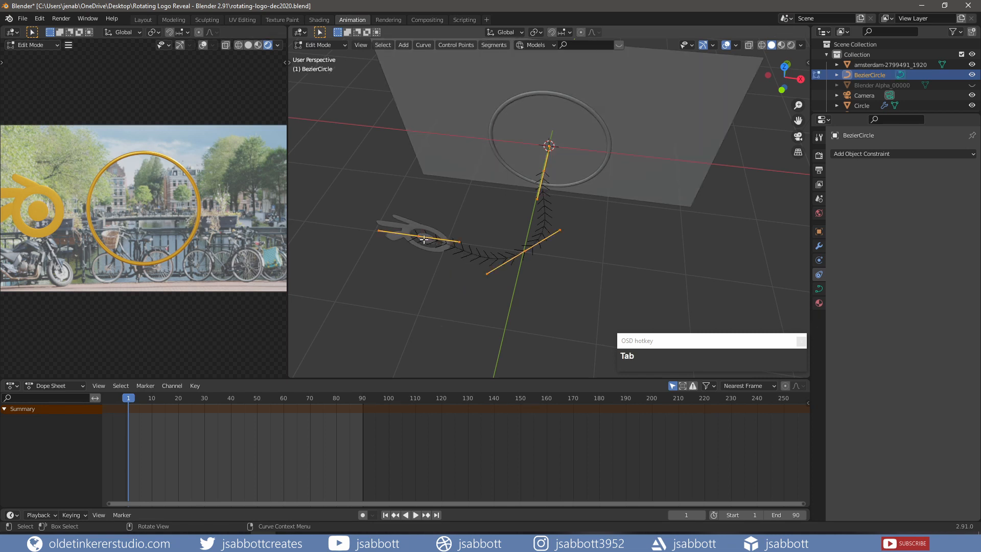
click(419, 236)
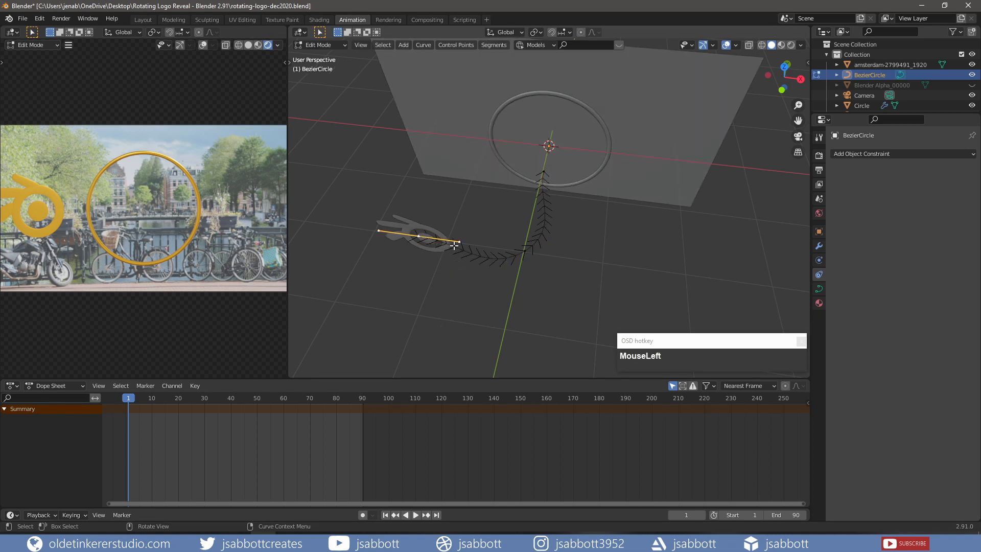
key(g)
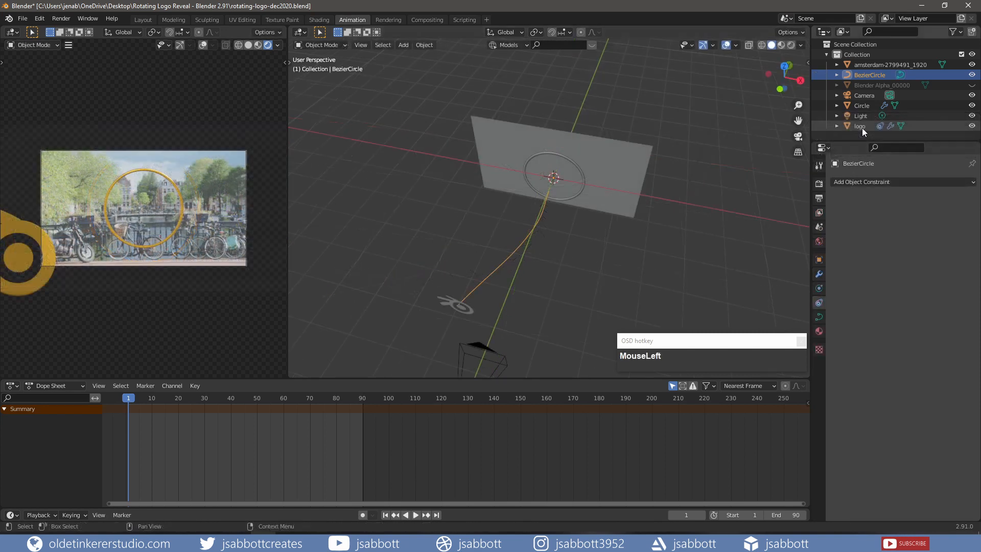
- Set the Forward Axis of the logo's Follow Path constraint to -Y and enable Fixed Position
click(861, 126)
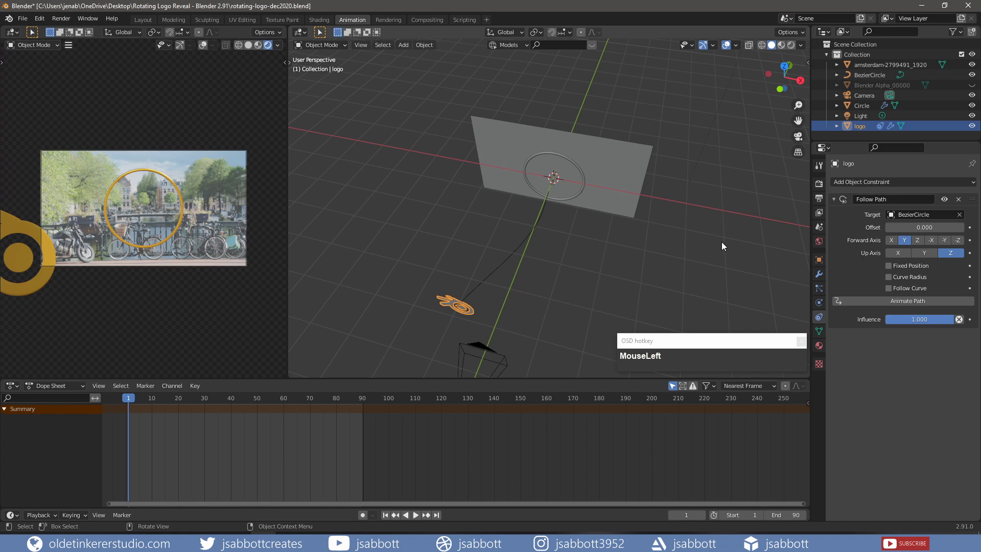
click(944, 240)
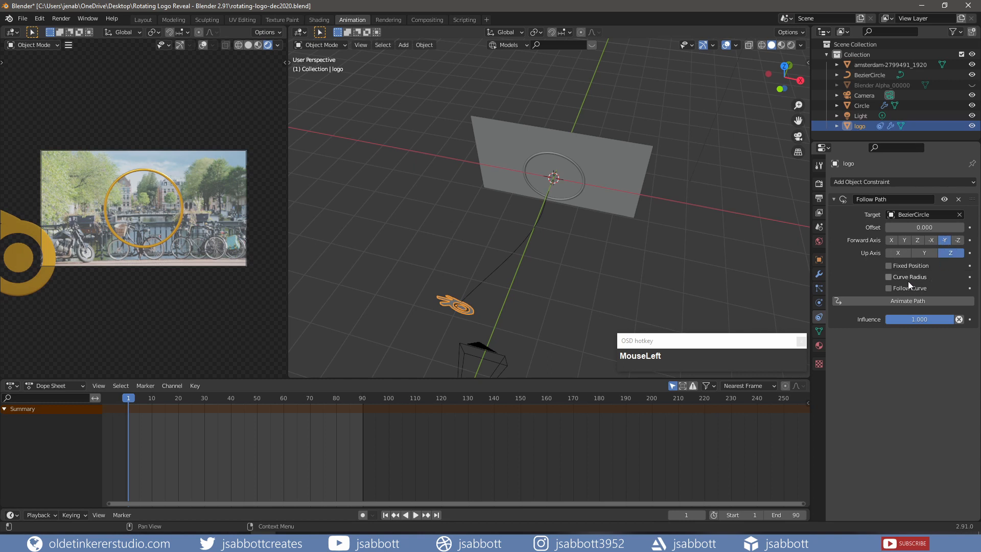
click(888, 266)
- Try an Offset Factor of 1 on the logo's Follow Path constraint
click(912, 228)
text(1)
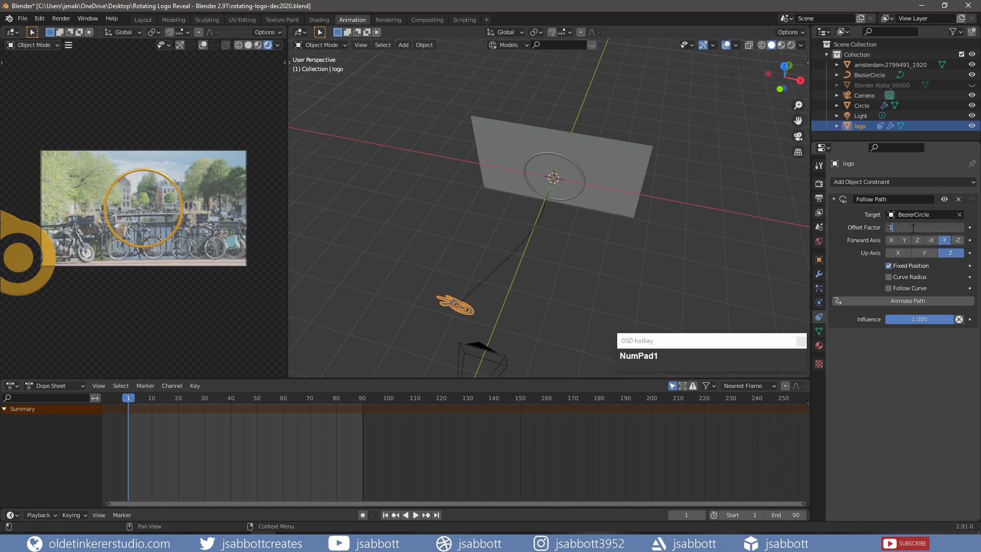
key(Return)
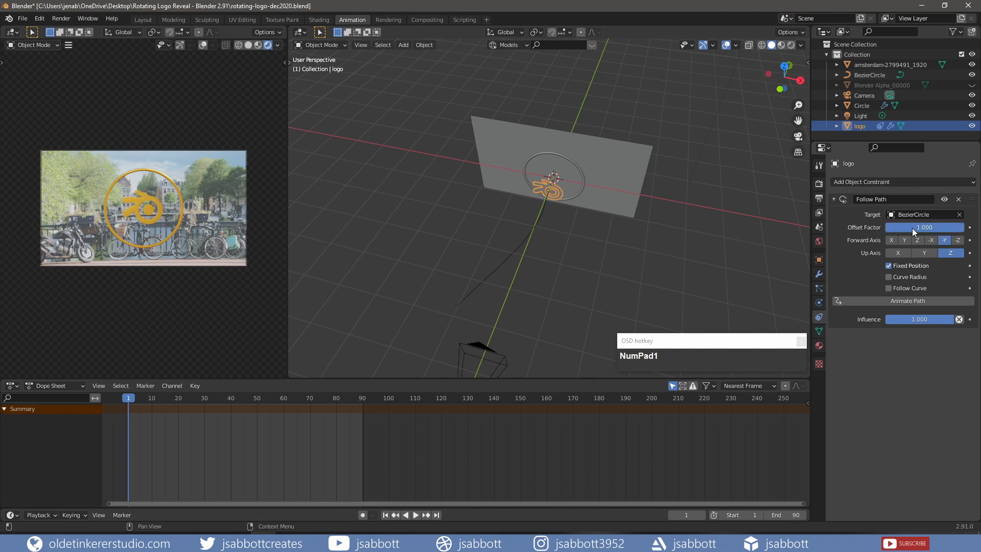
- Set the logo's Follow Path Offset Factor to 0 and keyframe it at frame 1
click(912, 228)
text(0)
key(Return)
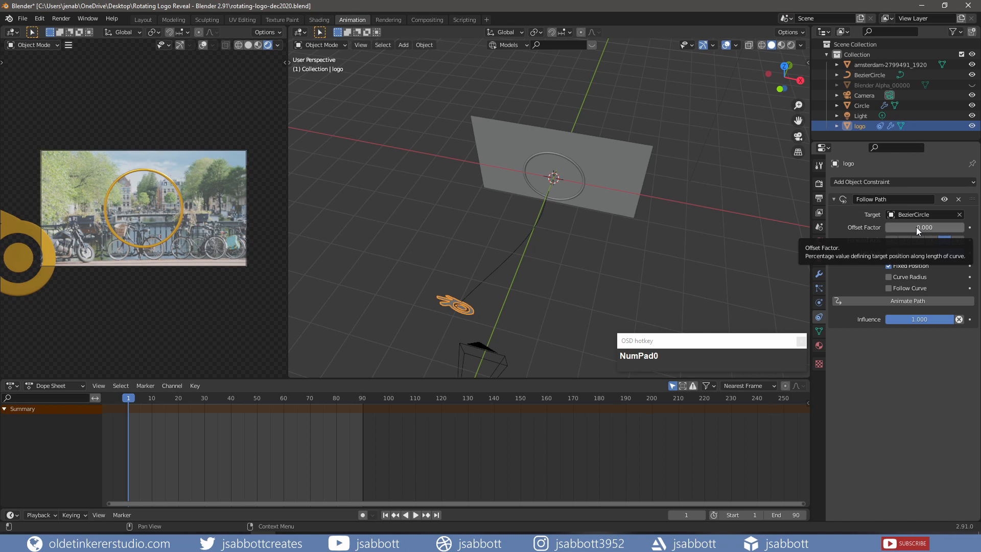
key(i)
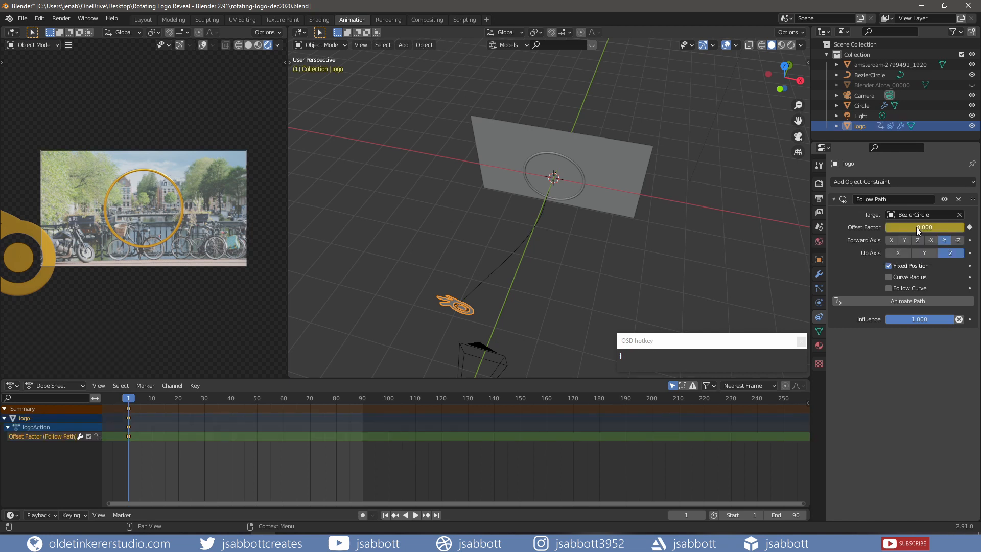
- Keyframe the logo's Follow Path Offset Factor at 1 on frame 72
drag(130, 401, 315, 401)
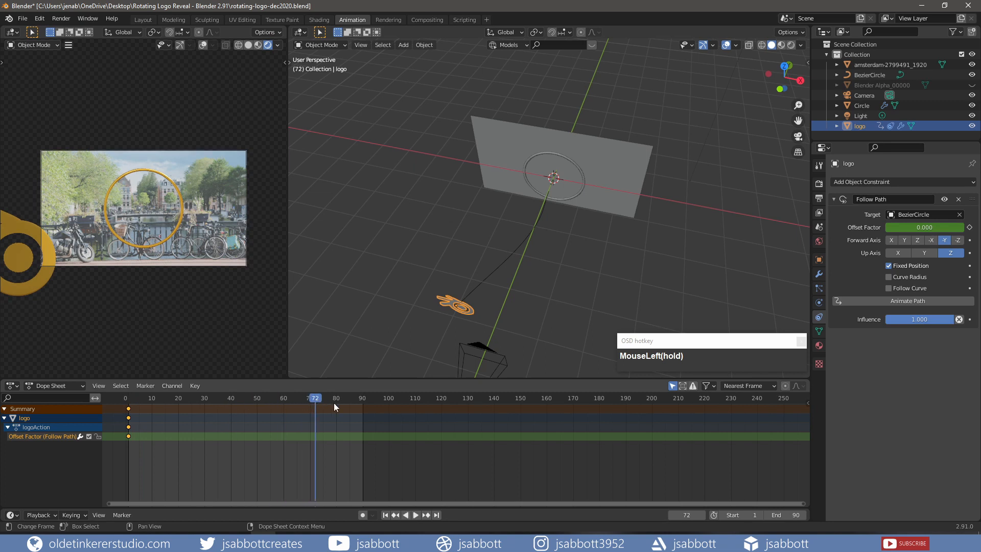
click(917, 229)
text(1)
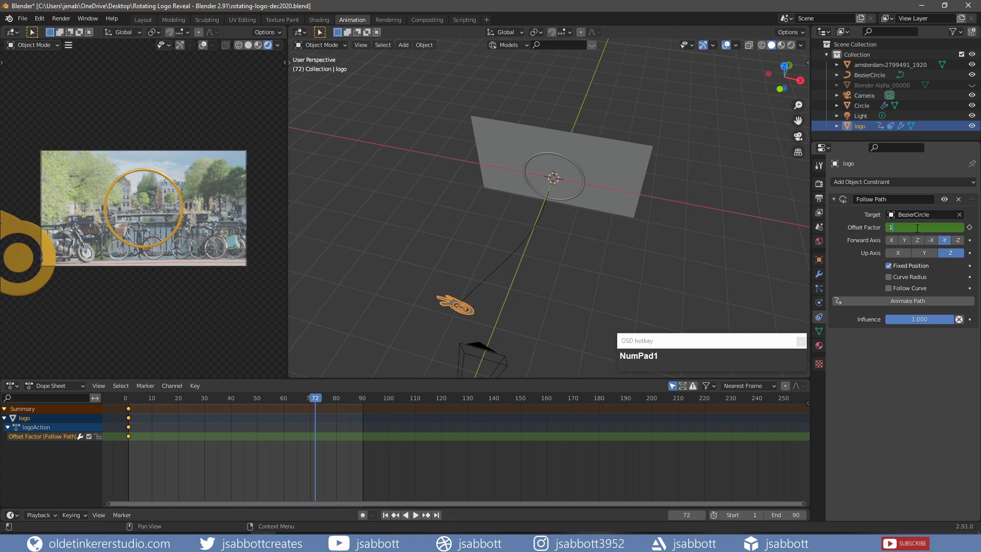
key(Return)
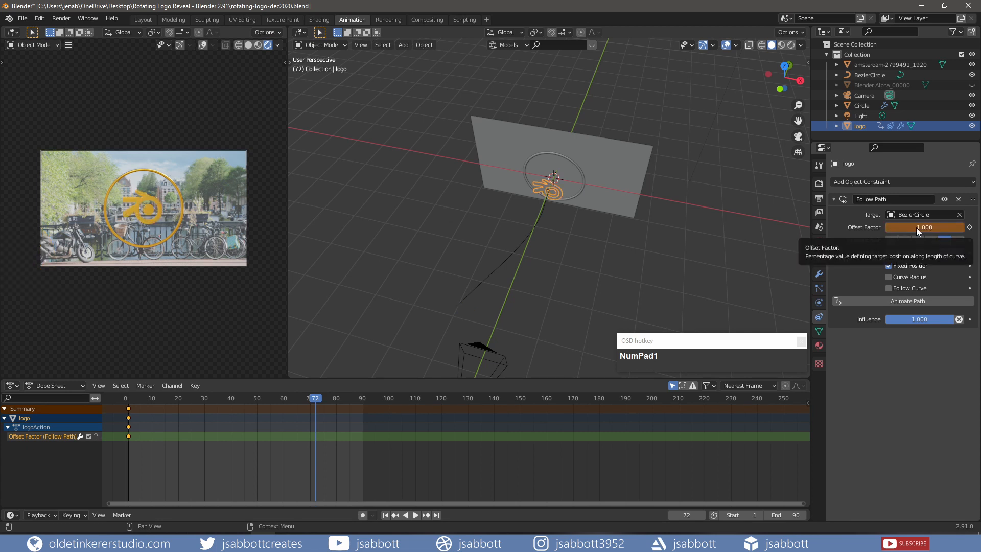
key(i)
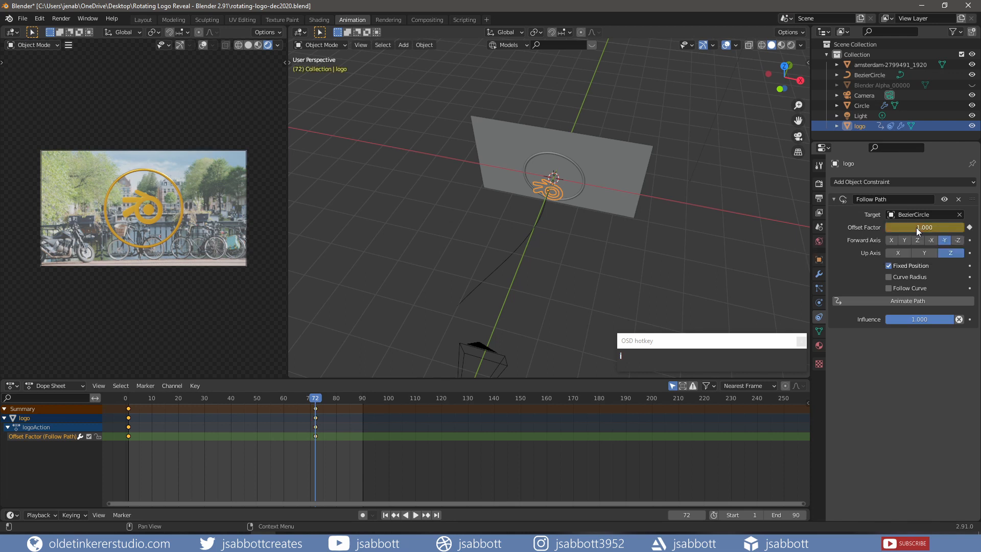
- Insert a Location & Rotation keyframe for the Circle ring at frame 80
key(shift+Left)
click(582, 176)
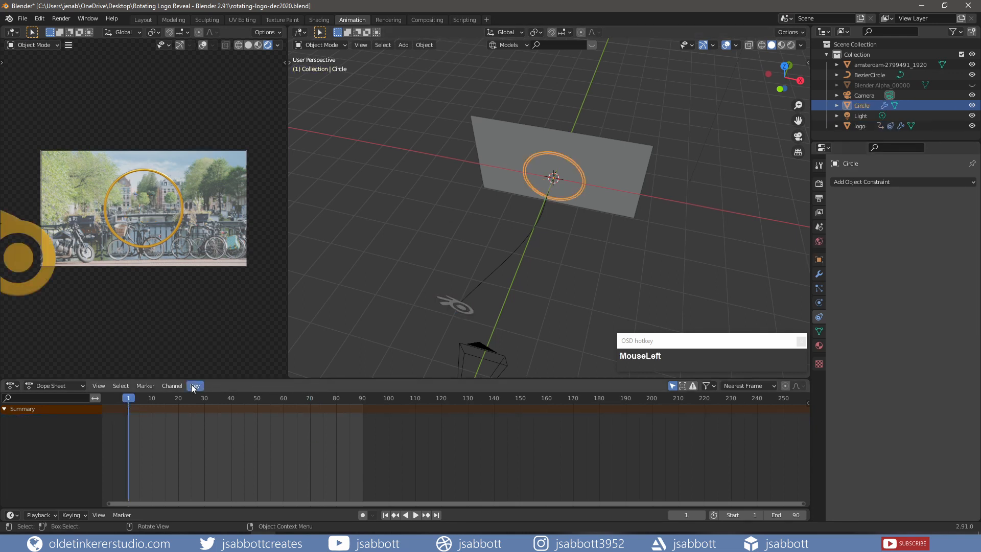
drag(132, 398, 336, 407)
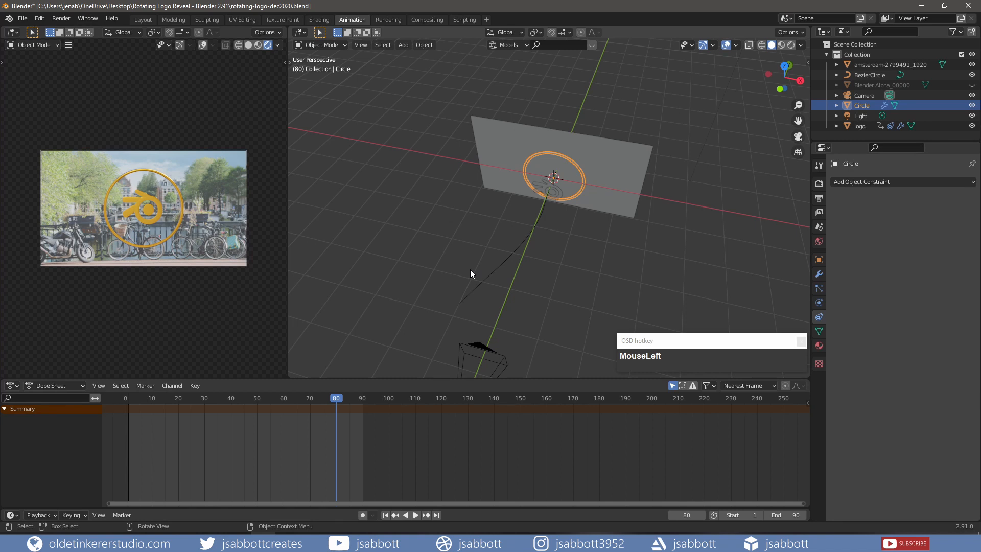
key(i)
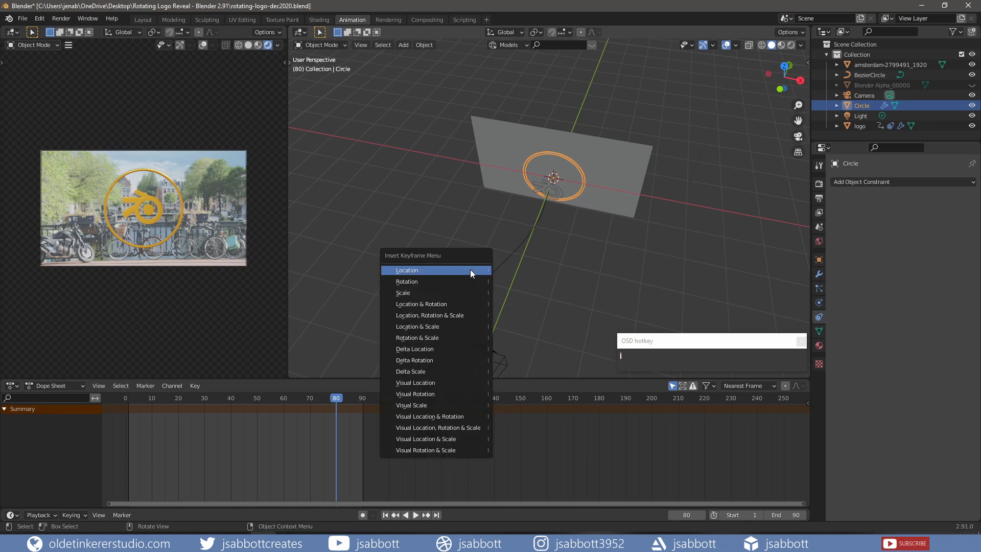
click(465, 302)
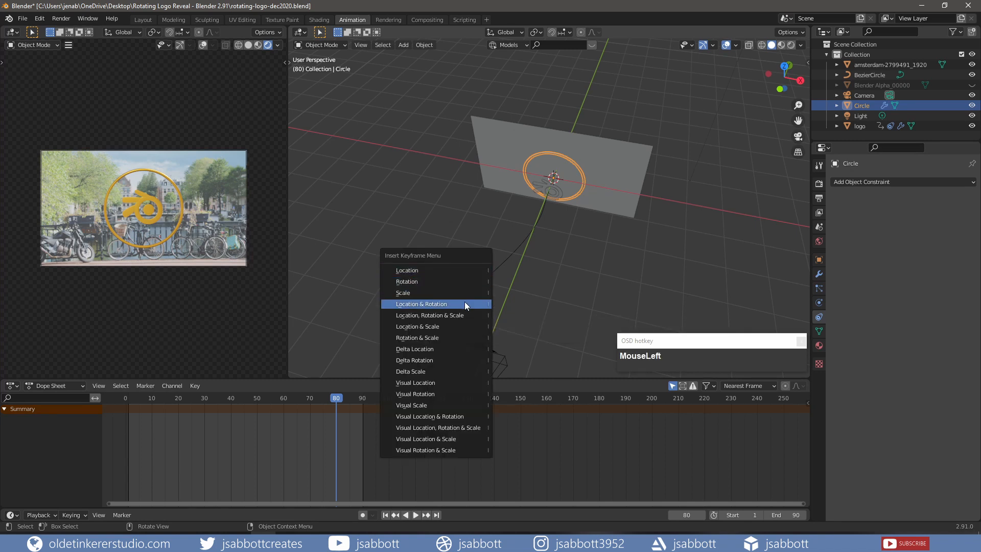
- At frame 1, move the ring along negative Y to just in front of the camera and insert a Location, Rotation & Scale keyframe
drag(337, 401, 128, 398)
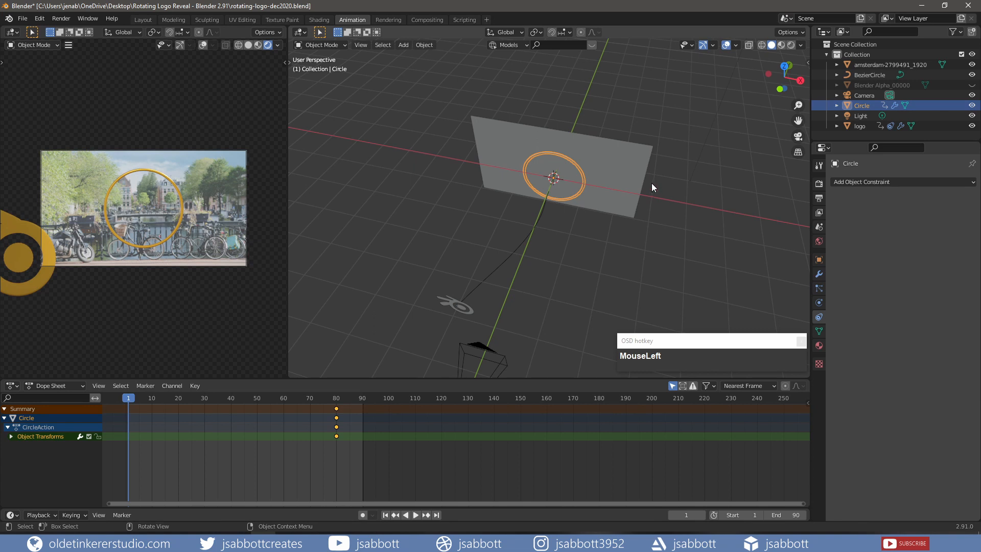
key(g)
key(y)
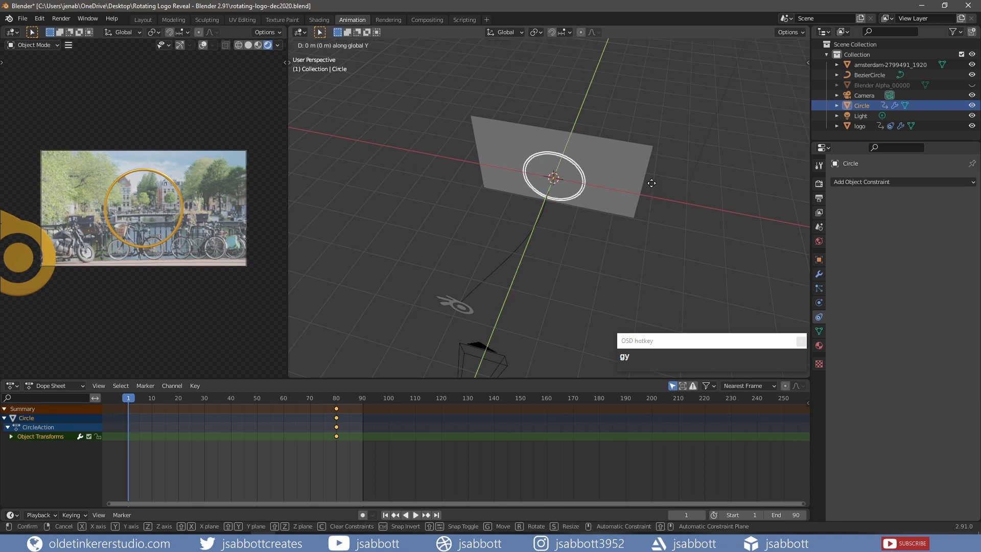
click(516, 301)
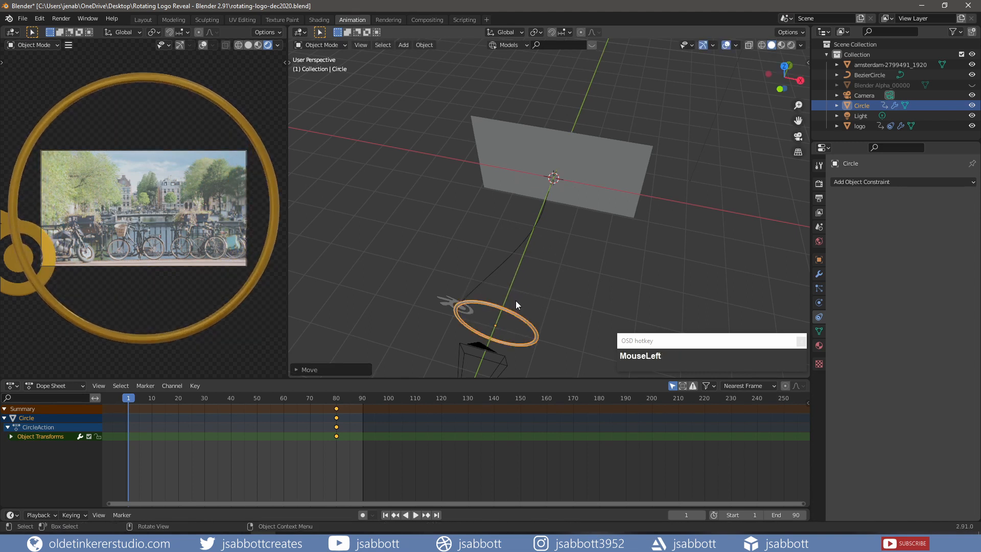
key(i)
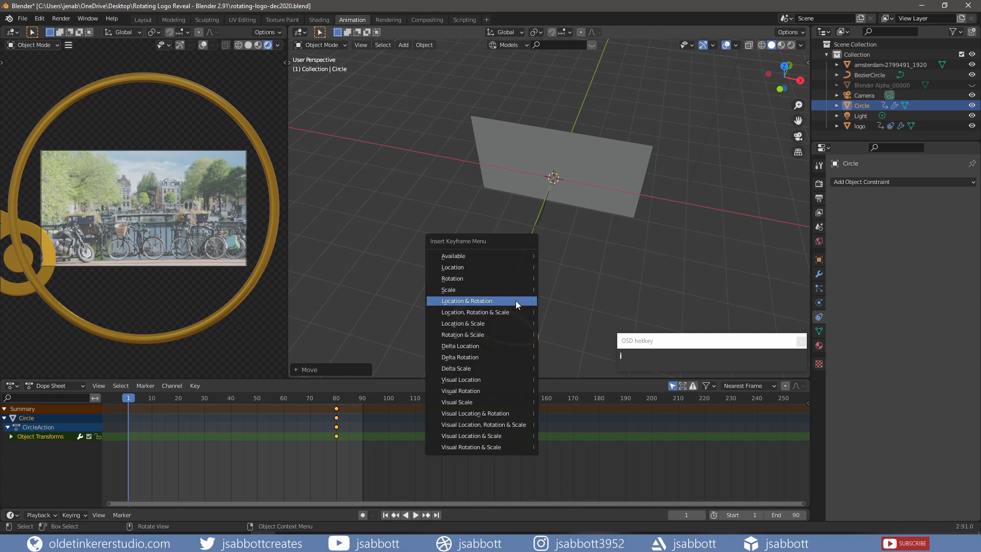
click(516, 311)
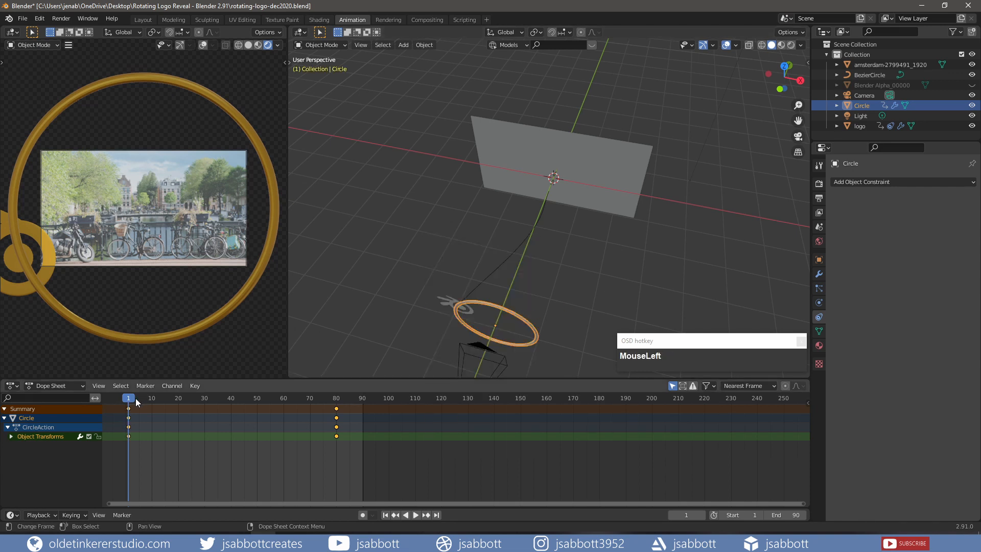
- At frame 40, rotate the ring 180° about the Z axis and insert a Location, Rotation & Scale keyframe
drag(135, 401, 231, 397)
click(556, 248)
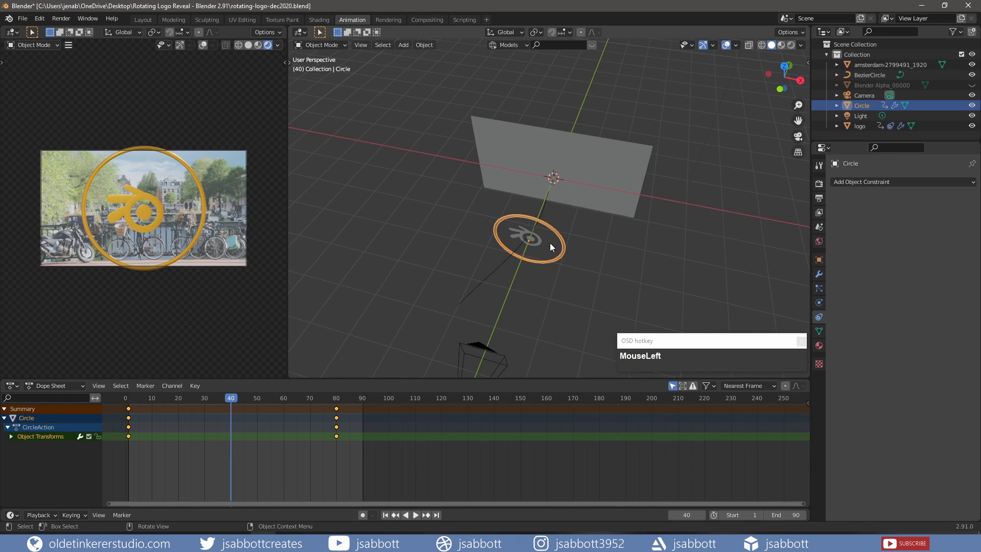
text(rz180)
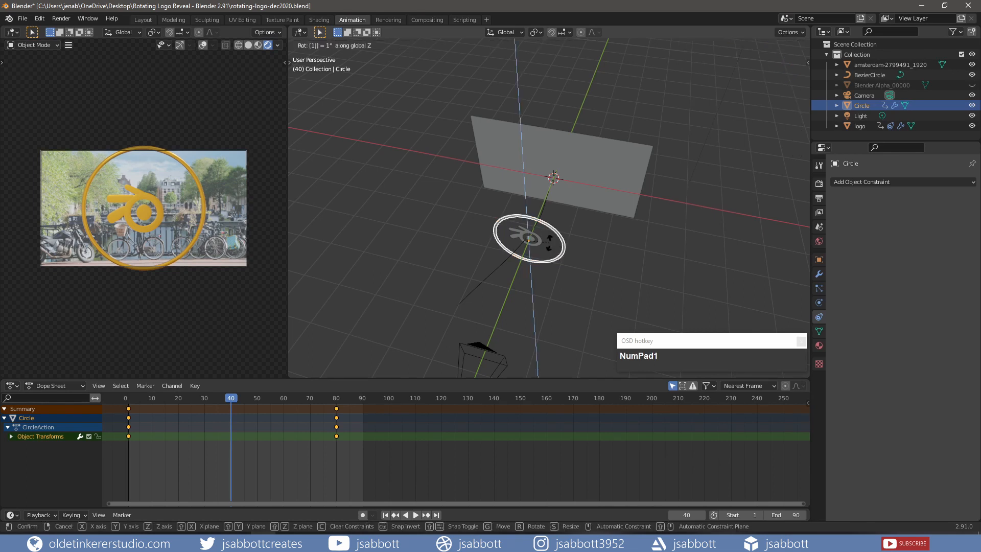
click(550, 243)
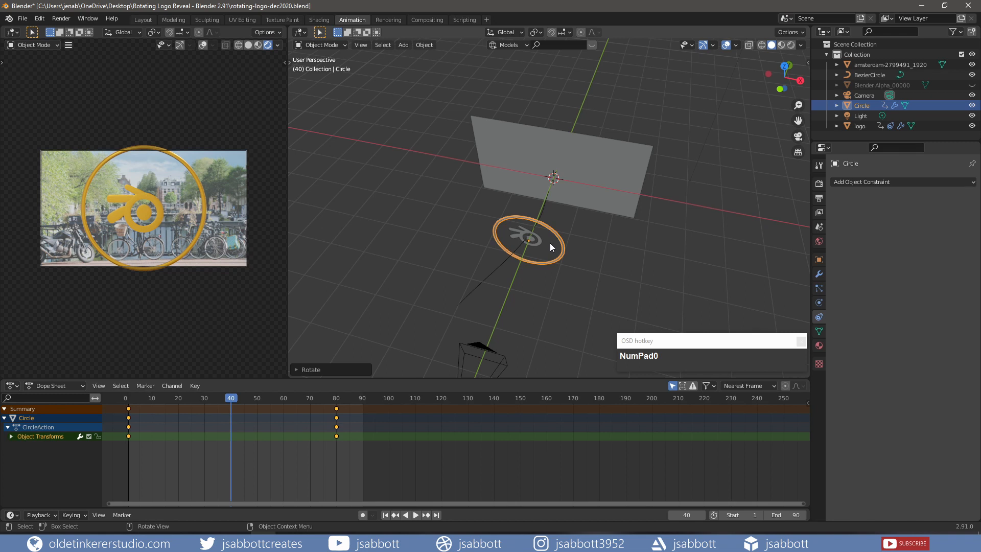
key(i)
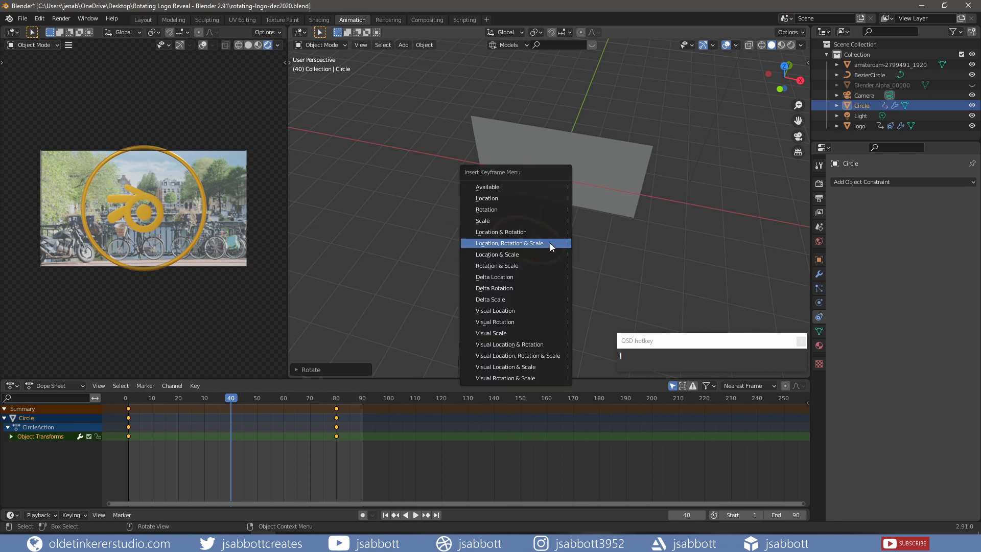
click(550, 243)
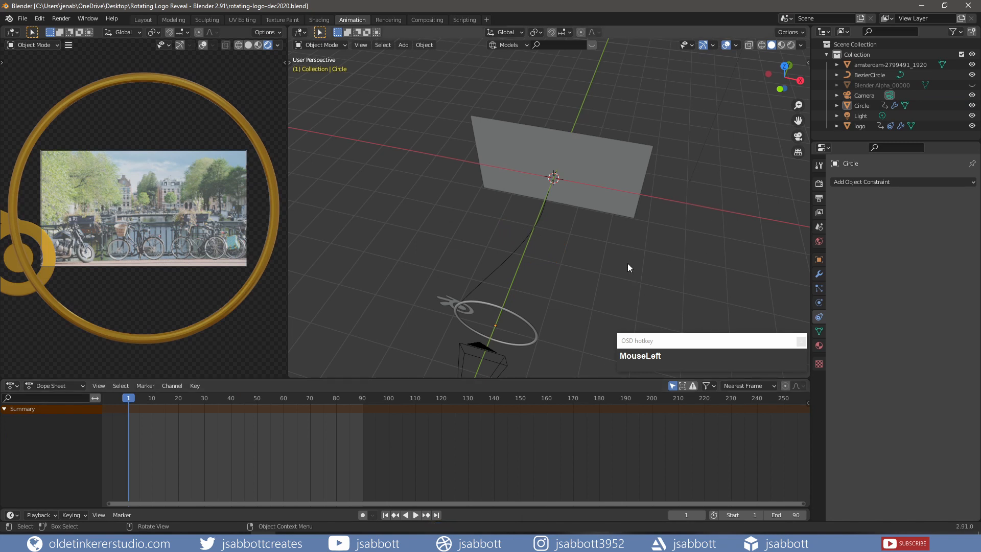
- Set the render output to the Desktop folder "Rotating Logo Reveal - Blender 2.91" as FFmpeg video in an MPEG-4 container
click(819, 198)
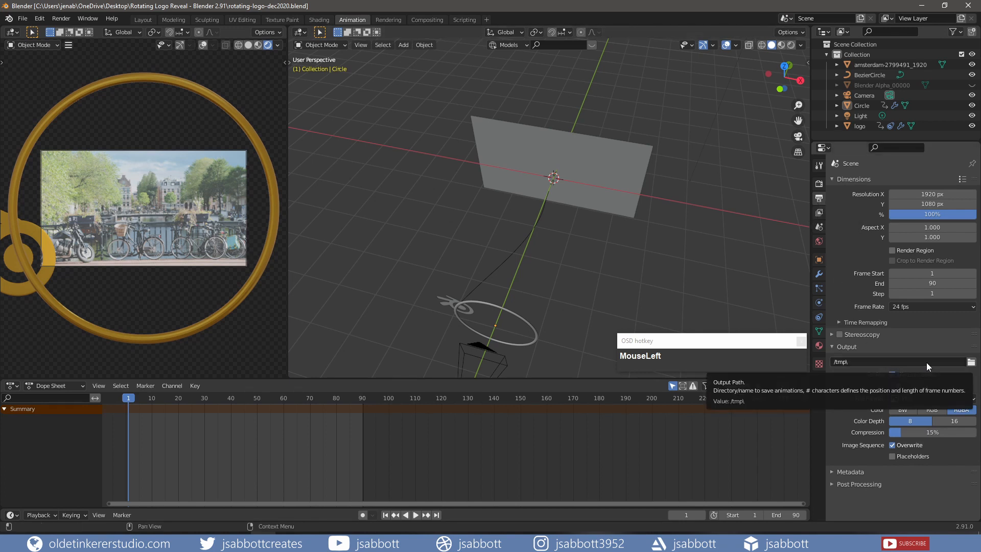
text(C:\Users\jenab\OneDrive\Desktop\Rotating Logo Reveal - Blender 2.91\)
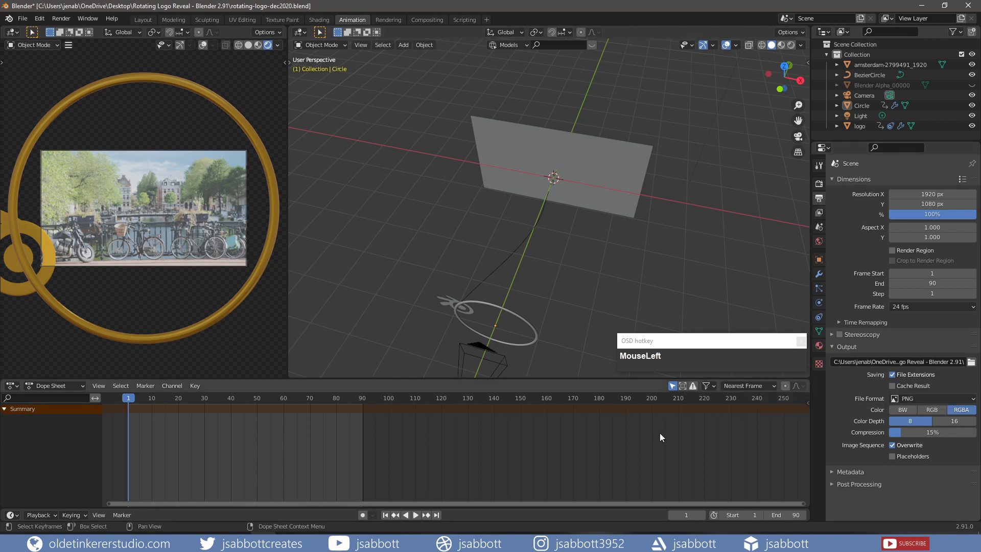
click(921, 398)
click(933, 450)
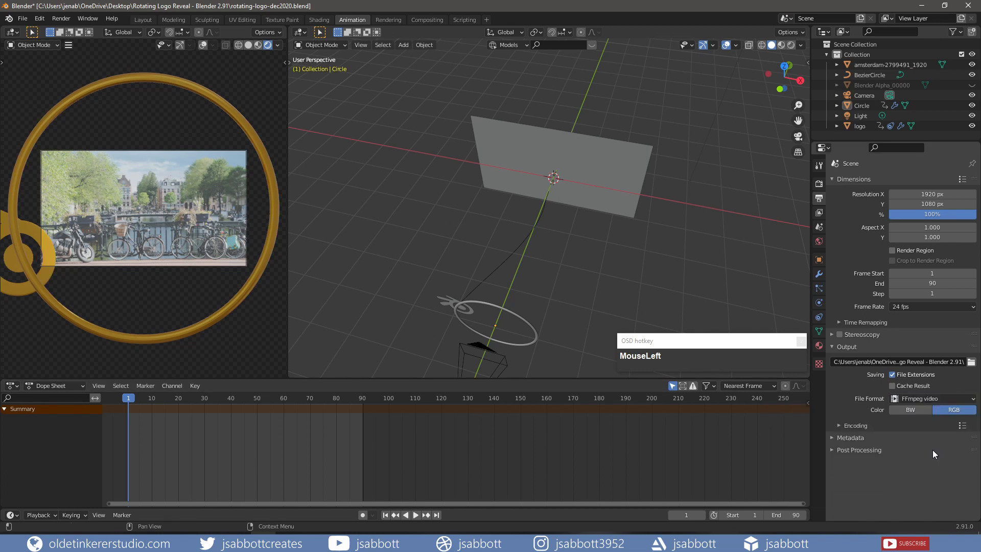
click(839, 426)
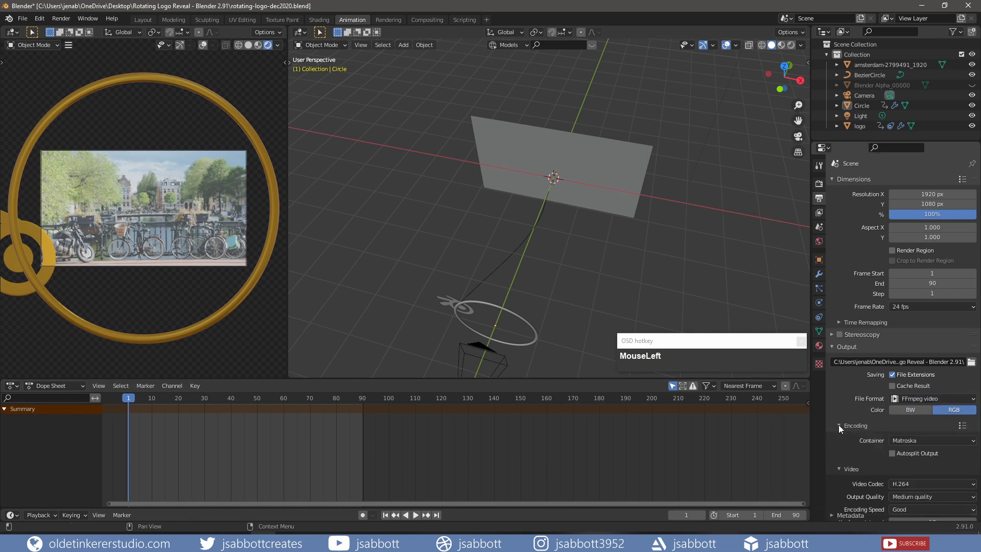
click(909, 439)
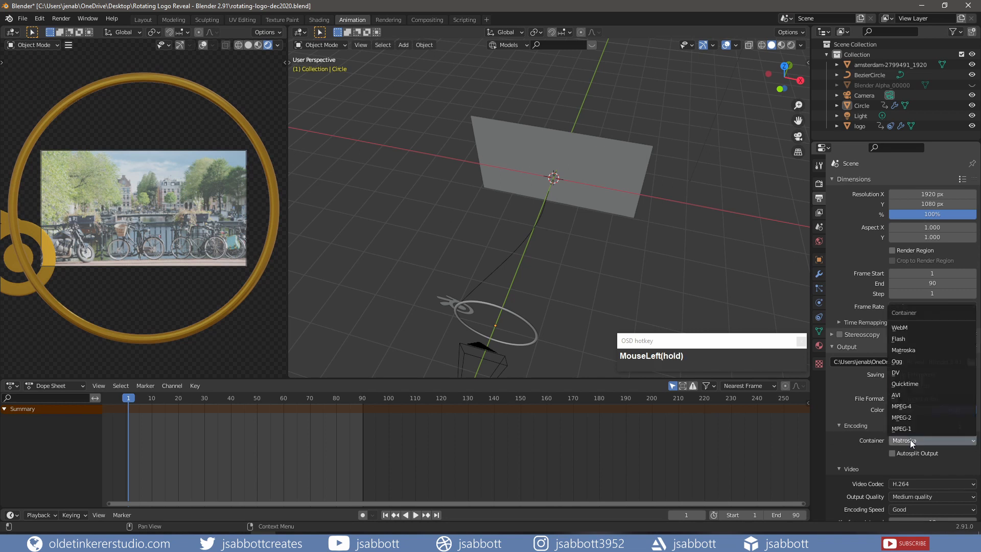
click(909, 408)
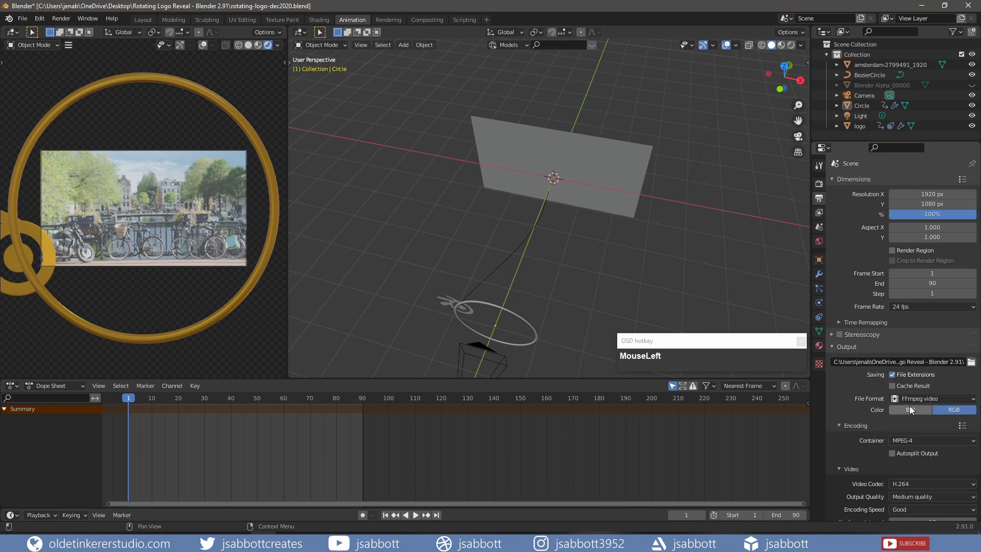
- Delete the hidden Blender Alpha_00000 image plane from the scene collection
click(866, 86)
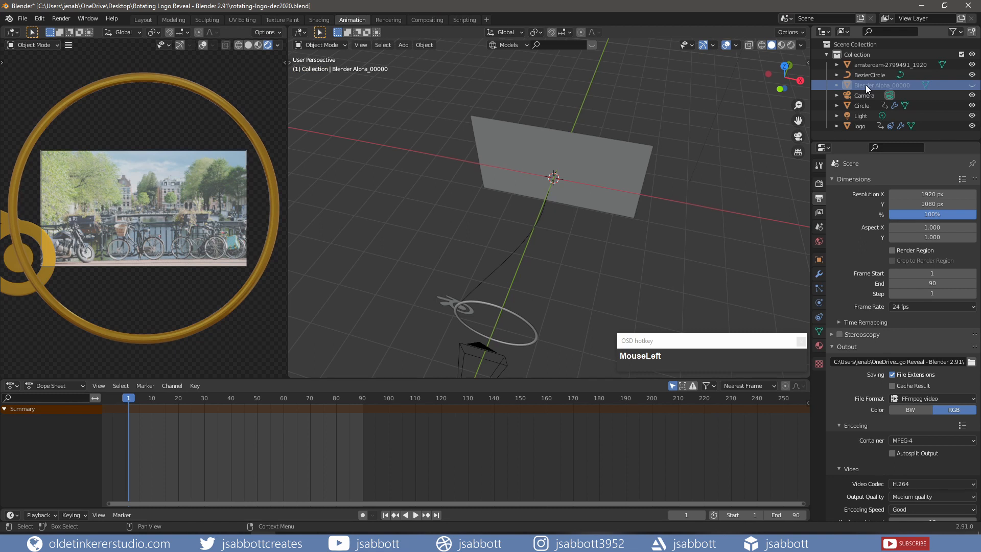
key(Delete)
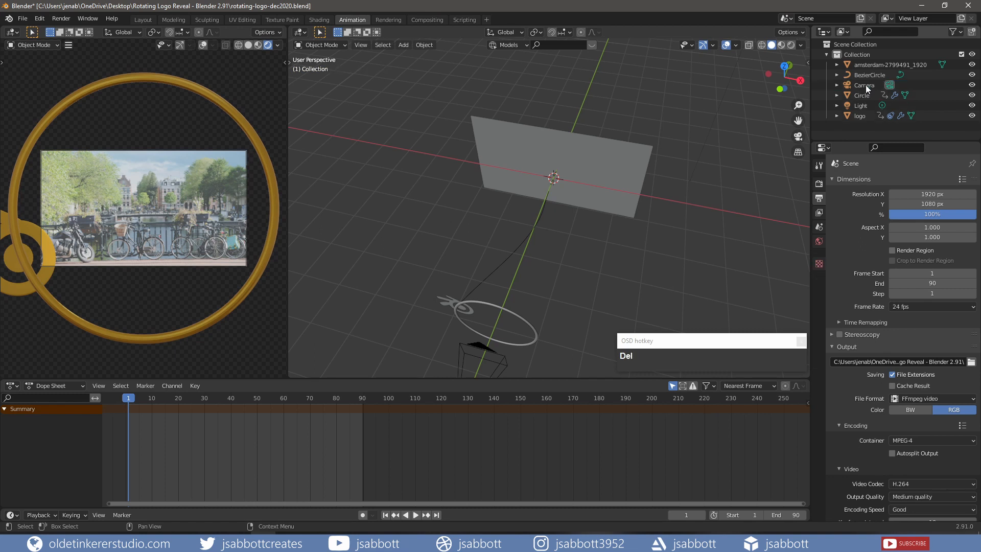
- Save the Blender file and start rendering the animation
click(23, 19)
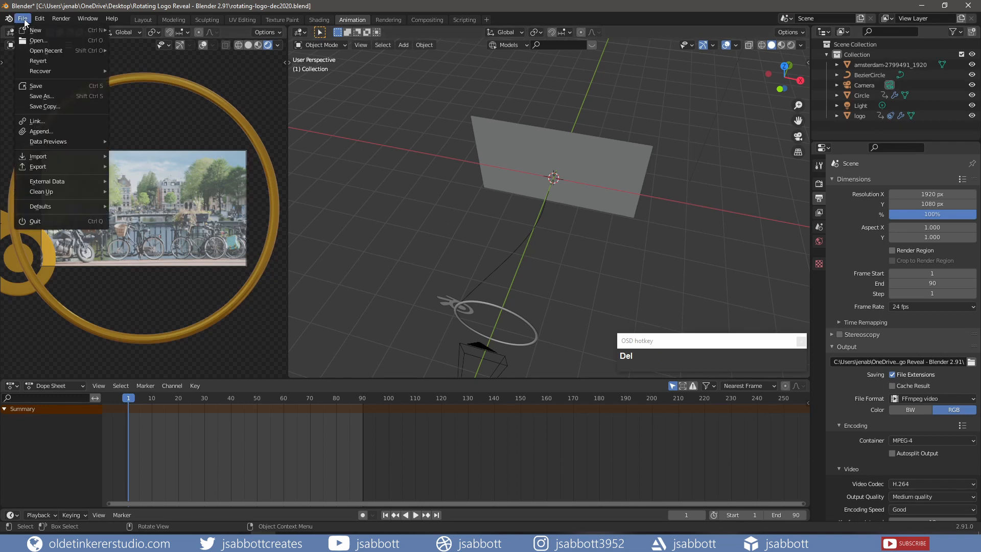
click(41, 84)
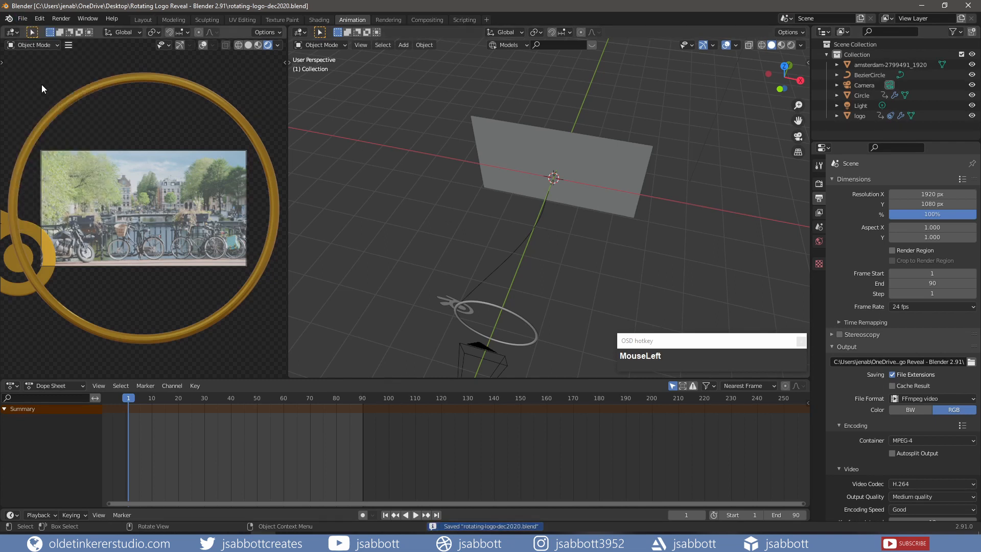
click(61, 18)
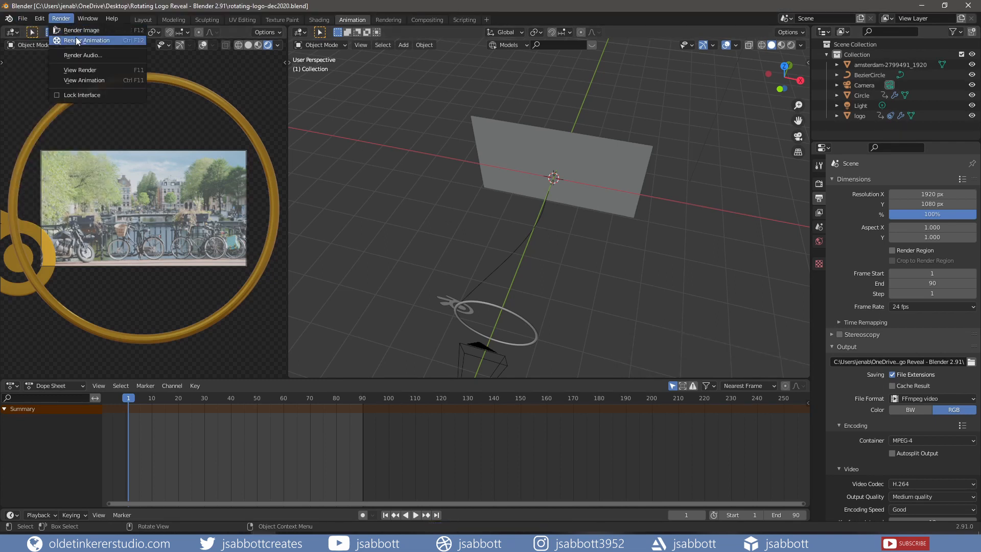
click(73, 40)
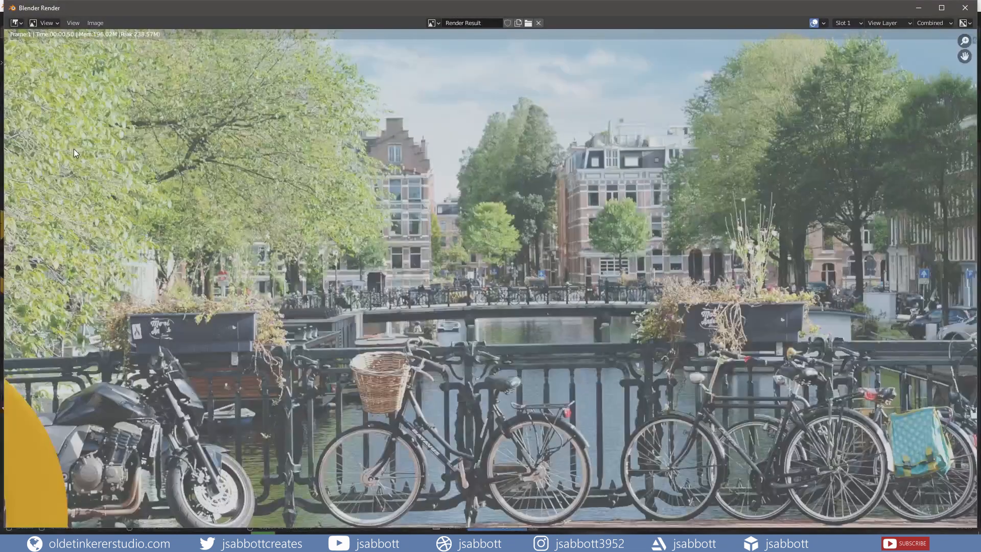